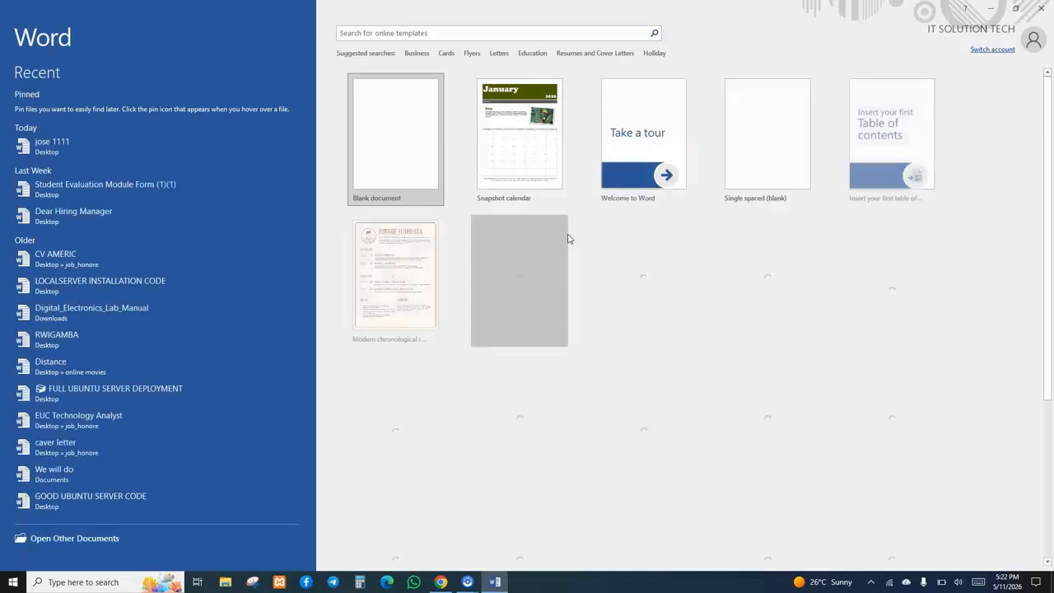
Create a blank document and type the opening line 'Flowers have a long and fascinating history'.
{"action": "left_click", "coordinate": [418, 152]}
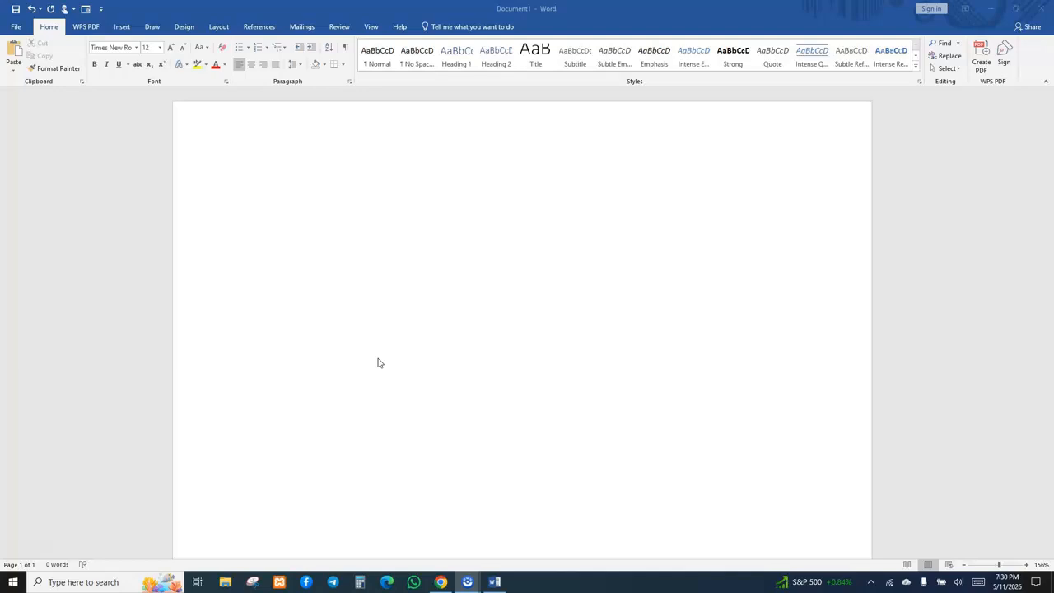
{"action": "left_click", "coordinate": [453, 311]}
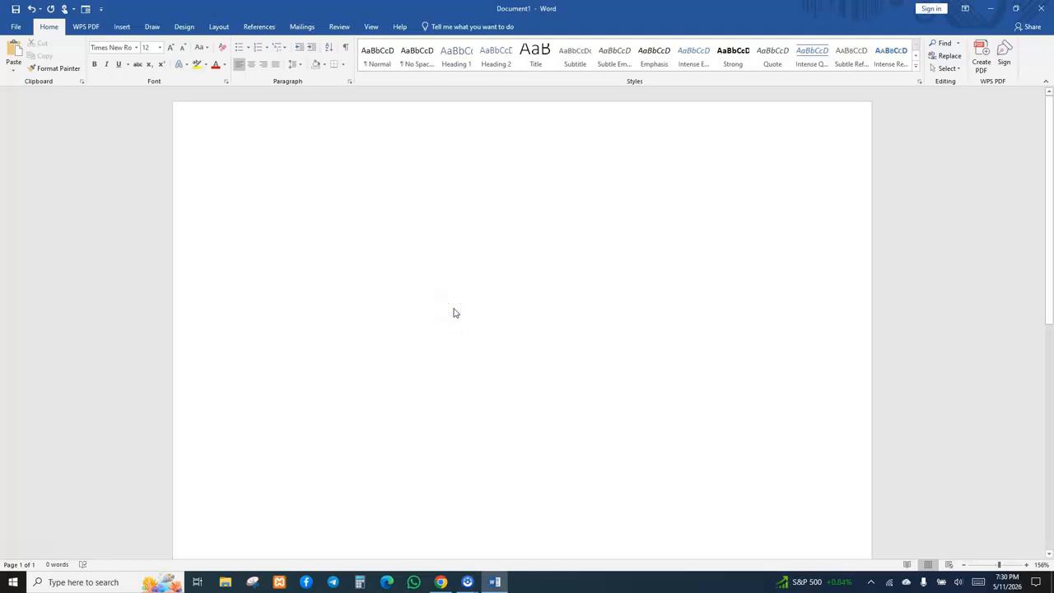
{"action": "type", "text": "Flowers have a lon"}
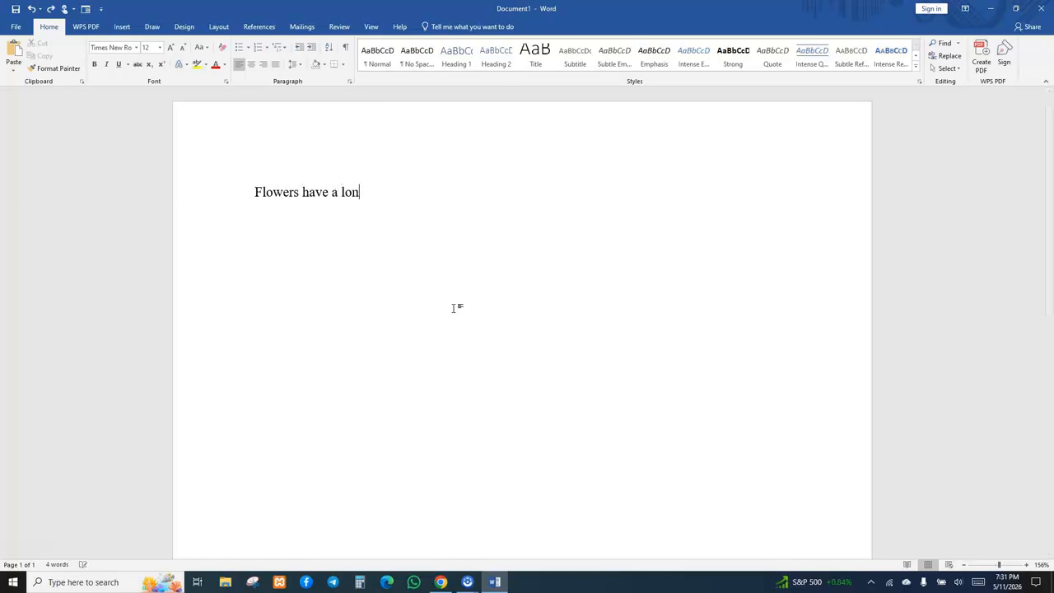
{"action": "type", "text": "g and fascinating history"}
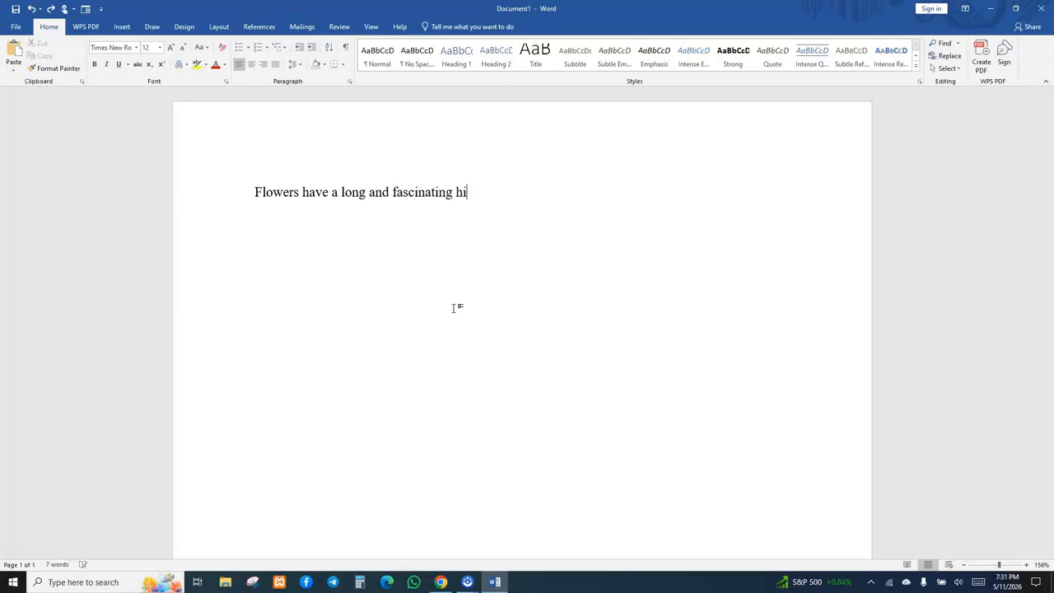
Start a new paragraph with 'Flowers have a long and fascinating history that dates back more than 140 million years.'.
{"action": "key", "text": "Return"}
{"action": "type", "text": "Flowers ha"}
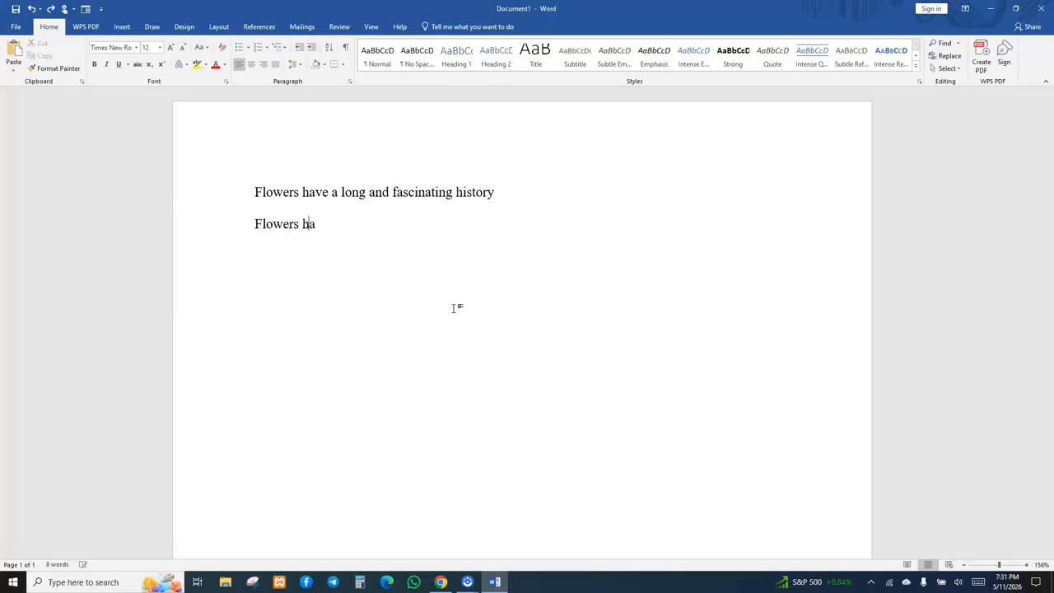
{"action": "type", "text": "ve a long and fascina"}
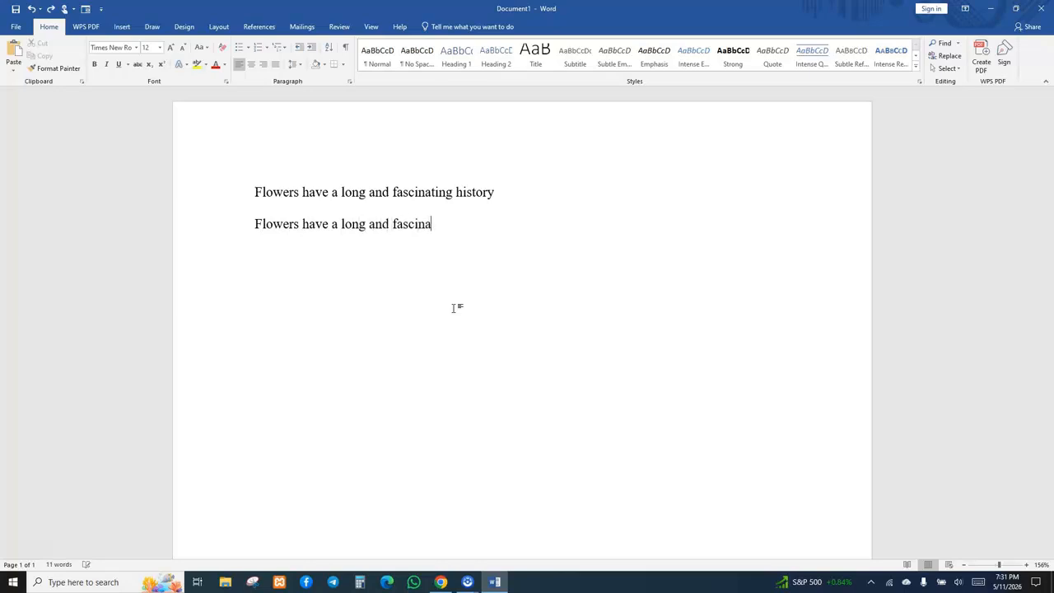
{"action": "type", "text": "ting history that dates back"}
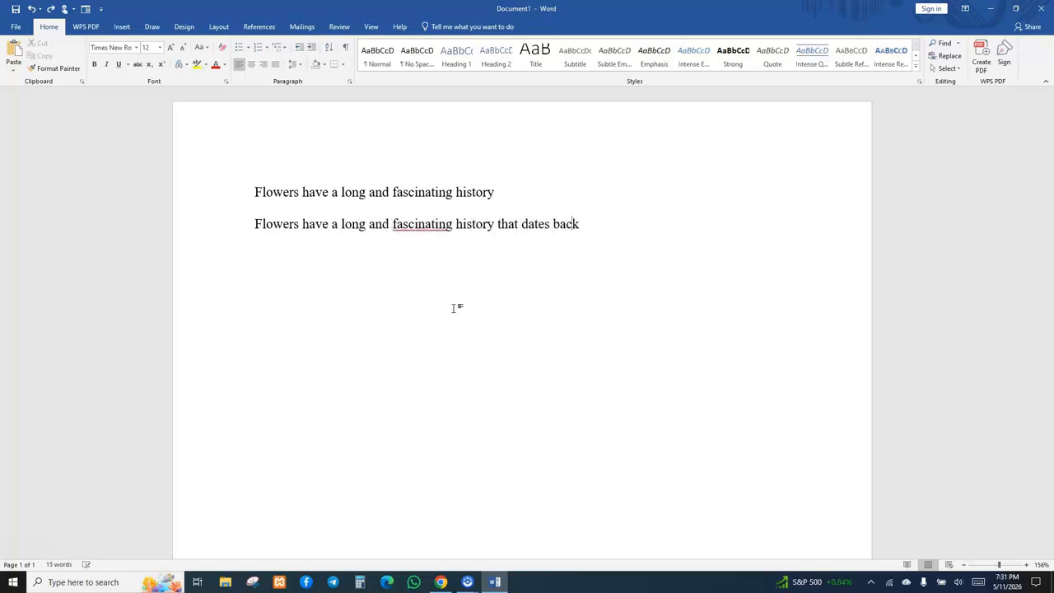
{"action": "type", "text": " more than 140 million years. Scientists"}
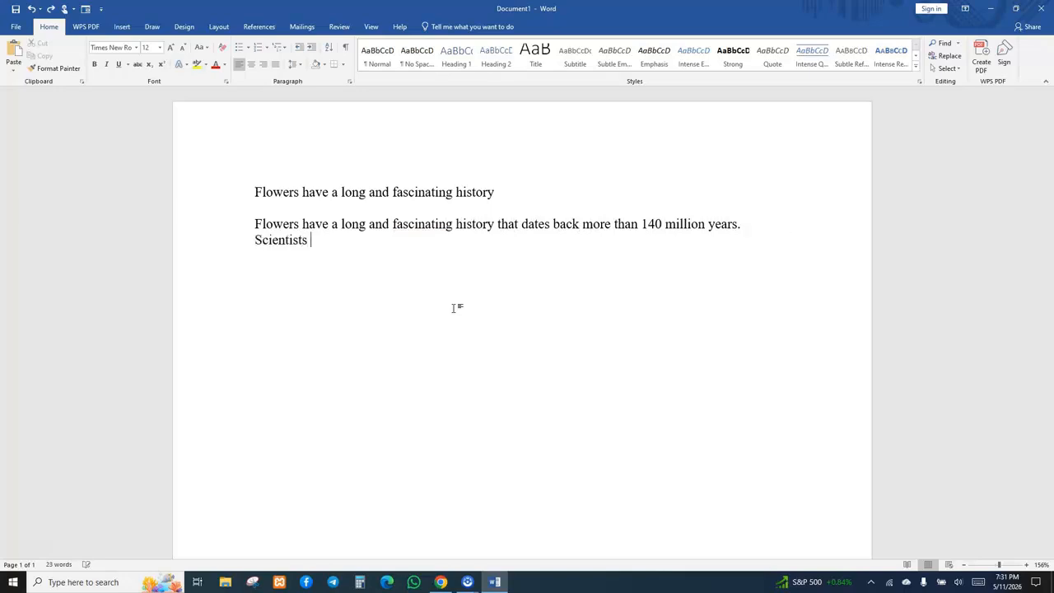
{"action": "type", "text": " believe flowers first appeared during the a"}
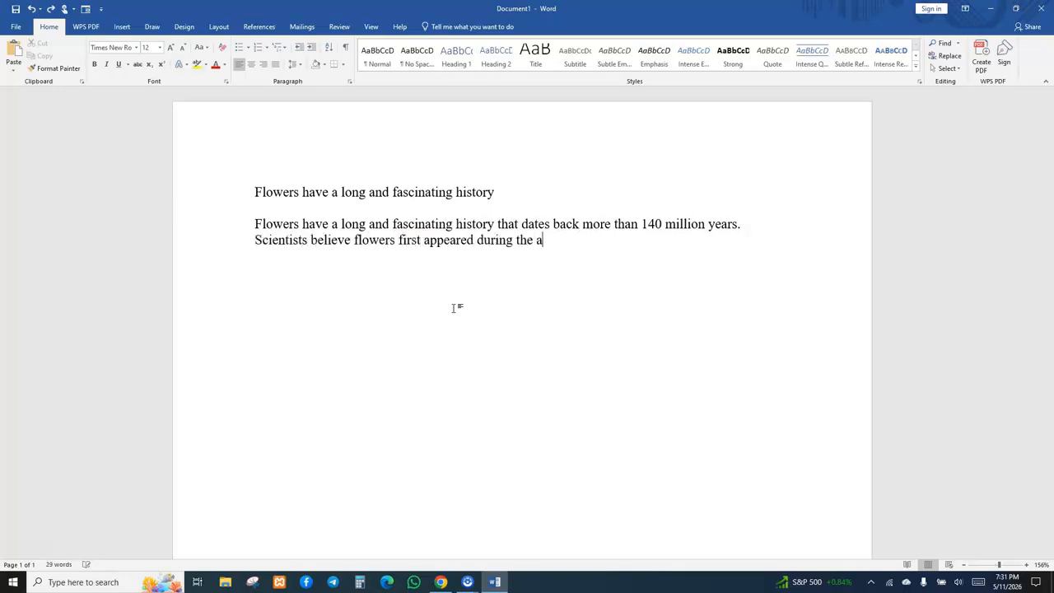
{"action": "type", "text": "ge of dinosa"}
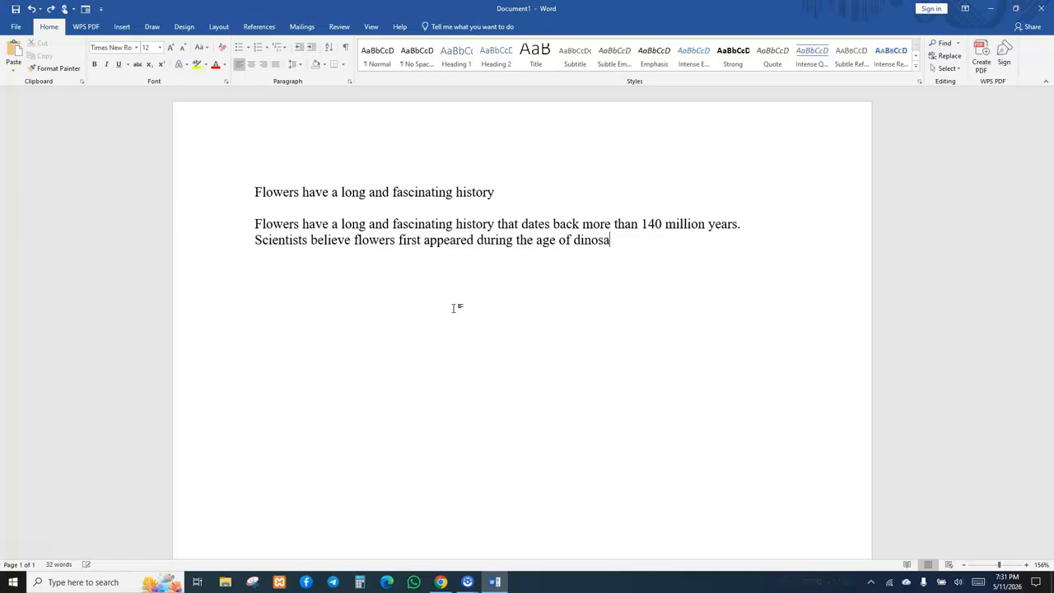
{"action": "type", "text": "urs as part of flowering plan"}
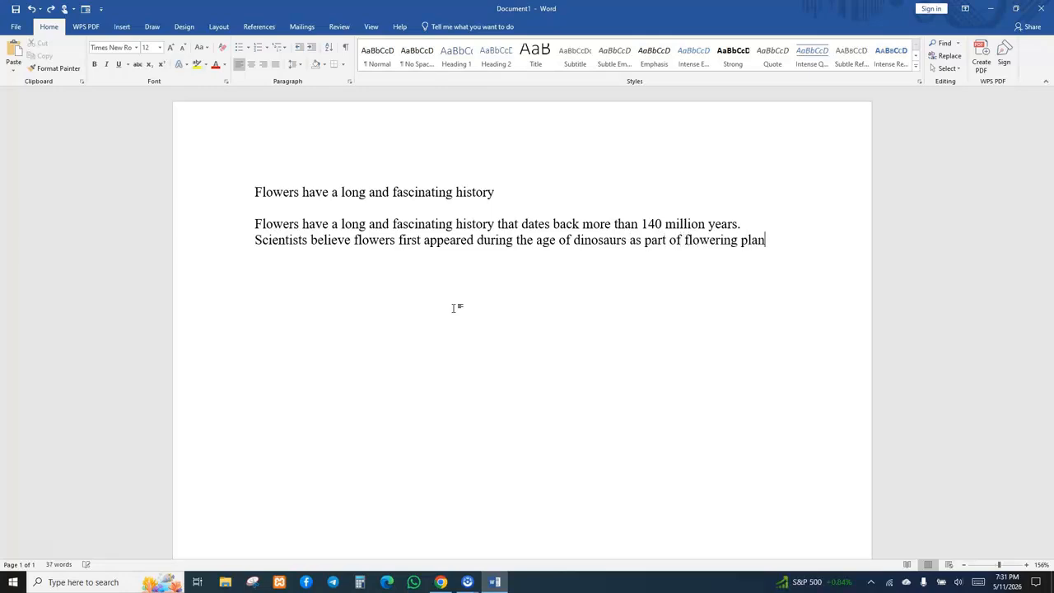
{"action": "type", "text": "ts calle"}
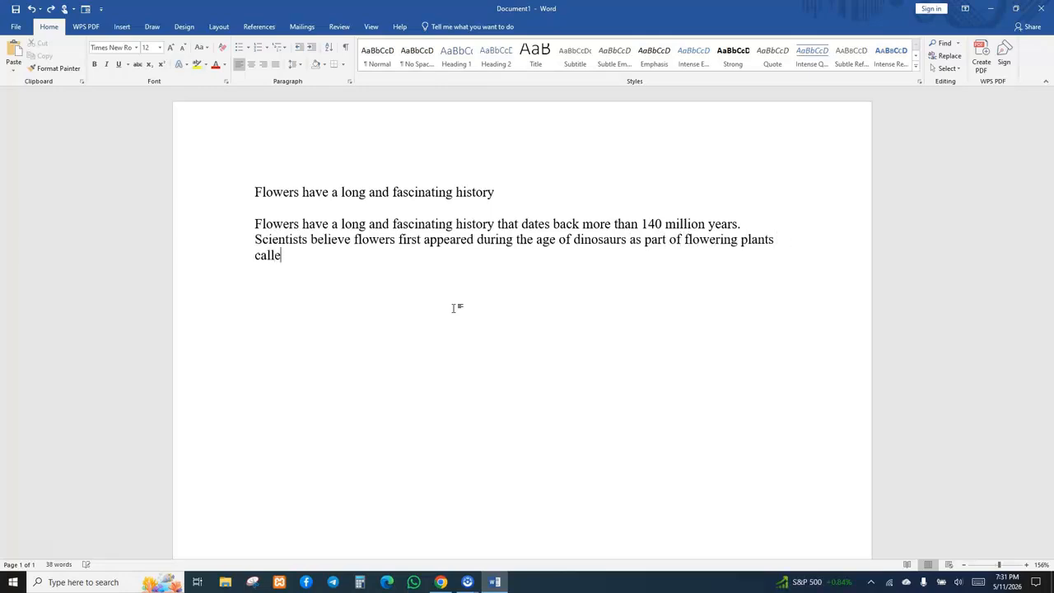
{"action": "type", "text": "d angiosperms. These plants "}
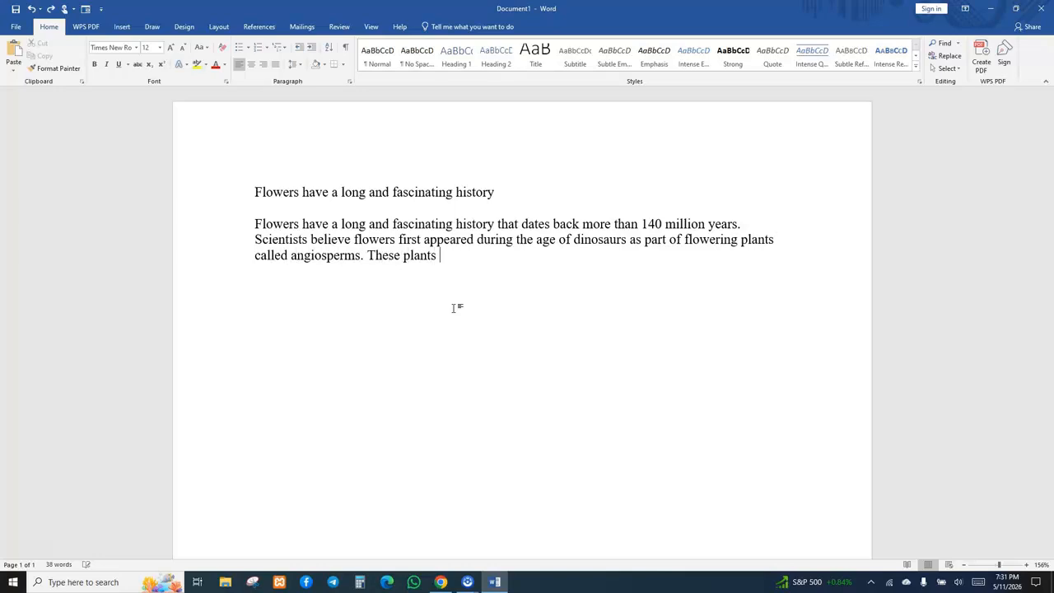
{"action": "type", "text": "developed color"}
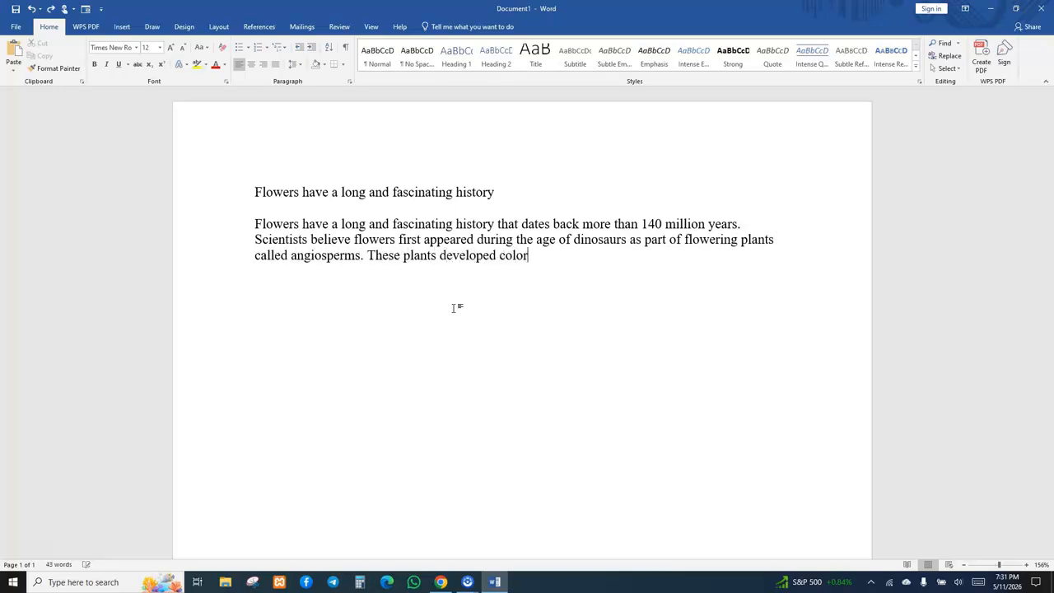
{"action": "type", "text": "ful petals, scen"}
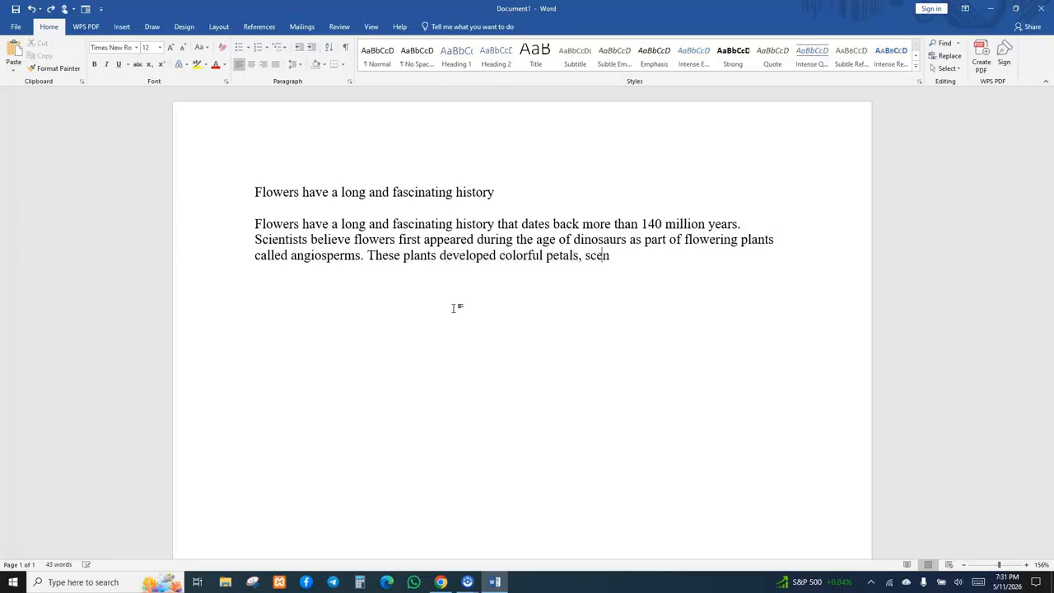
{"action": "type", "text": "ts, and nectar to attract ins"}
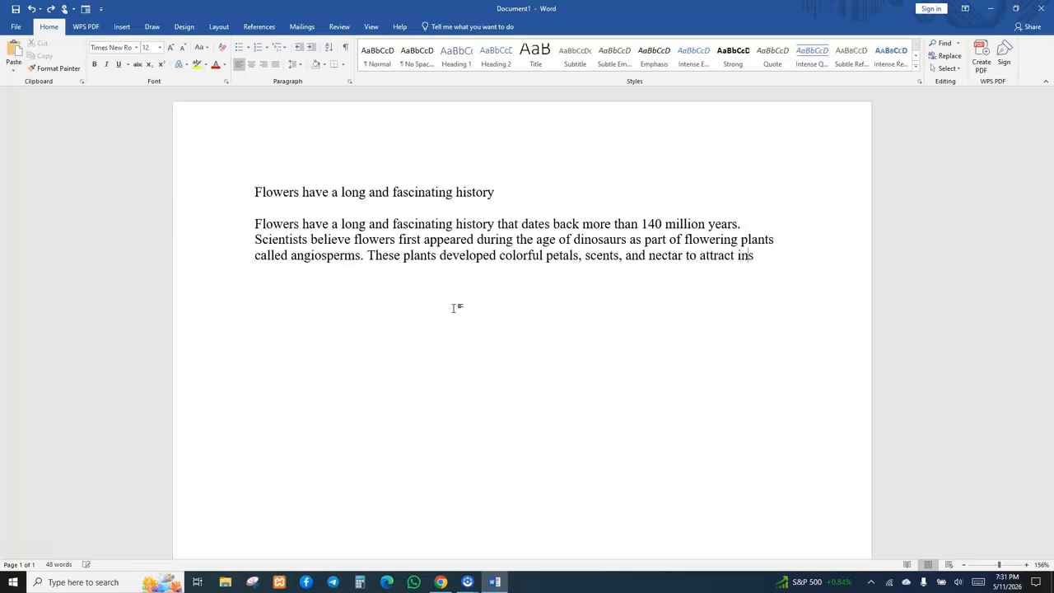
{"action": "type", "text": "ects and animals for pollination, "}
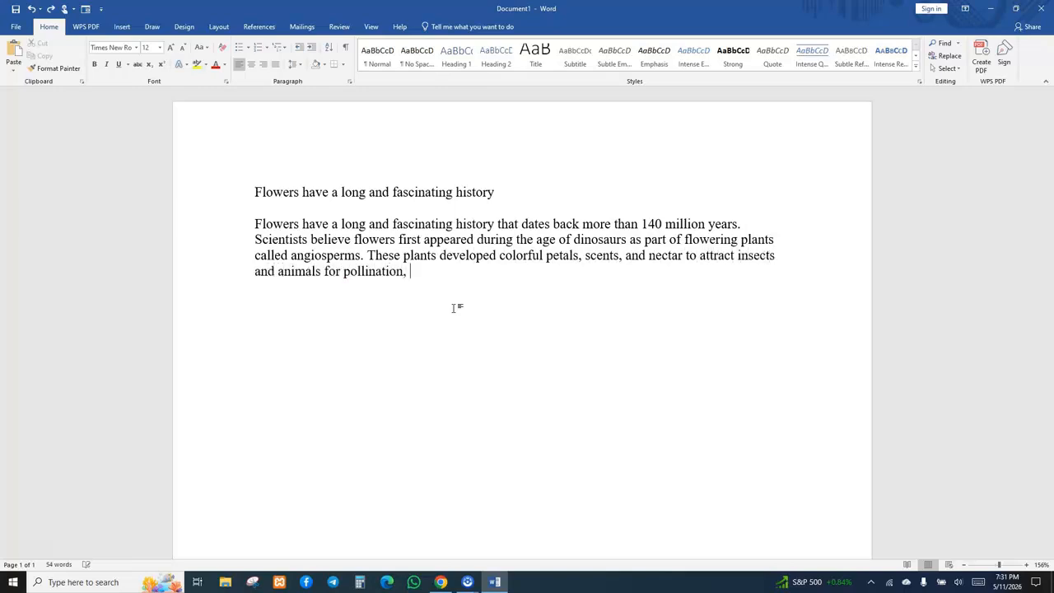
{"action": "type", "text": "helping them reprod"}
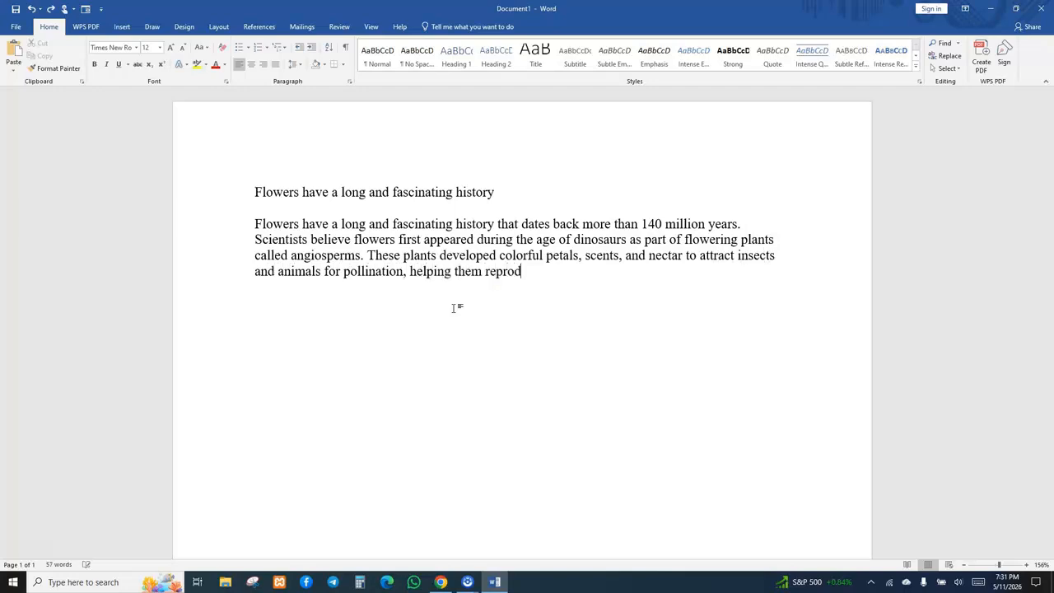
{"action": "type", "text": "uce more effectively and spread across the "}
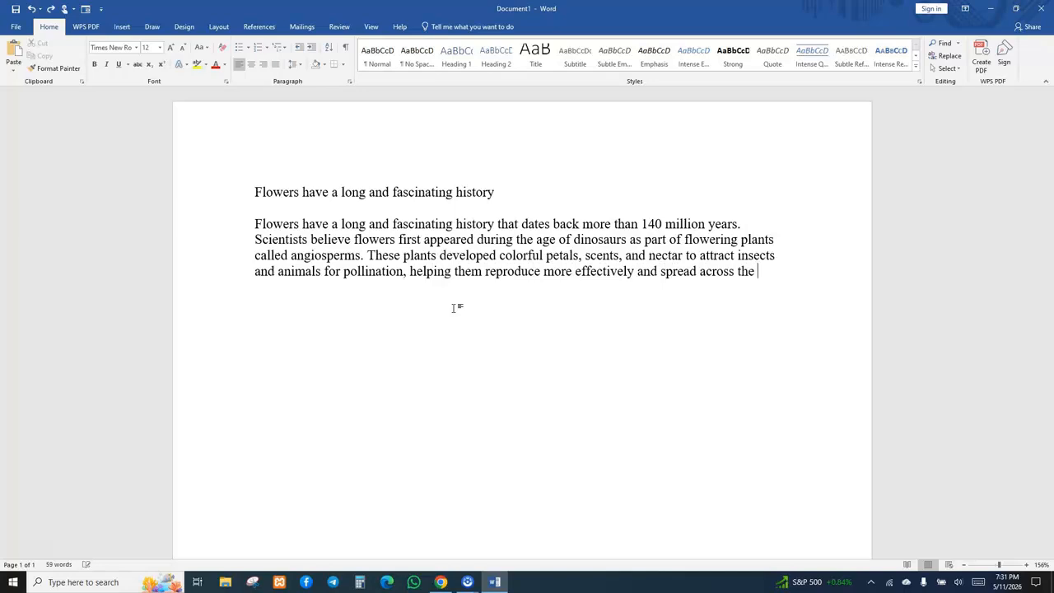
{"action": "type", "text": "Earth."}
Begin a second paragraph: 'Throughout history, flowers became important in many human civilizations. In Ancient Egypt, lotus flowers symbolized…'.
{"action": "key", "text": "Return"}
{"action": "key", "text": "Return"}
{"action": "type", "text": "Throughout histor"}
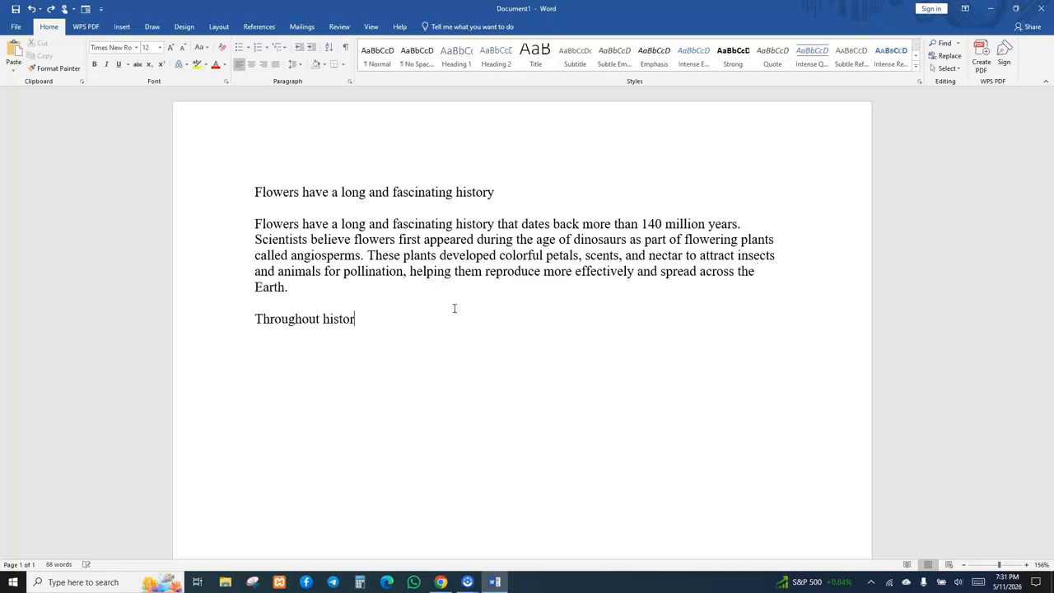
{"action": "type", "text": "y, flowers became important i"}
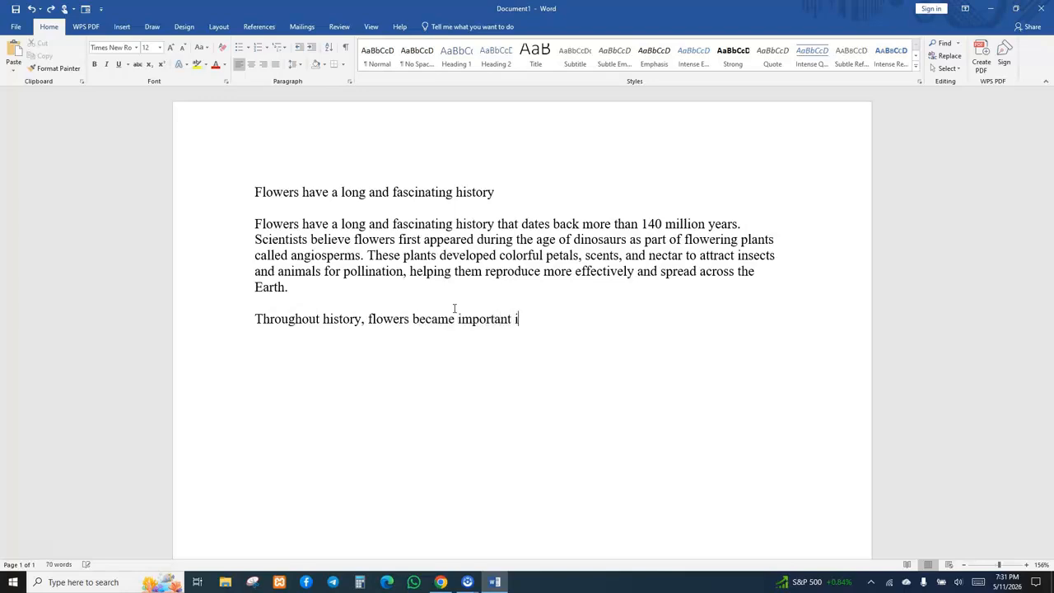
{"action": "type", "text": "n many human civilizations. In Anc"}
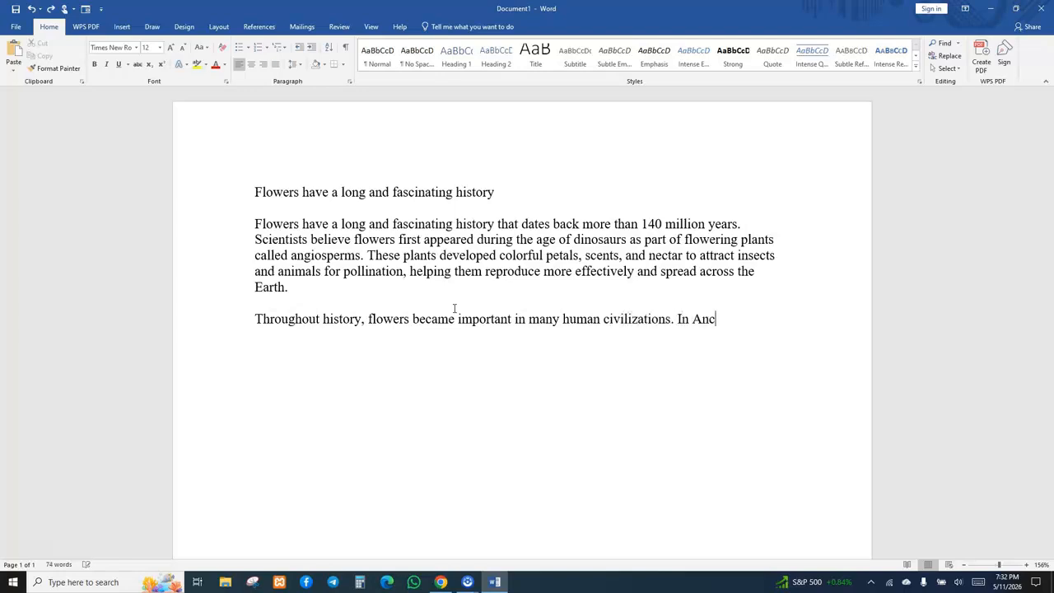
{"action": "type", "text": "ient Egypt, lotus flowers symbolized reb"}
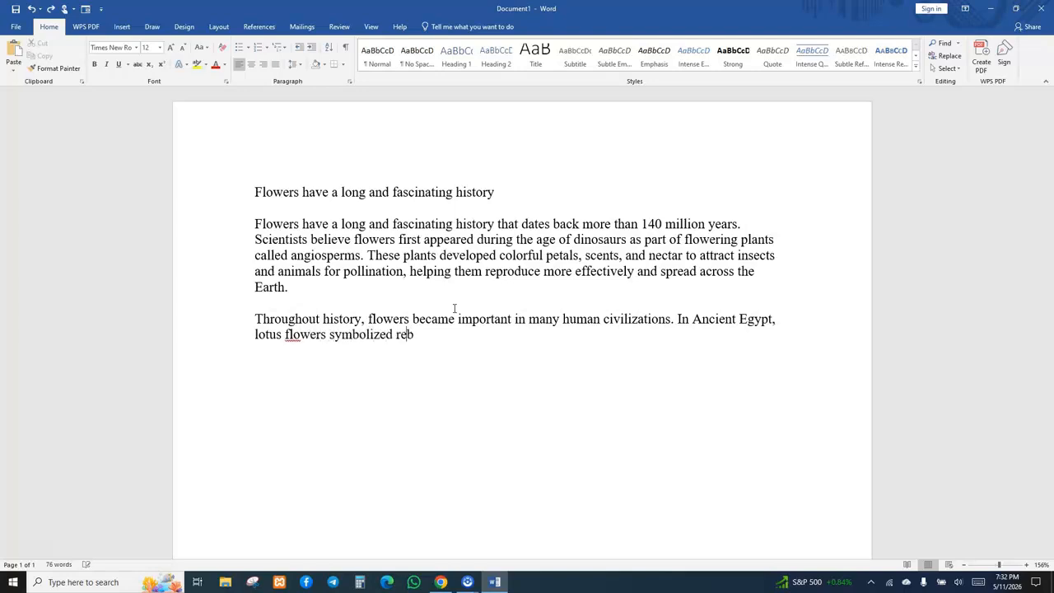
{"action": "type", "text": "irth and puri"}
{"action": "type", "text": "ty."}
{"action": "type", "text": " while "}
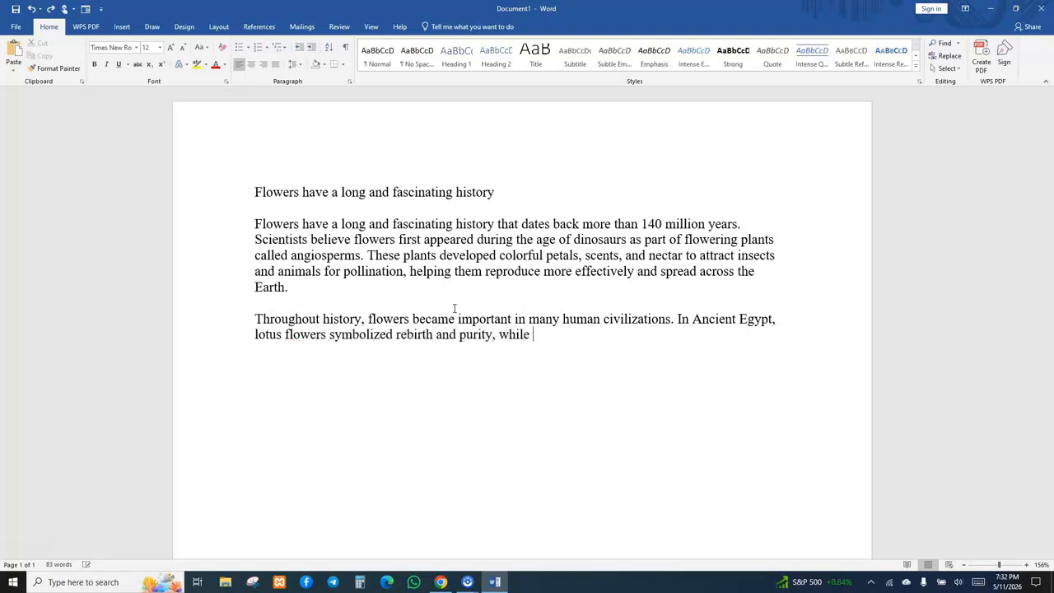
{"action": "type", "text": "in Ancient Greece and Ancient Rome"}
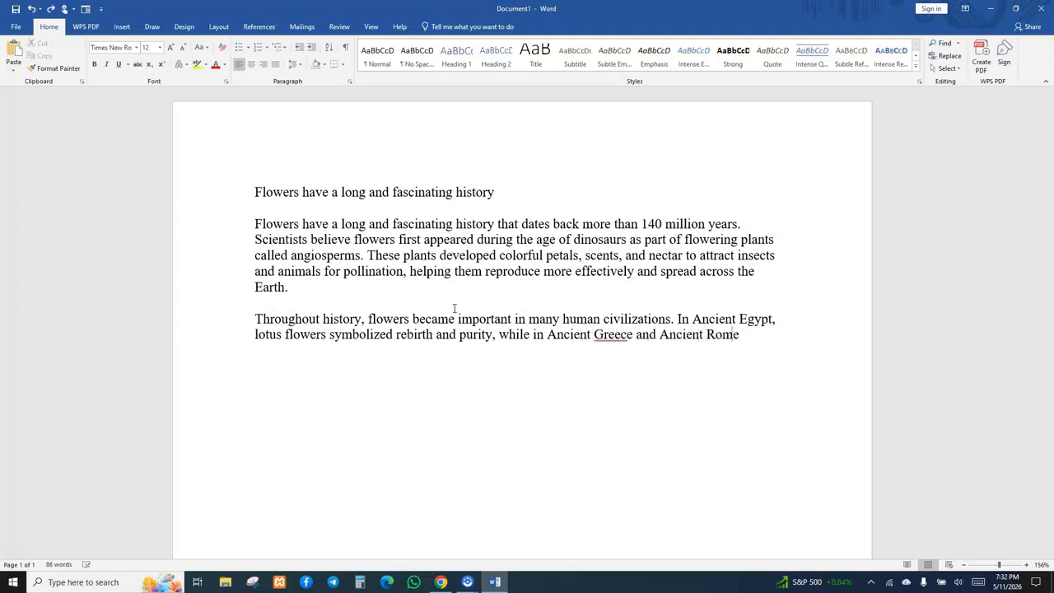
{"action": "type", "text": ", flowers we"}
{"action": "type", "text": "re used in festivals, decorations, and relig"}
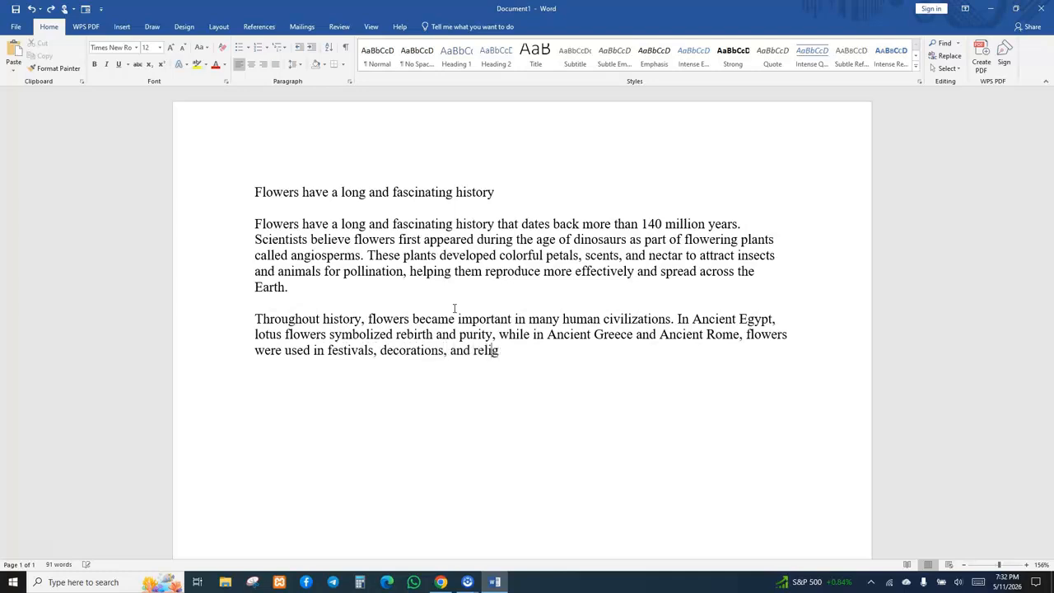
{"action": "type", "text": "i"}
{"action": "type", "text": "ous ceremonie"}
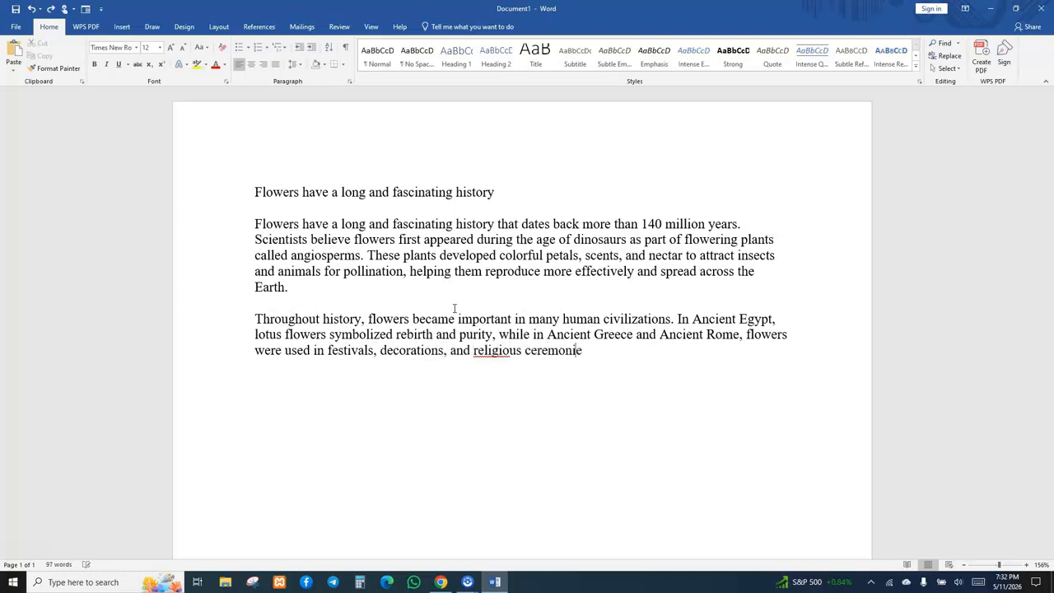
{"action": "type", "text": "s. Different cultures also used flowers"}
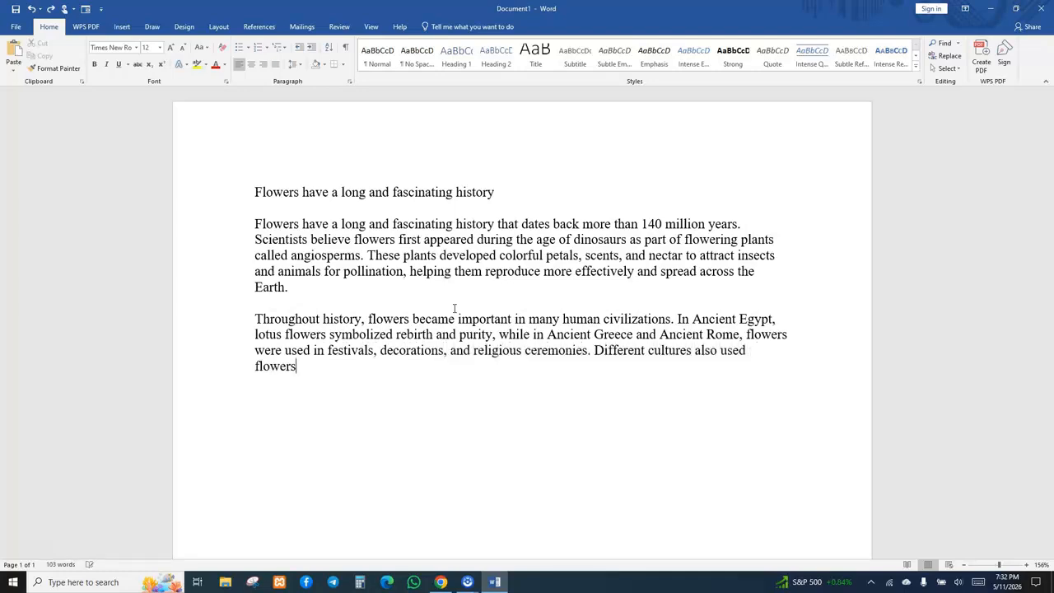
{"action": "type", "text": " in medicine, perfumes, and traditional celebrations, gi"}
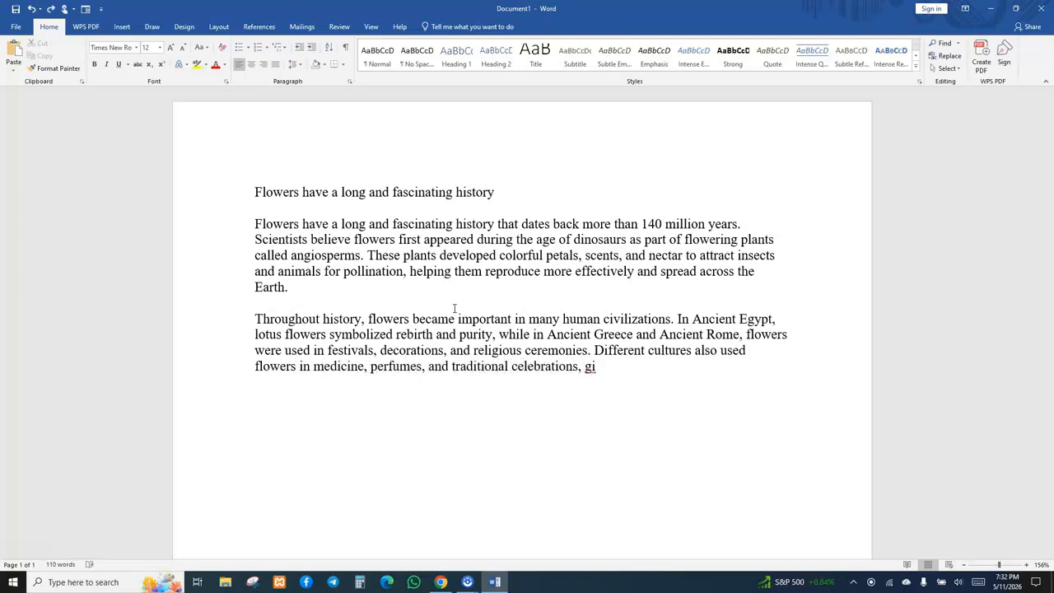
{"action": "type", "text": "ving them both practical and symbolic va"}
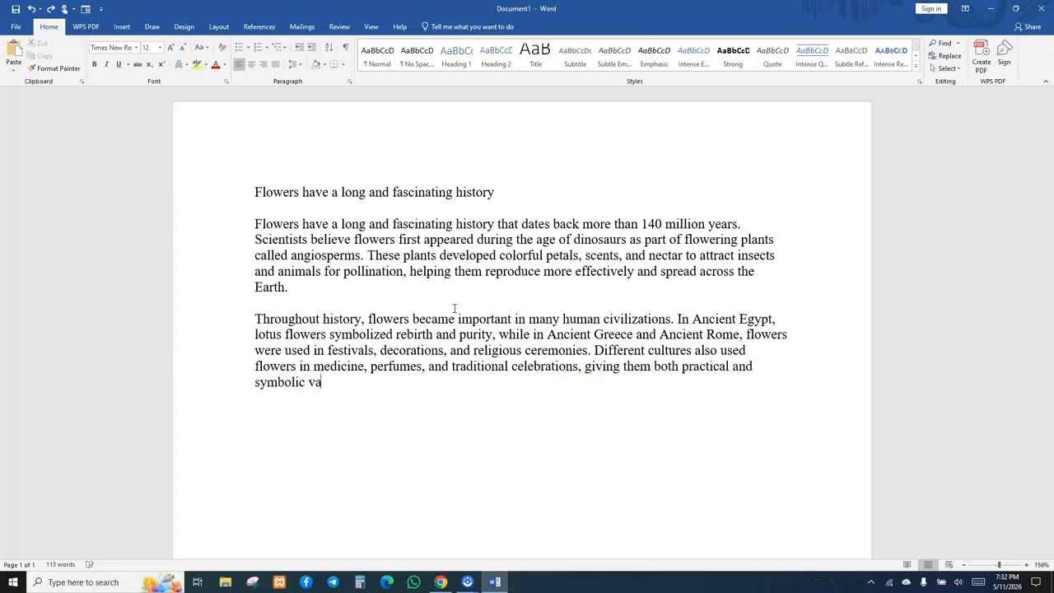
{"action": "type", "text": "lue."}
Start a third paragraph with 'Today, flowers remain an important part of human life and nature.'.
{"action": "key", "text": "Return"}
{"action": "key", "text": "Return"}
{"action": "type", "text": "Today, flowers r"}
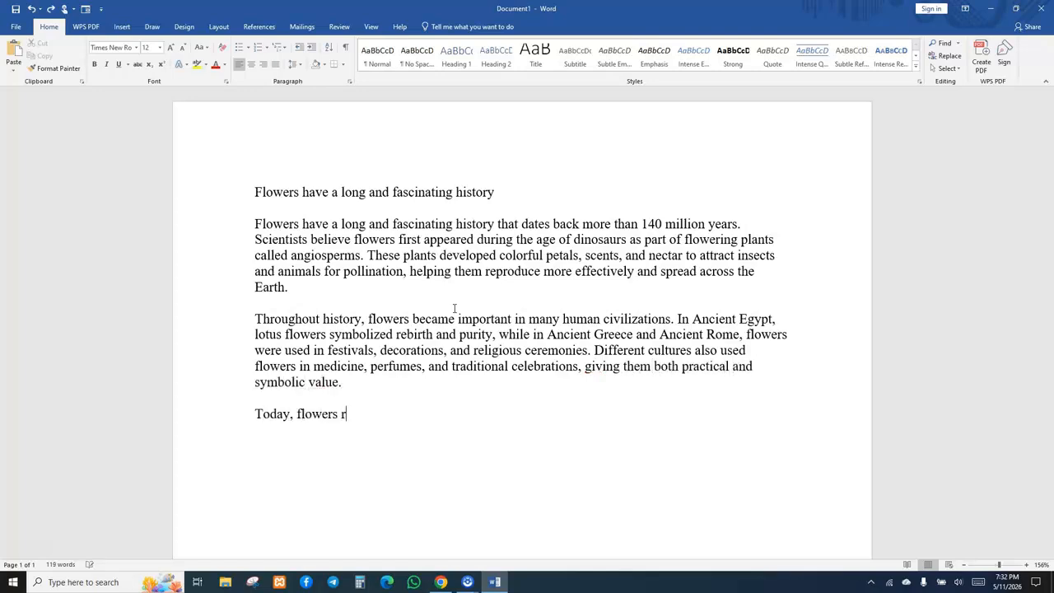
{"action": "type", "text": "emain an important part of human life"}
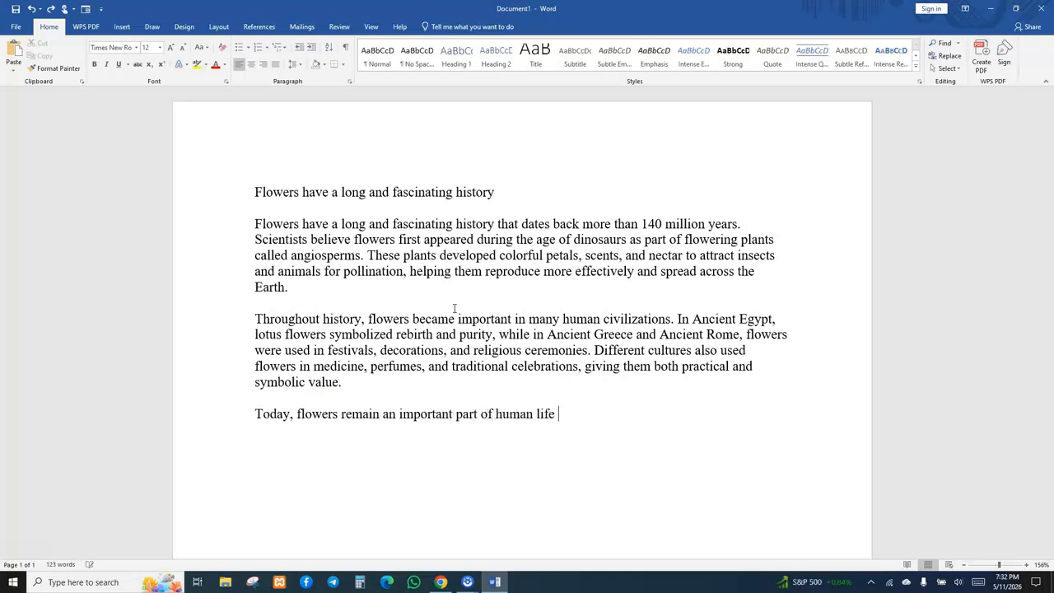
{"action": "type", "text": " and nature. The"}
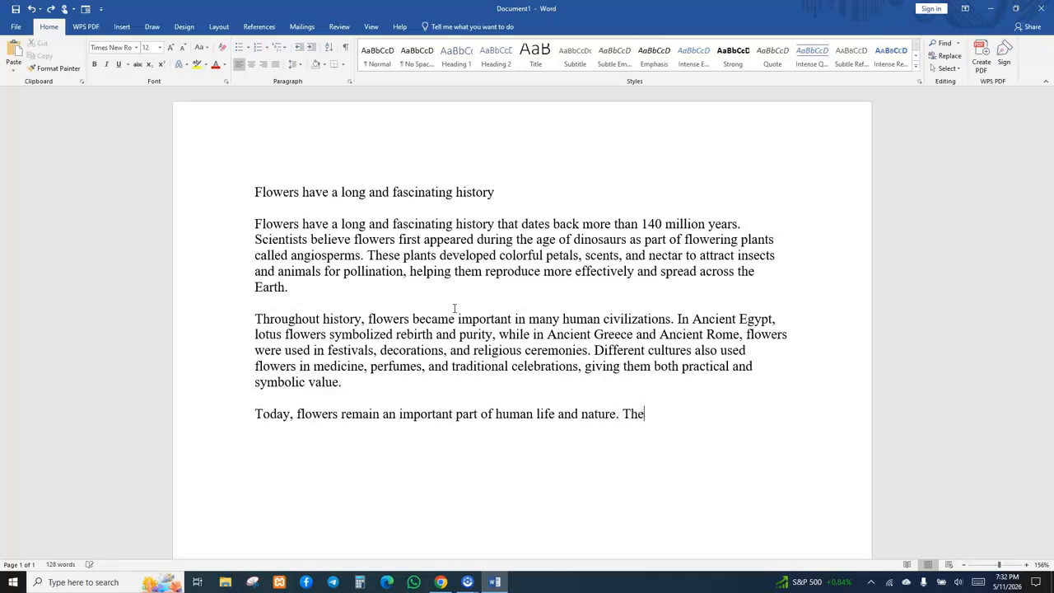
{"action": "type", "text": "y are used to express emotio"}
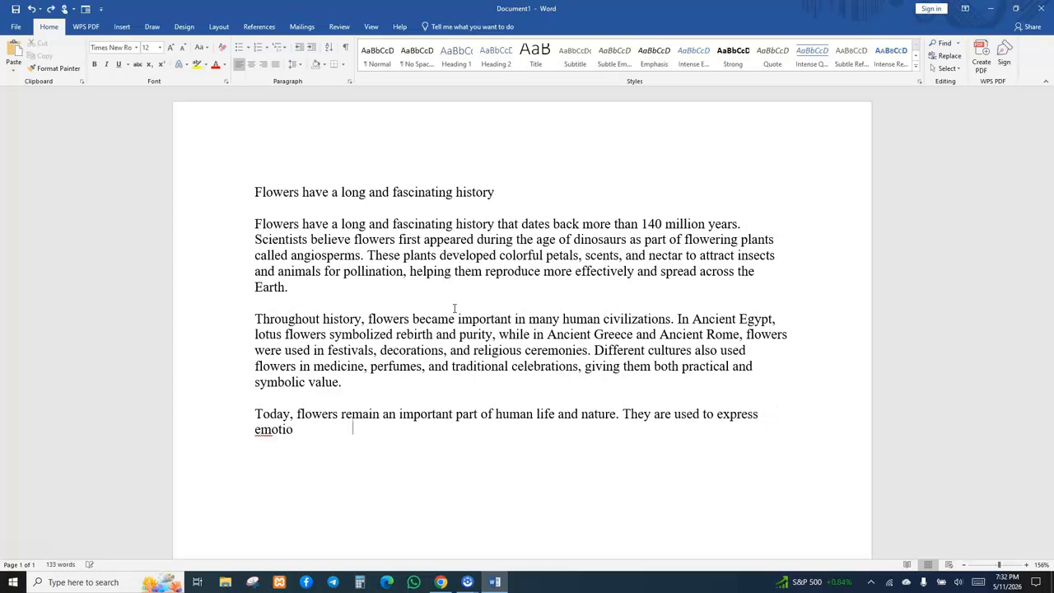
{"action": "type", "text": "ns such as love, sympathy, and happiness, especi"}
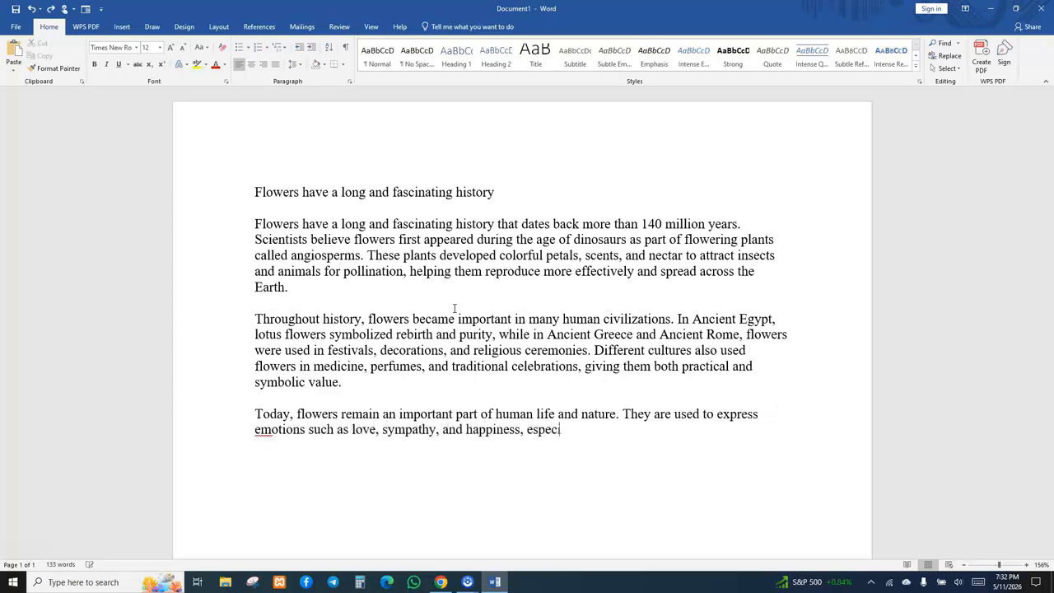
{"action": "type", "text": "ally during weddings, funerals, and"}
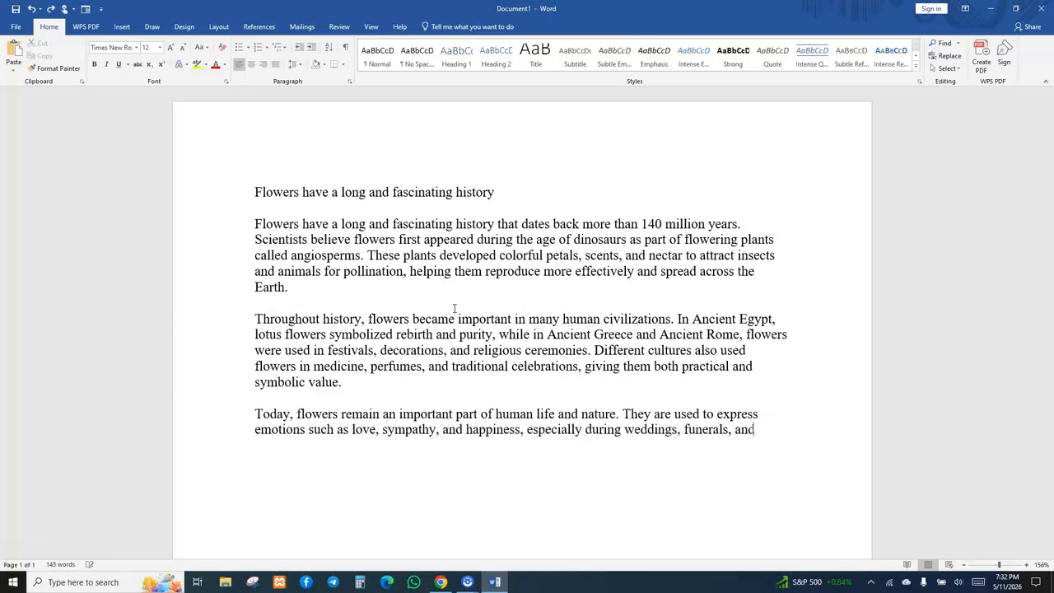
{"action": "type", "text": " celebrations. Beyond beauty, flowers play a major"}
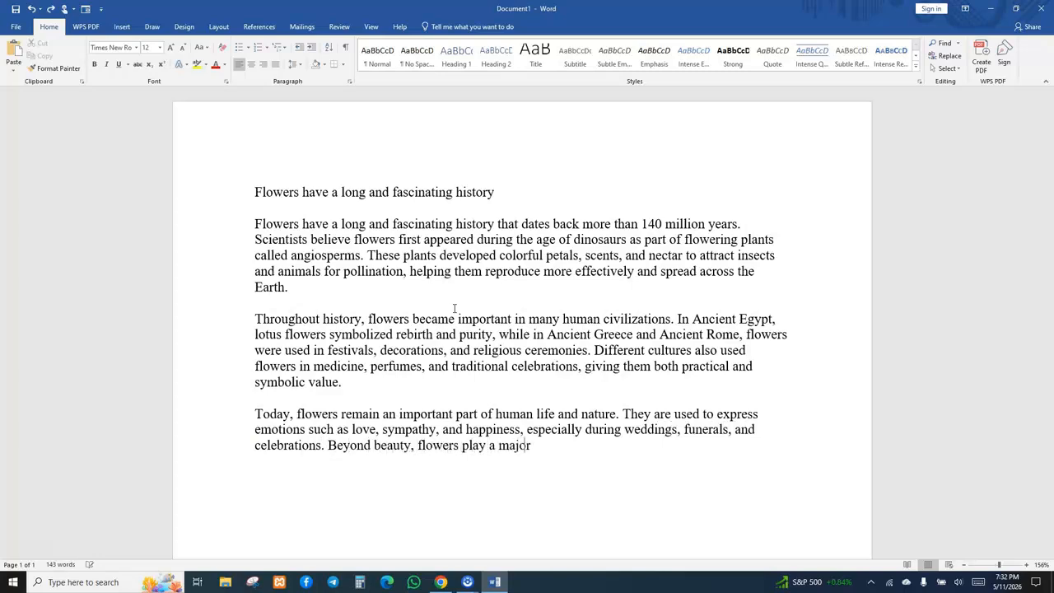
{"action": "type", "text": " role in the environmen"}
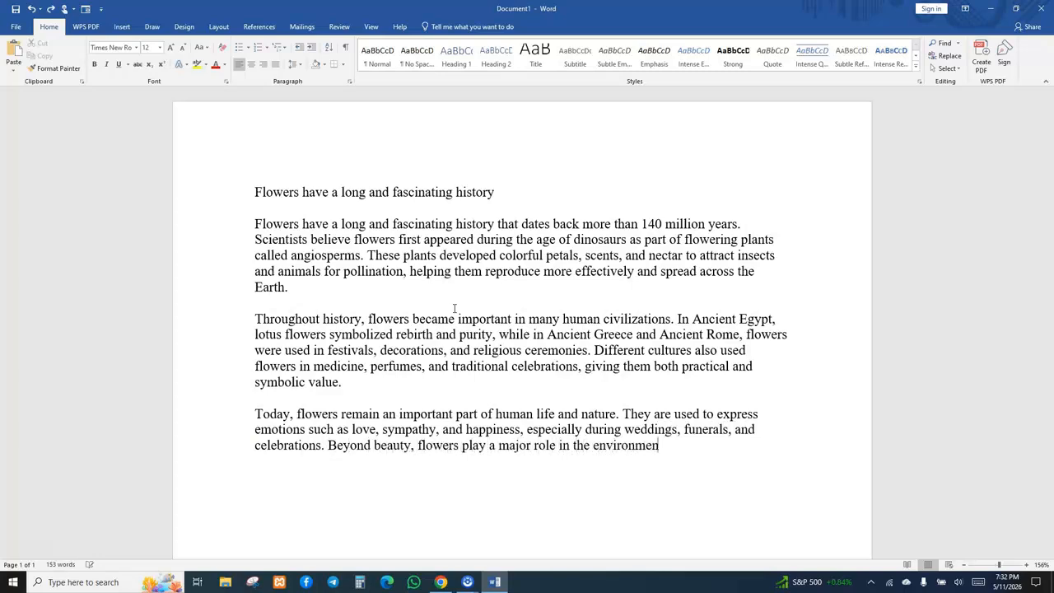
{"action": "type", "text": "t by supporting pollinat"}
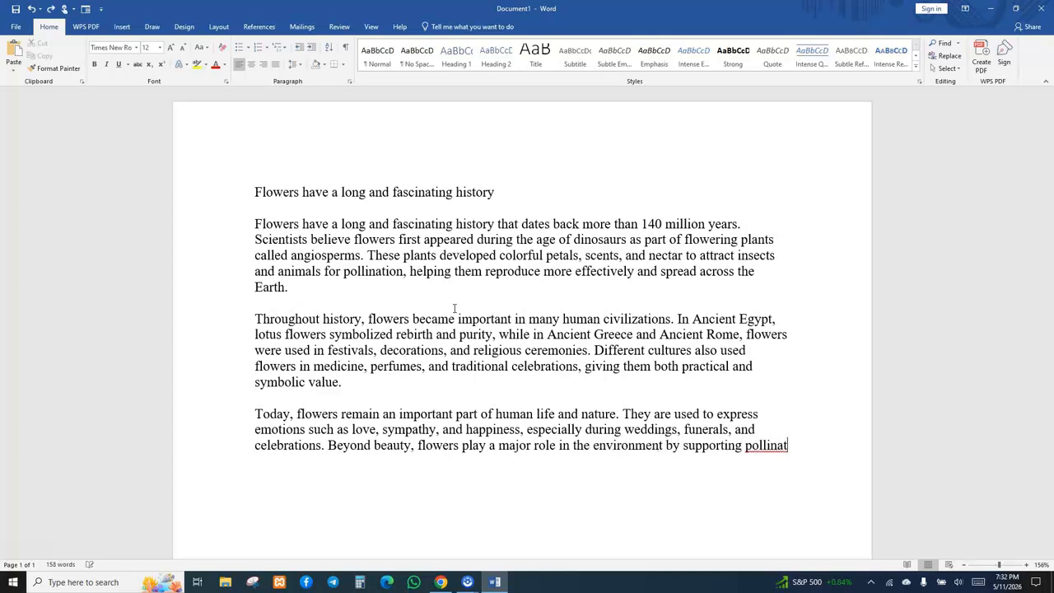
{"action": "type", "text": "ors like bees and butterflies,"}
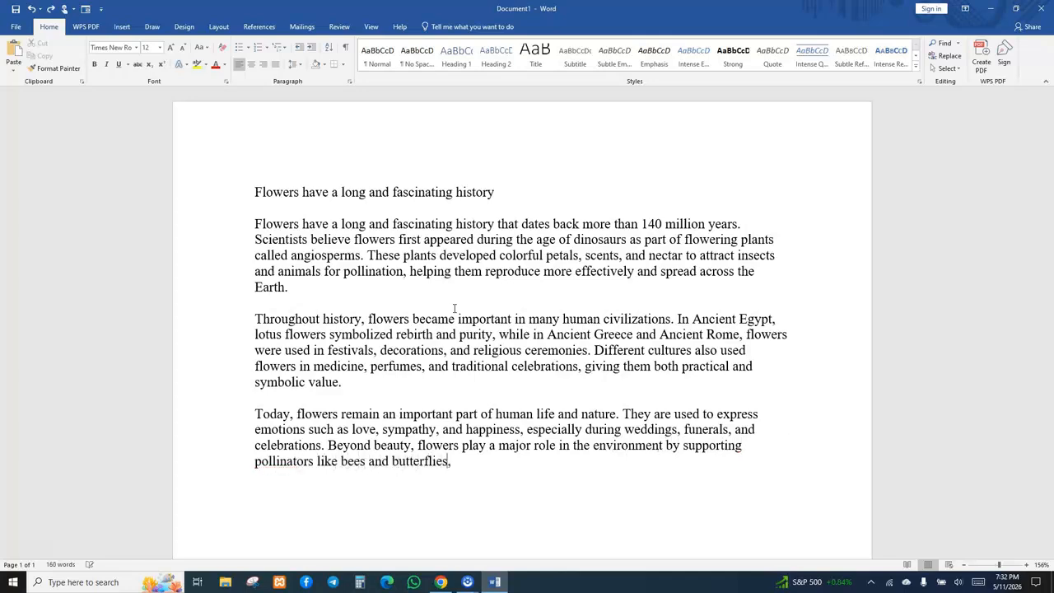
{"action": "type", "text": " which are essential for food production and healthy ecosyste"}
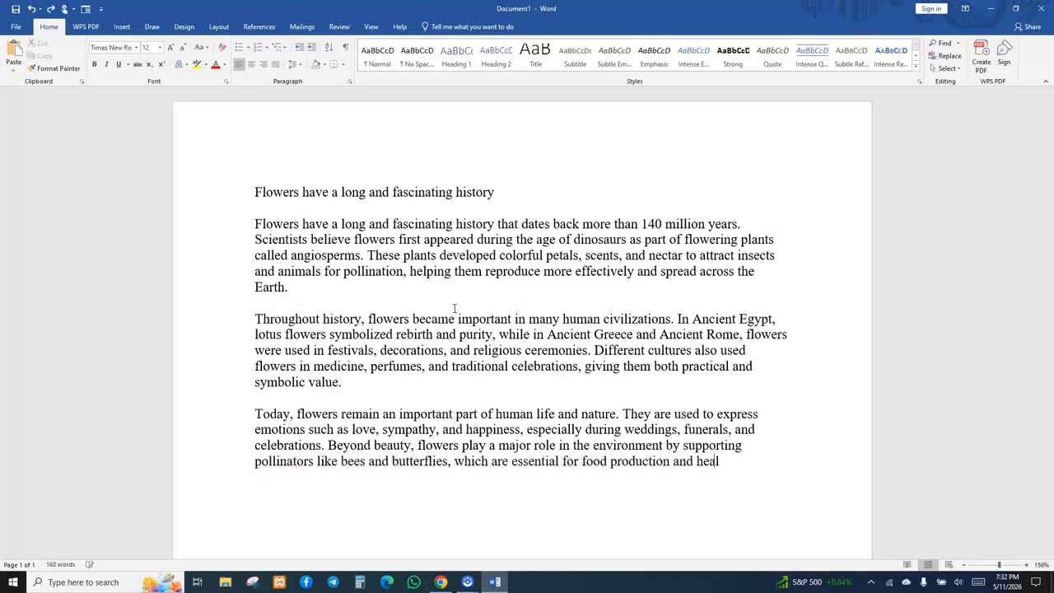
{"action": "type", "text": "ms."}
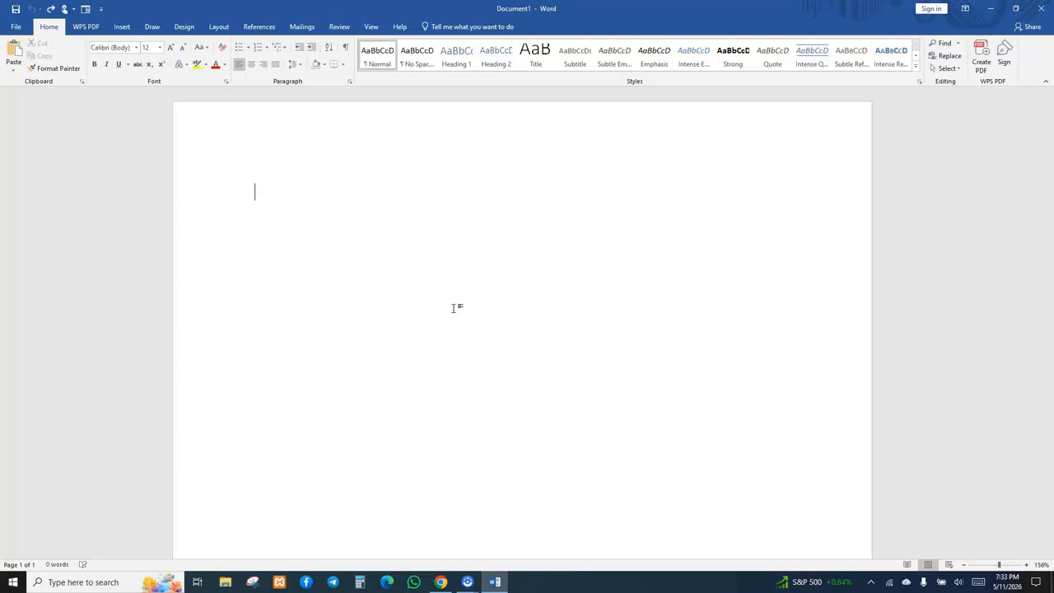
Paste the essay paragraphs back into the document and retype the title 'Flowers have a long and fascinating history' above them.
{"action": "type", "text": "Flowers have a long and fascinating history that dates back more than 140 million years. Scientists believe flowers first appeared during the age of dinosaurs as part of flowering plants called angiosperms. These plants developed colorful petals, scents, and nectar to attract insects and animals for pollination, helping them reproduce more effectively and spread across the Earth.  Throughout history, flowers became important in many human civilizations. In Ancient Egypt, lotus flowers symbolized rebirth and purity, while in Ancient Greece and Ancient Rome, flowers were used in festivals, decorations, and religious ceremonies. Different cultures also used flowers in medicine, perfumes, and traditional celebrations, giving them both practical and symbolic value.  Today, flowers remain an important part of human life and nature. They are used to express emotions such as love, sympathy, and happiness, especially during weddings, funerals, and celebrations. Beyond beauty, flowers play a major role in the environment by supporting pollinators like bees and butterflies, which are essential for food production and healthy ecosystems."}
{"action": "key", "text": "BackSpace"}
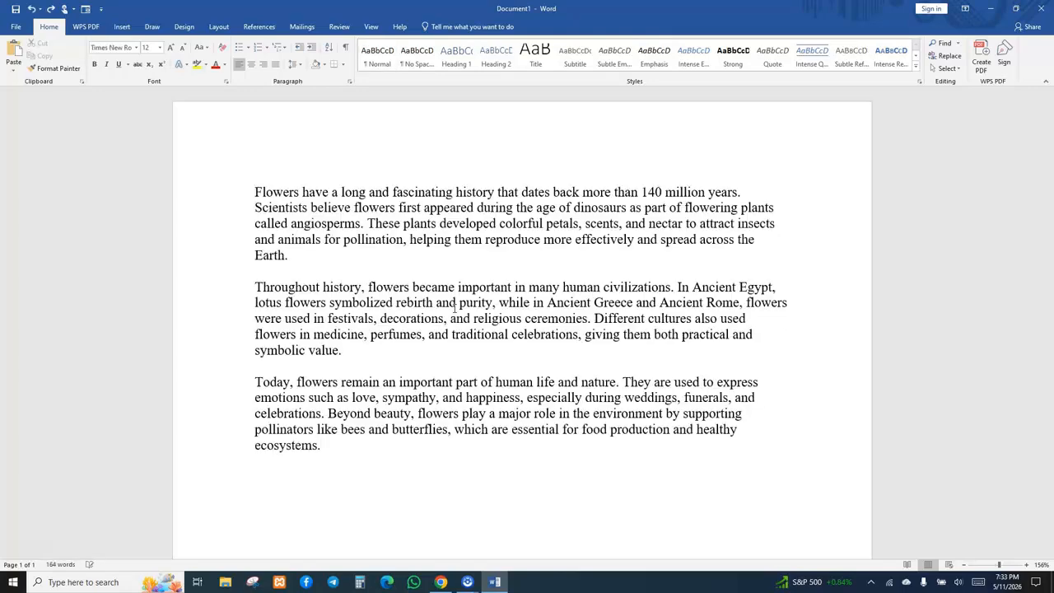
{"action": "key", "text": "Return"}
{"action": "key", "text": "Up"}
{"action": "type", "text": "Flowers have a long and fascinating history"}
{"action": "key", "text": "Return"}
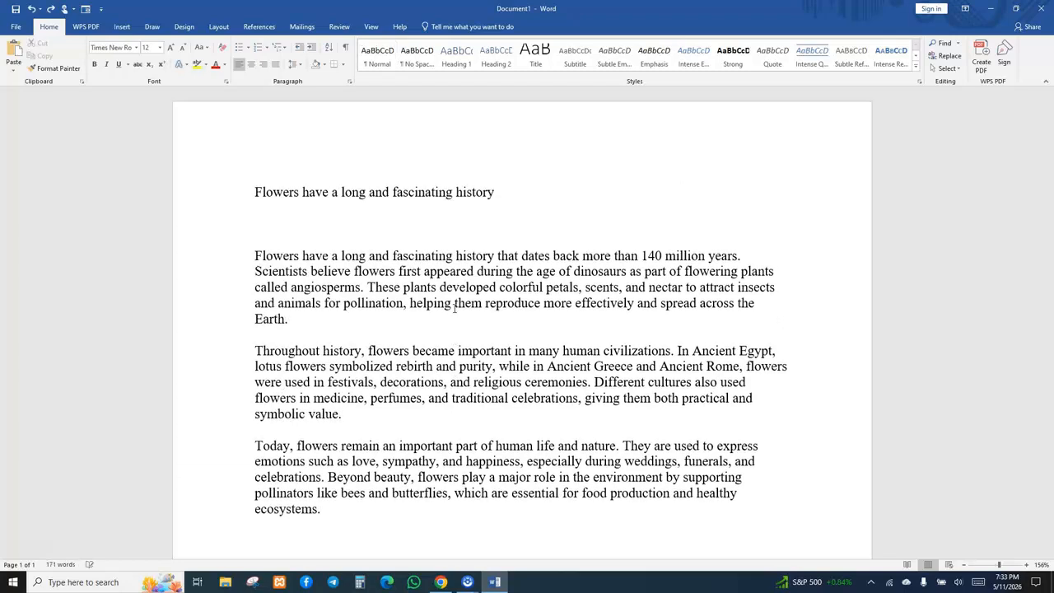
{"action": "key", "text": "BackSpace"}
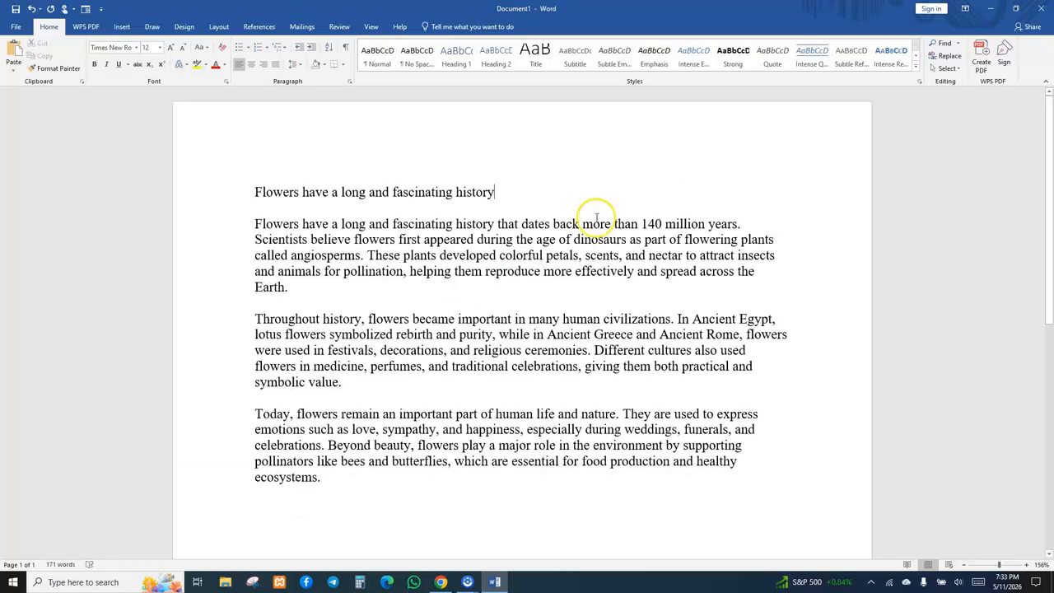
Center the title line and make it bold.
{"action": "left_click_drag", "start_coordinate": [499, 195], "coordinate": [254, 186]}
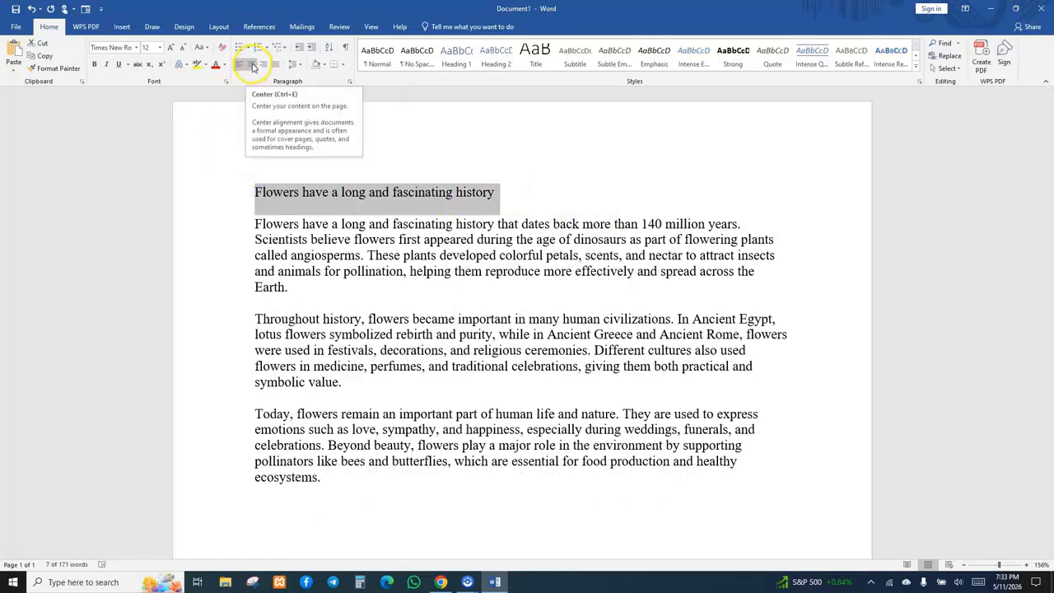
{"action": "left_click", "coordinate": [252, 65]}
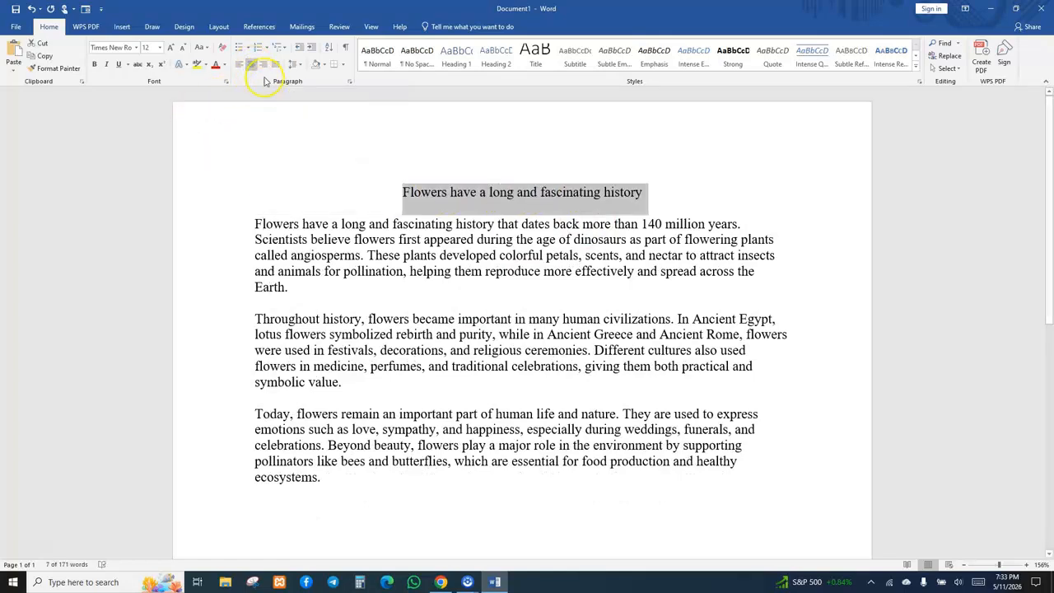
{"action": "left_click", "coordinate": [94, 64]}
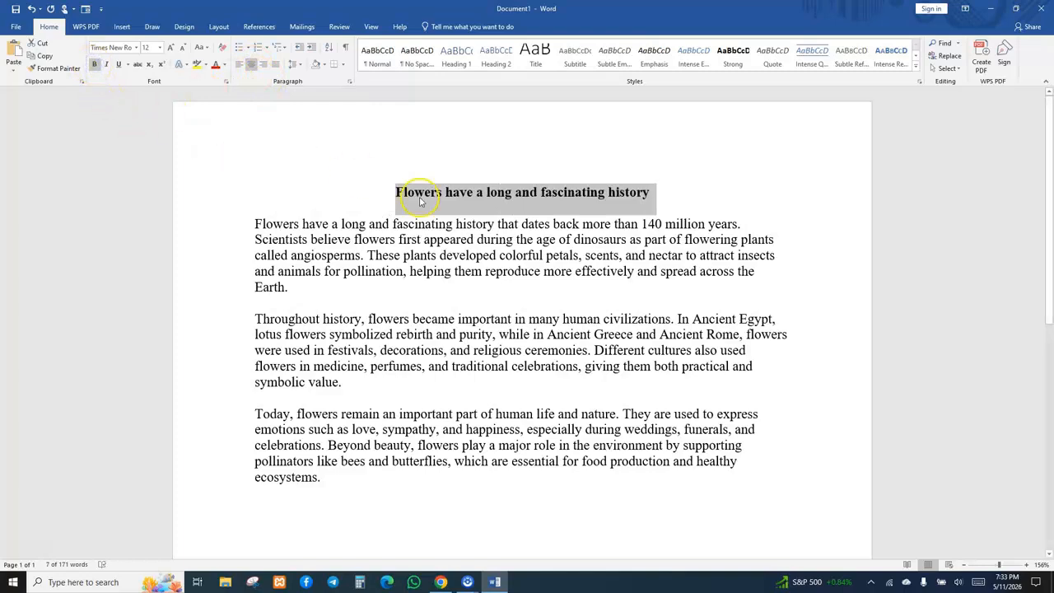
Apply a thick single underline style to the title.
{"action": "left_click", "coordinate": [543, 235]}
{"action": "left_click_drag", "start_coordinate": [652, 192], "coordinate": [386, 198]}
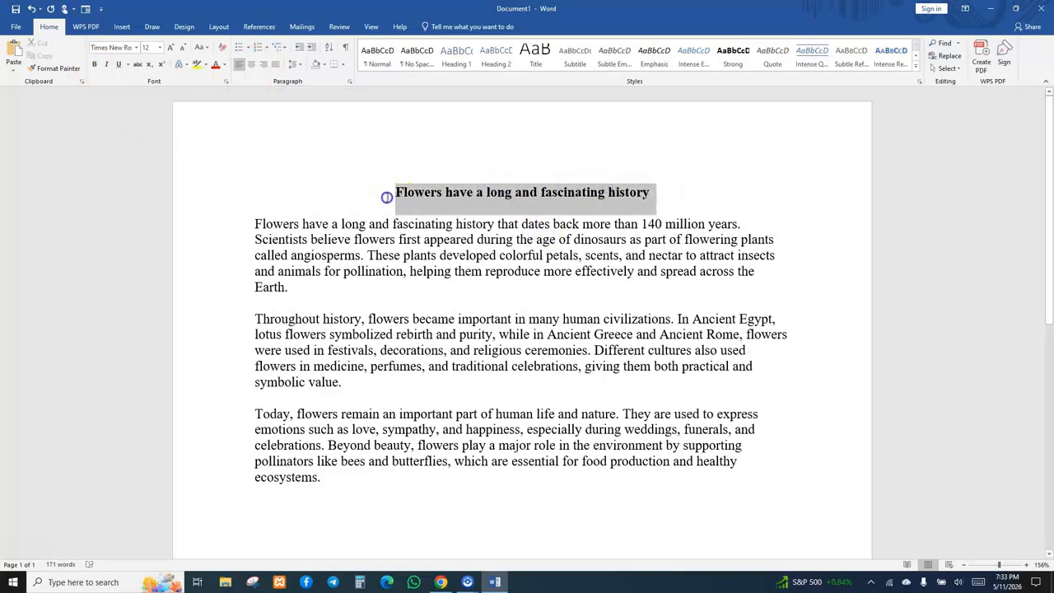
{"action": "left_click", "coordinate": [118, 65]}
{"action": "left_click", "coordinate": [128, 65]}
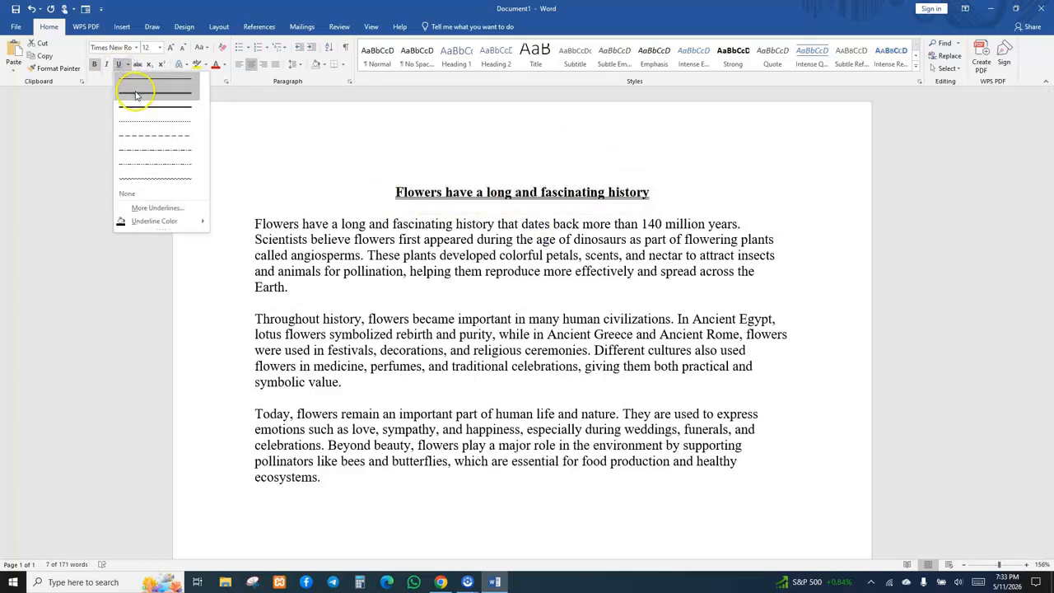
{"action": "left_click", "coordinate": [134, 93]}
{"action": "left_click", "coordinate": [446, 271]}
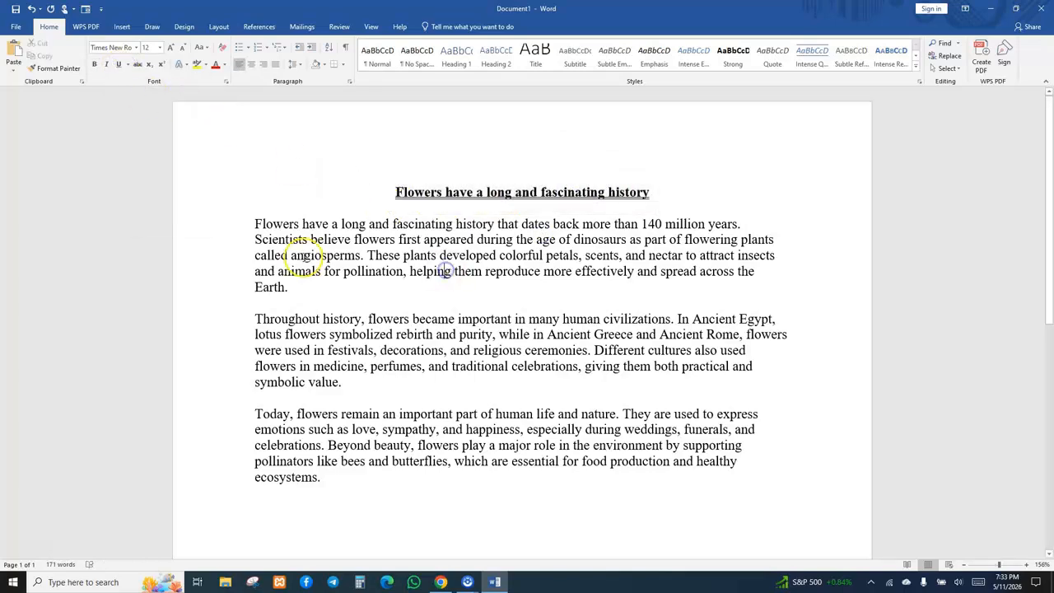
Justify all three body paragraphs and add an empty line after the first paragraph.
{"action": "left_click_drag", "start_coordinate": [239, 222], "coordinate": [740, 474]}
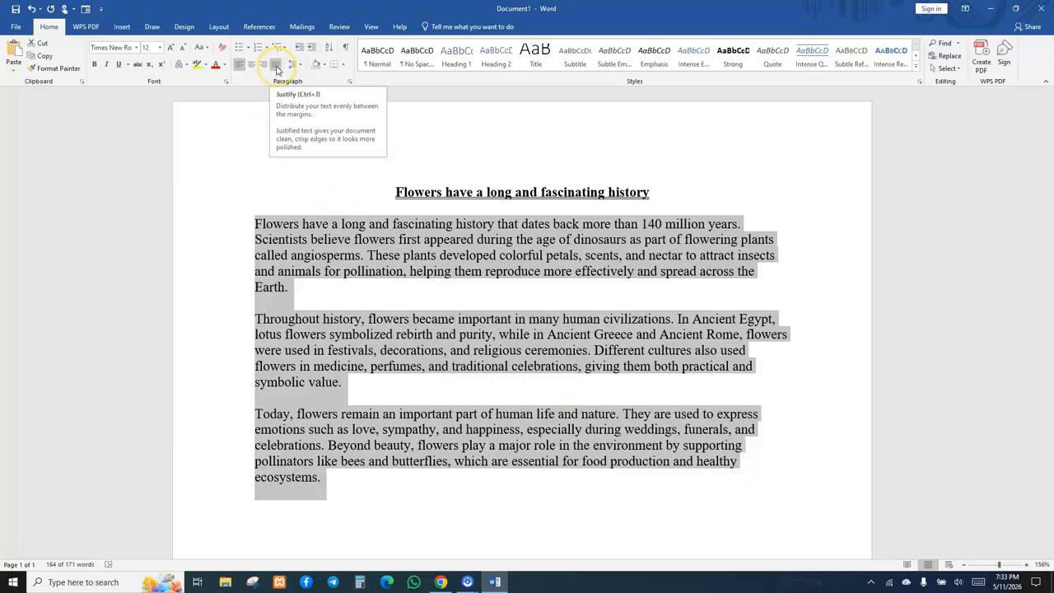
{"action": "left_click", "coordinate": [277, 65]}
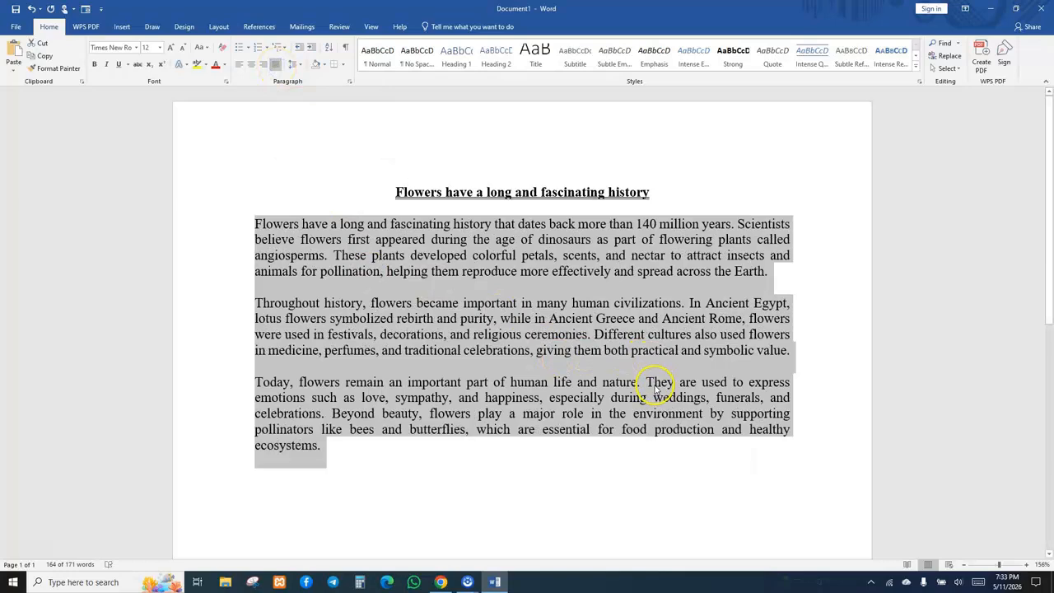
{"action": "left_click", "coordinate": [541, 345]}
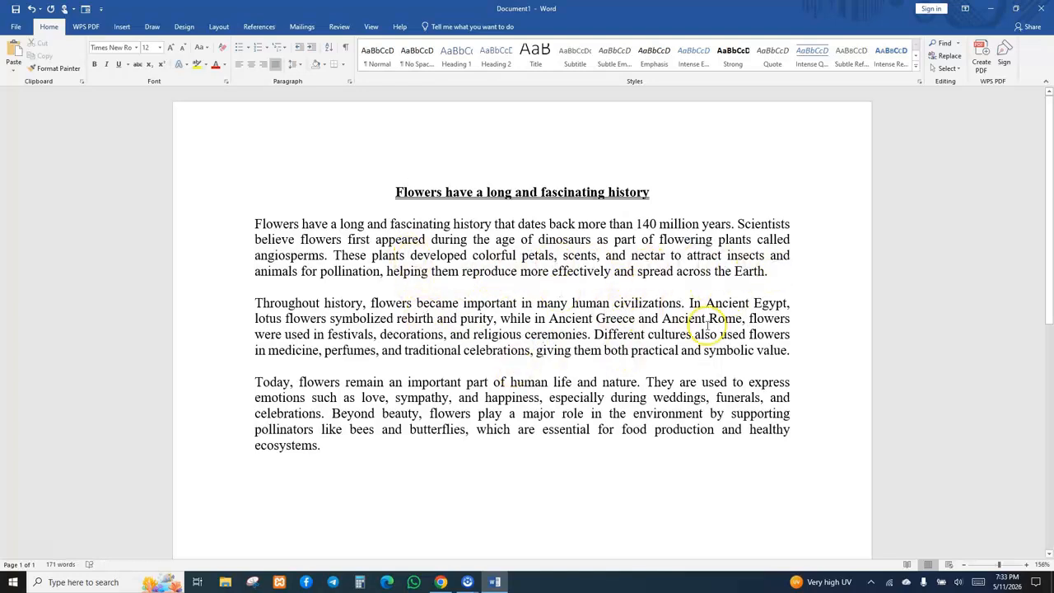
{"action": "key", "text": "Return"}
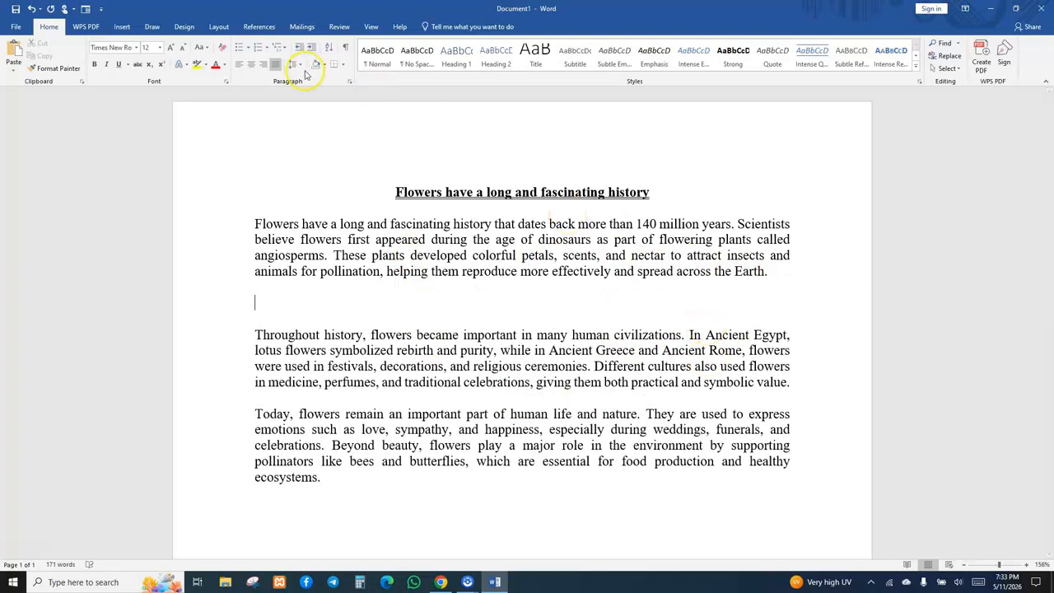
{"action": "left_click", "coordinate": [122, 26]}
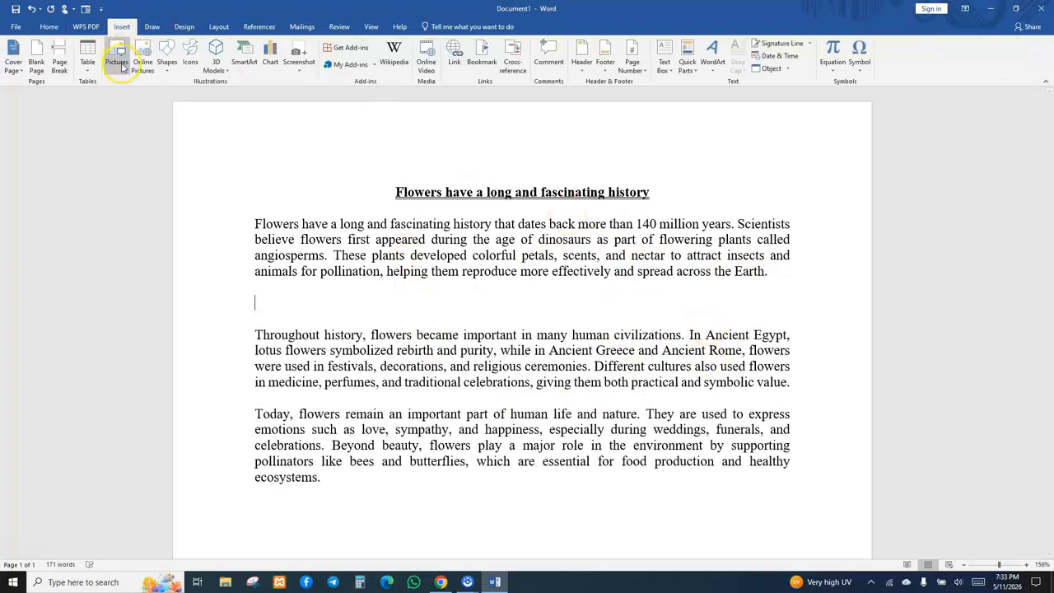
{"action": "left_click", "coordinate": [117, 68]}
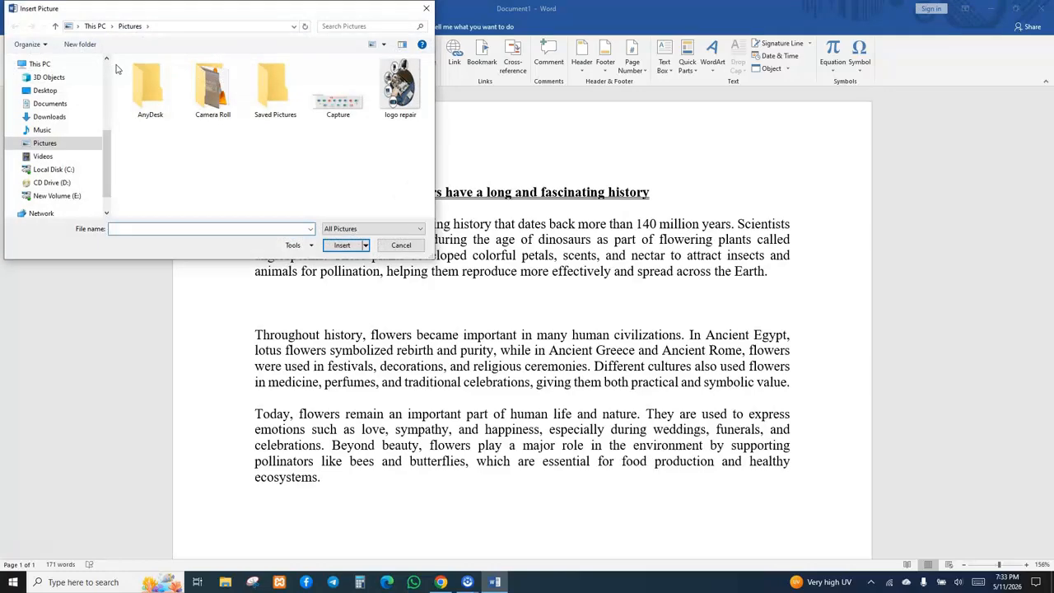
{"action": "left_click", "coordinate": [426, 10]}
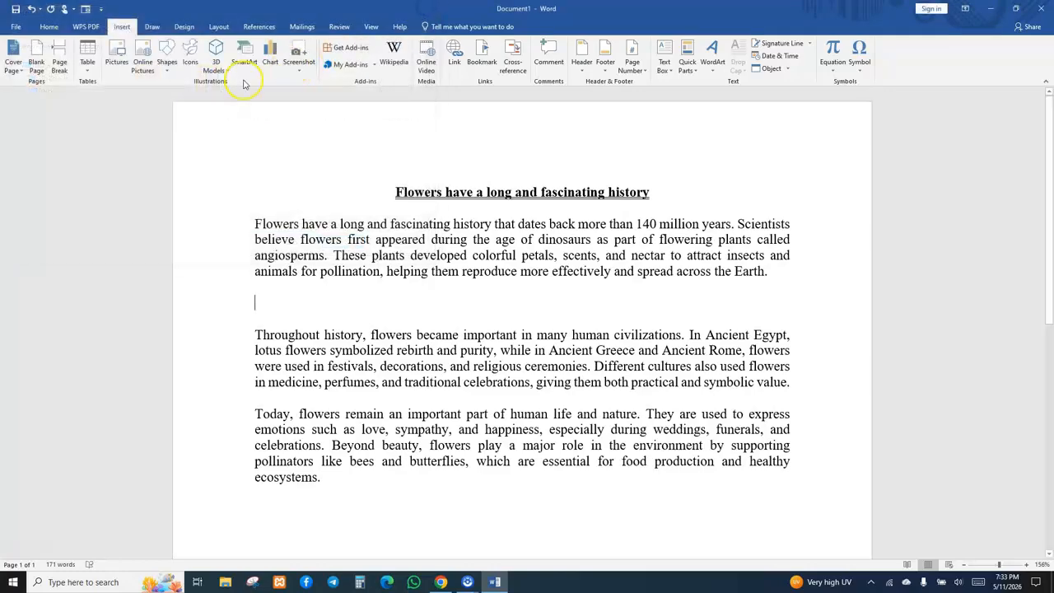
Search online pictures for 'flower', then close the online pictures window without inserting.
{"action": "left_click", "coordinate": [143, 65]}
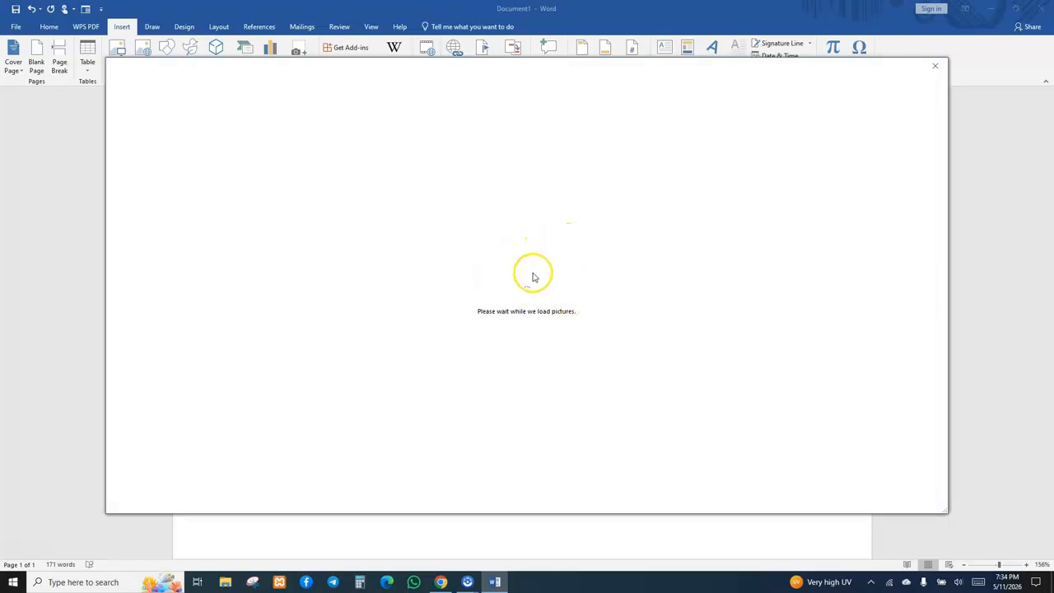
{"action": "left_click", "coordinate": [925, 73]}
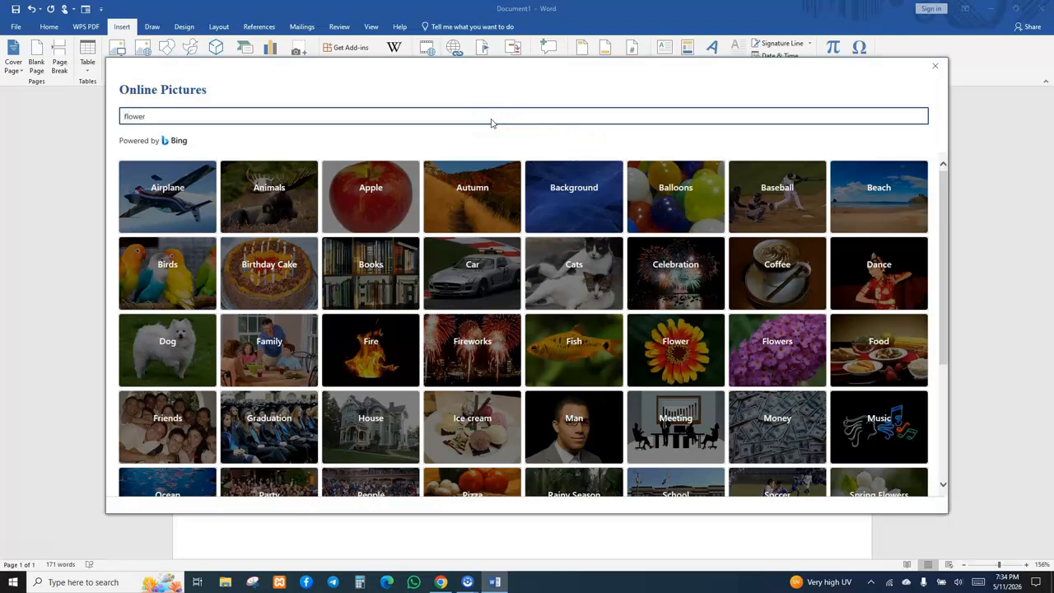
{"action": "left_click", "coordinate": [450, 113]}
{"action": "key", "text": "Return"}
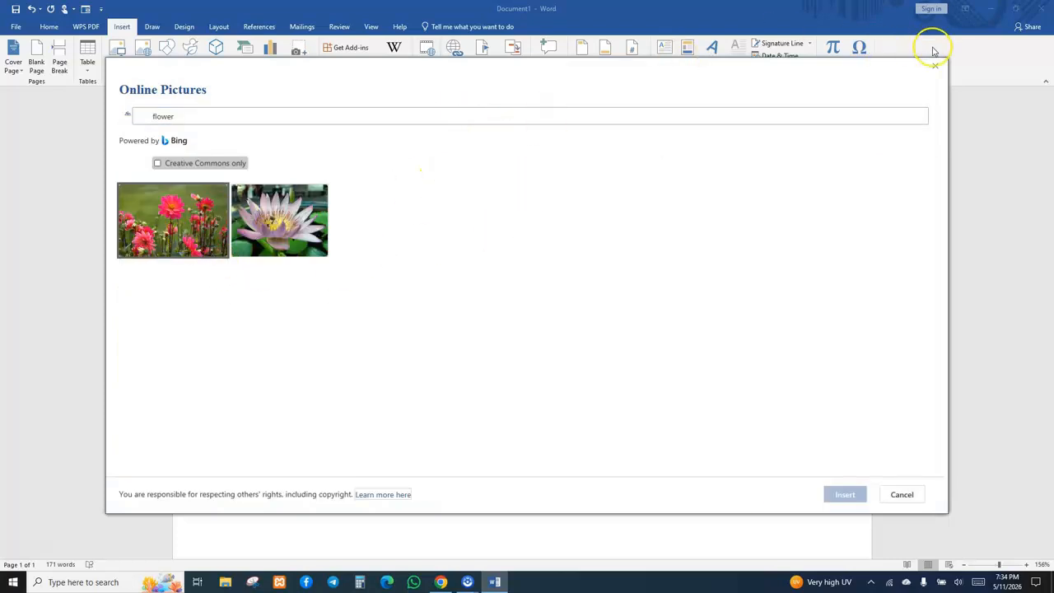
{"action": "left_click", "coordinate": [937, 67]}
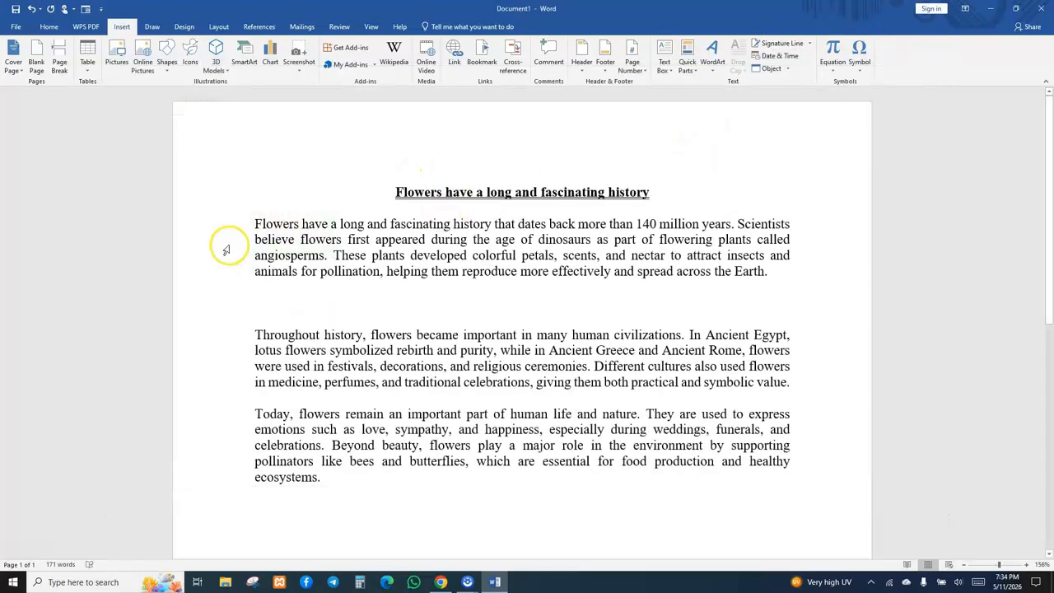
Insert the Capture 11 picture from the Desktop into the empty line, and delete it again.
{"action": "left_click", "coordinate": [116, 58]}
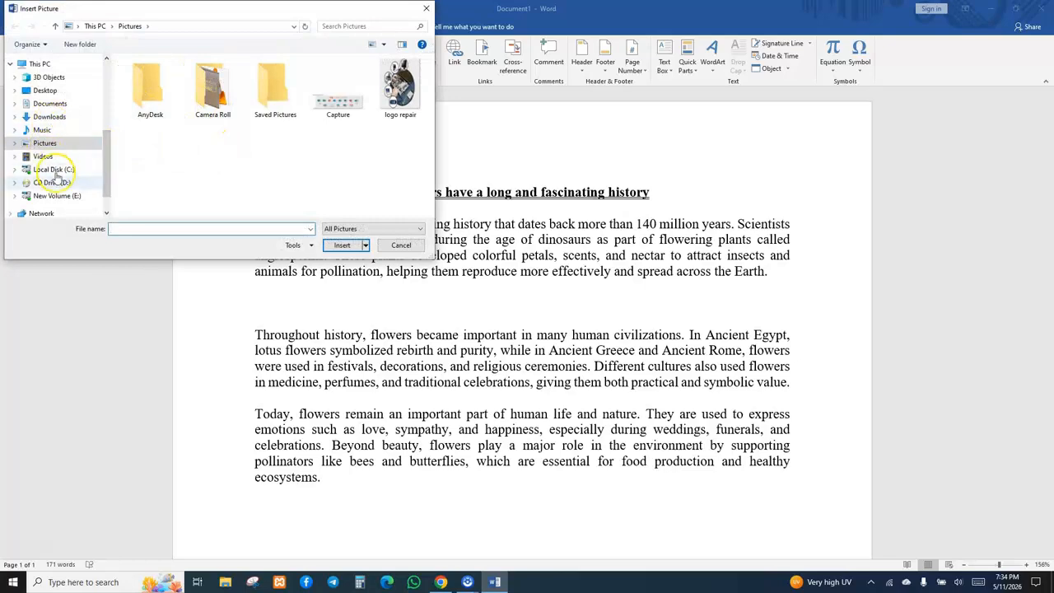
{"action": "left_click", "coordinate": [42, 90]}
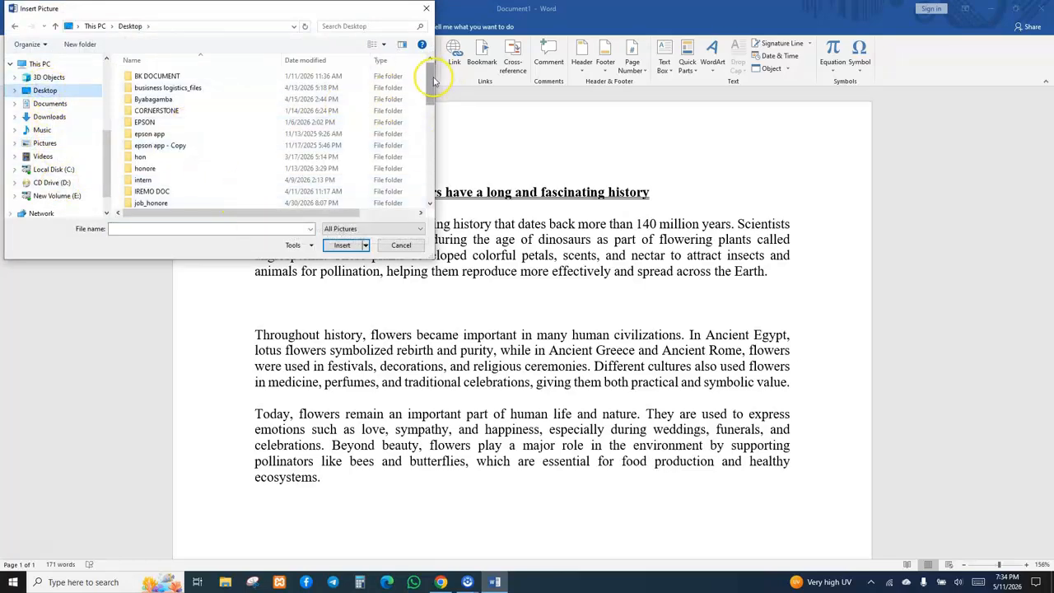
{"action": "left_click_drag", "start_coordinate": [429, 78], "coordinate": [424, 224]}
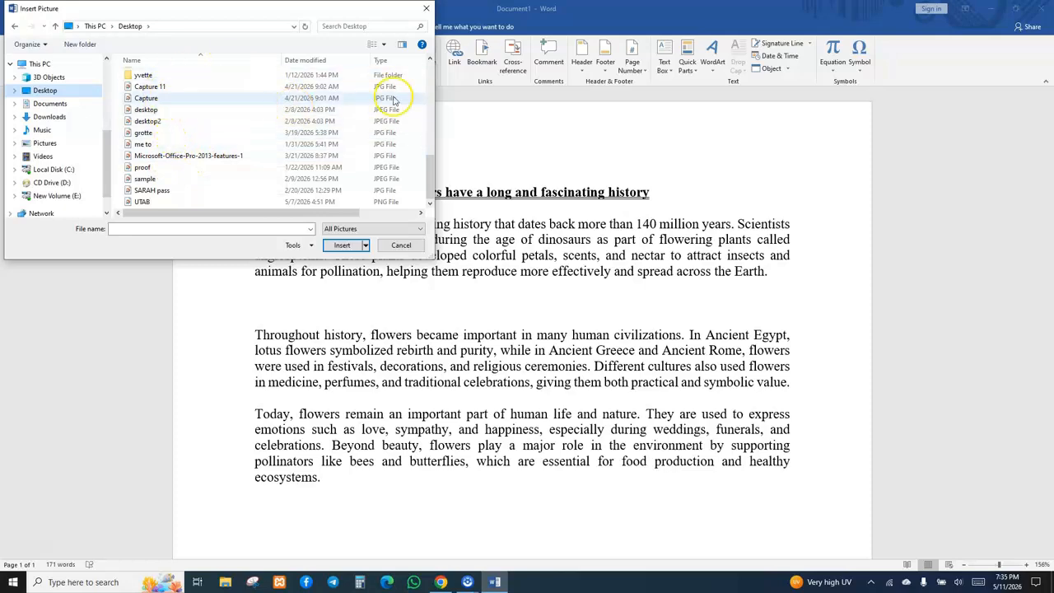
{"action": "mouse_move", "coordinate": [437, 166]}
{"action": "left_mouse_down"}
{"action": "mouse_move", "coordinate": [434, 178]}
{"action": "mouse_move", "coordinate": [425, 139]}
{"action": "mouse_move", "coordinate": [430, 179]}
{"action": "left_mouse_up"}
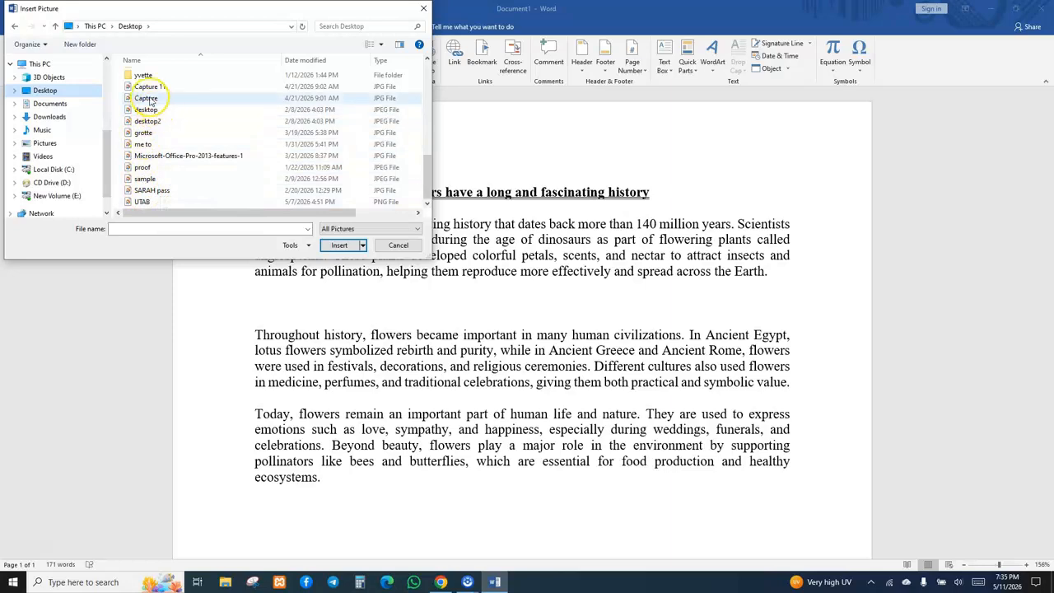
{"action": "scroll", "coordinate": [272, 136], "scroll_direction": "up", "scroll_amount": 2}
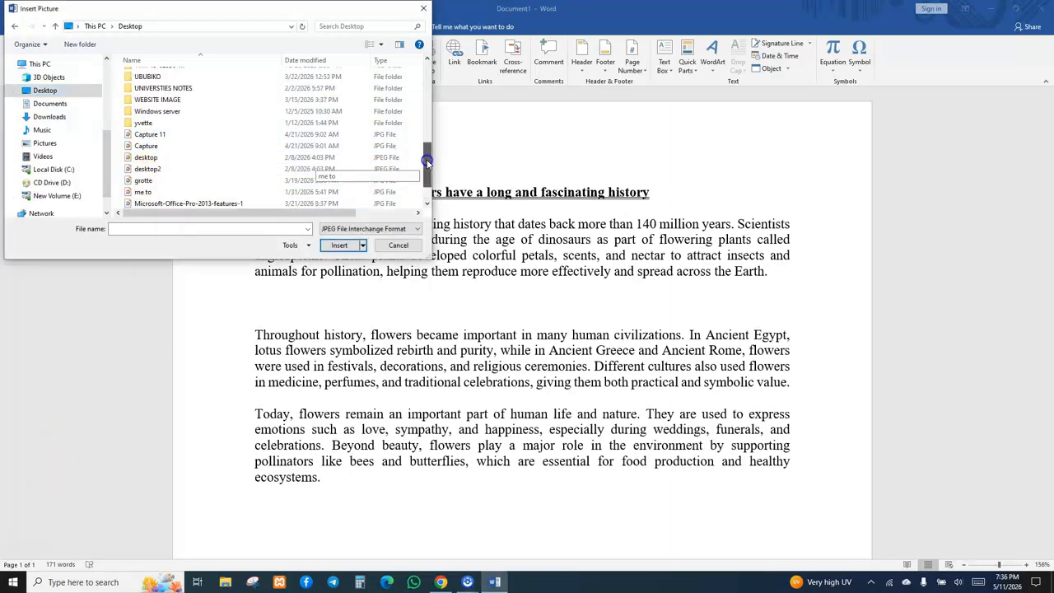
{"action": "left_click", "coordinate": [171, 138]}
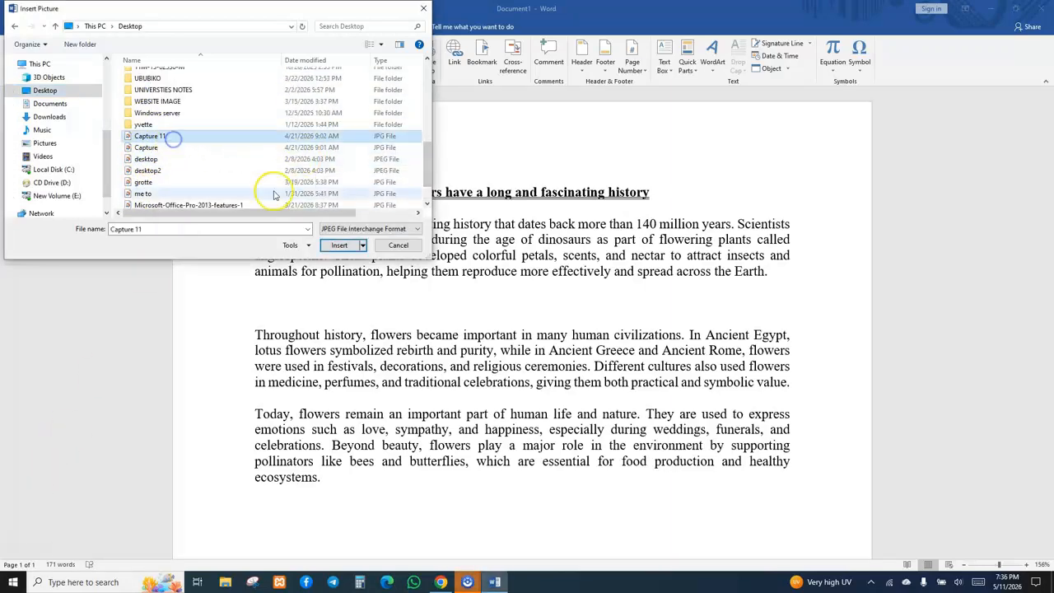
{"action": "left_click", "coordinate": [339, 245]}
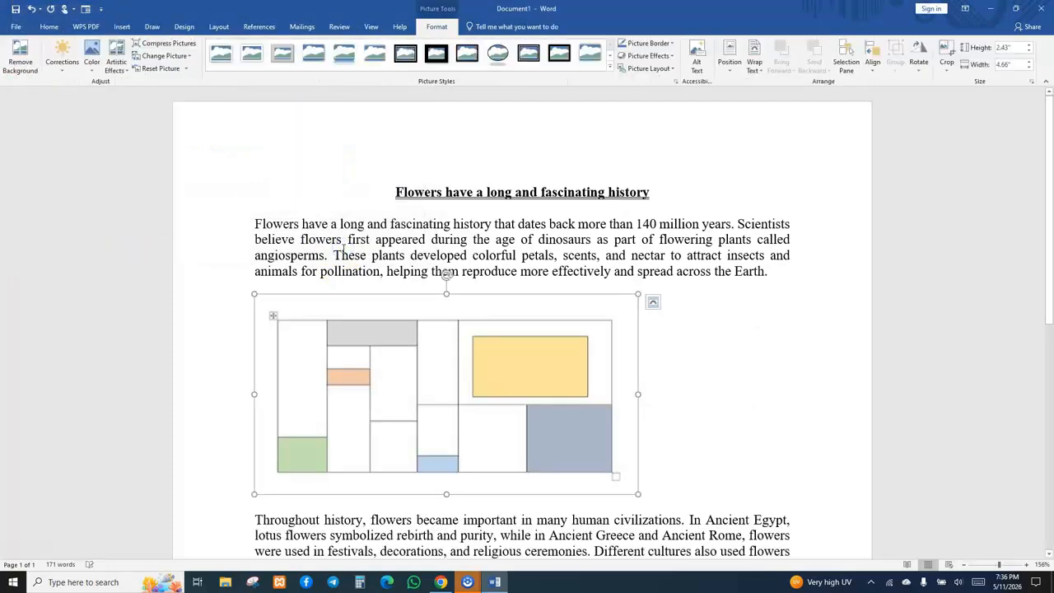
{"action": "key", "text": "Delete"}
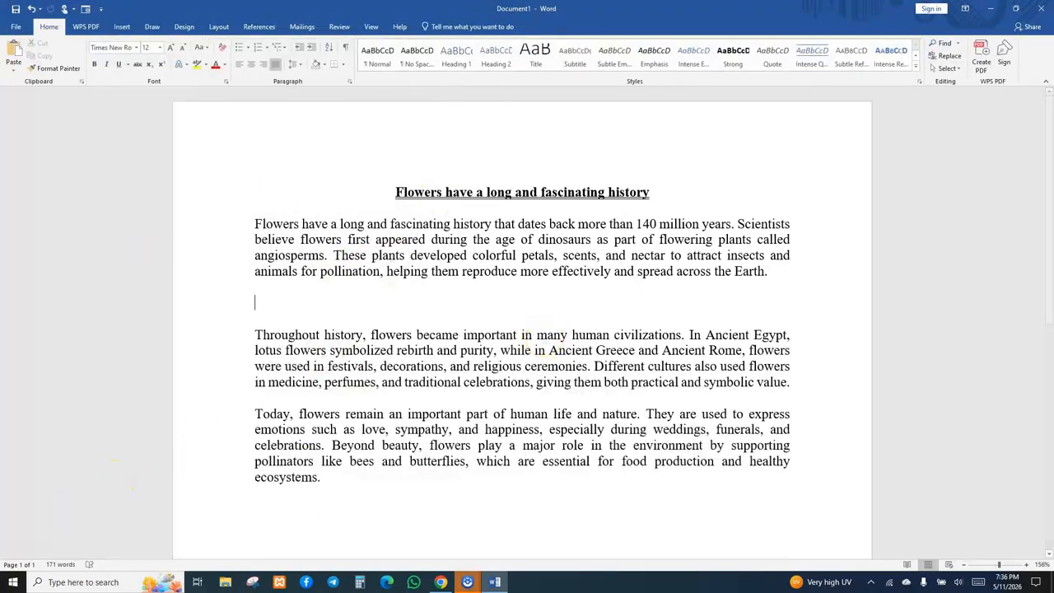
Insert the 'flowers' file from the Desktop as a picture below the first paragraph, listing all file types.
{"action": "left_click", "coordinate": [122, 27]}
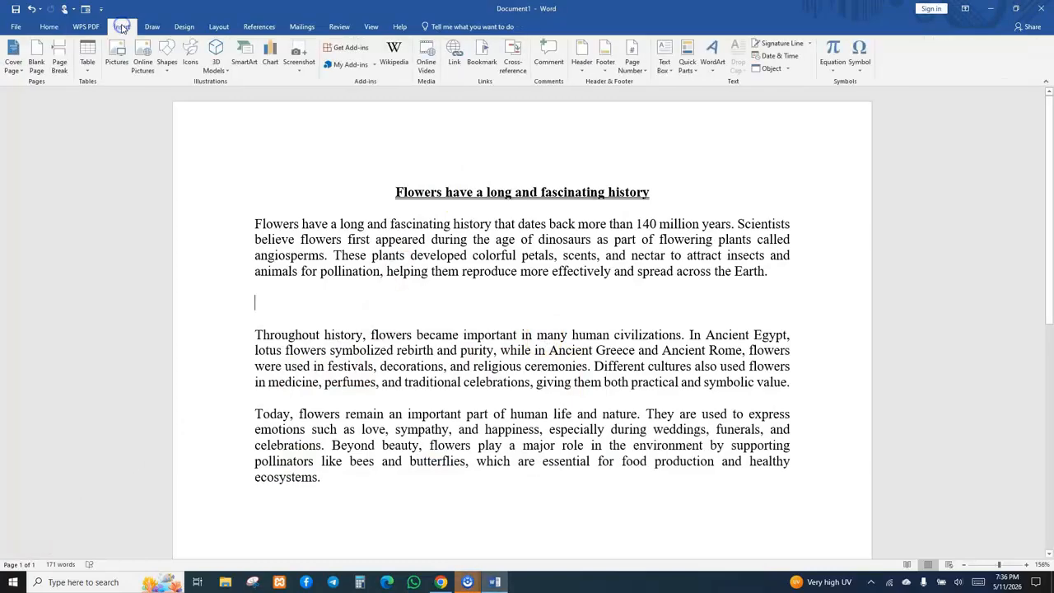
{"action": "left_click", "coordinate": [116, 66]}
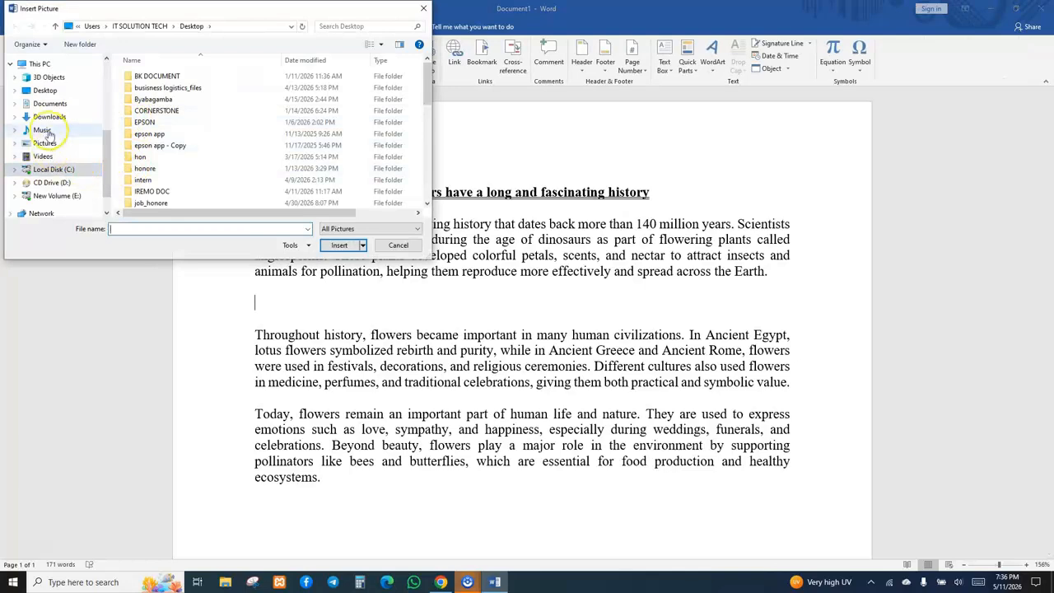
{"action": "left_click", "coordinate": [44, 91]}
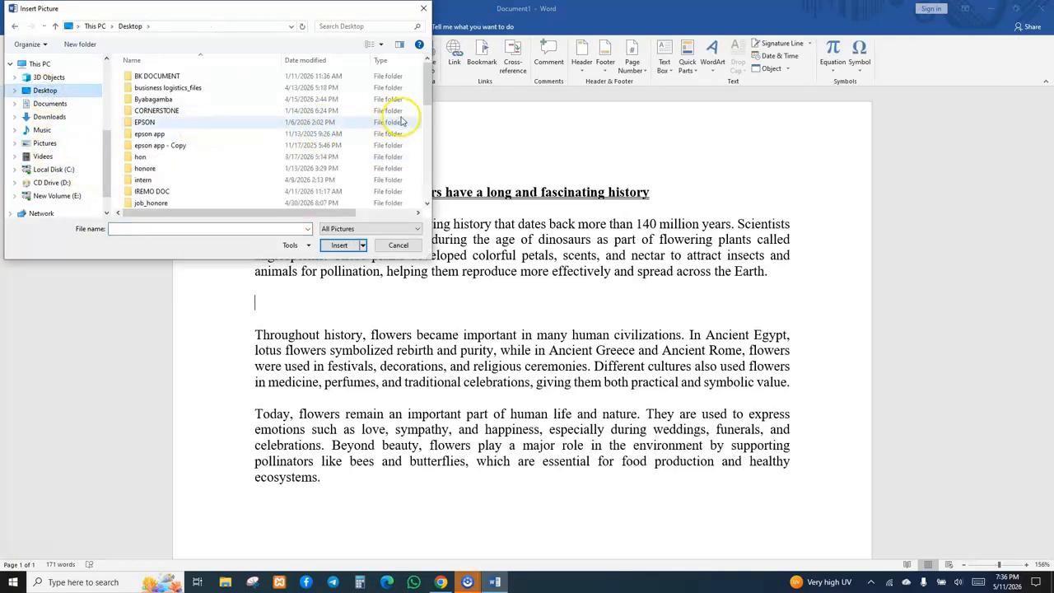
{"action": "left_click_drag", "start_coordinate": [424, 77], "coordinate": [441, 172]}
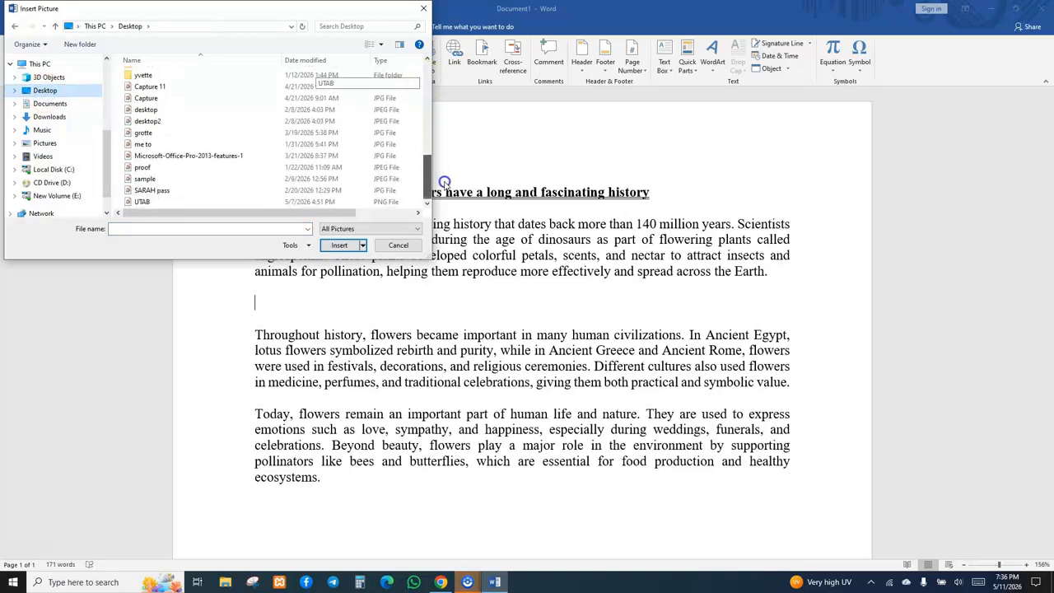
{"action": "left_click_drag", "start_coordinate": [445, 186], "coordinate": [448, 159]}
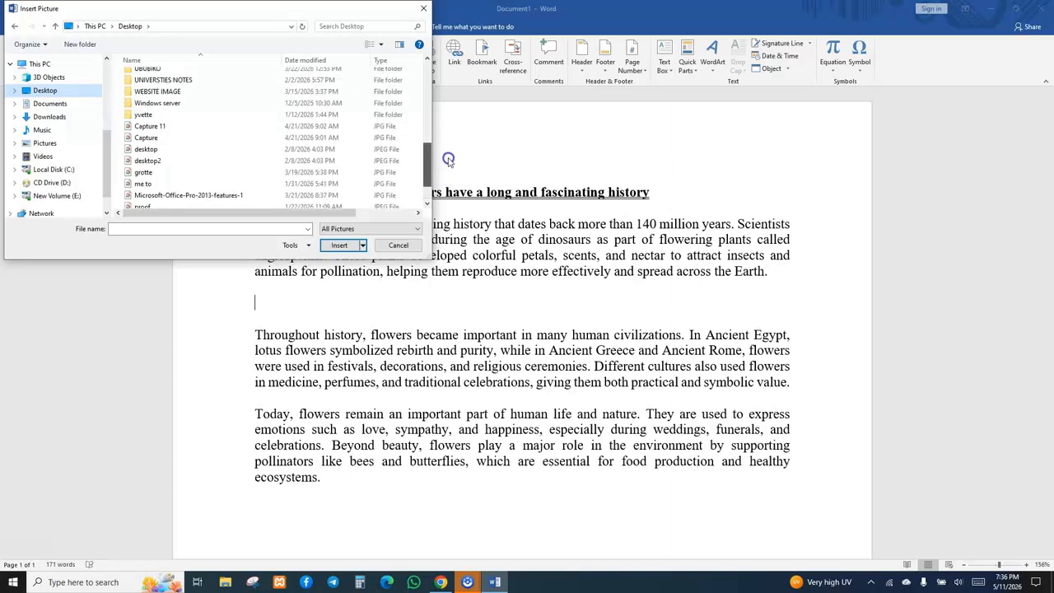
{"action": "left_click", "coordinate": [417, 230]}
{"action": "left_click", "coordinate": [416, 230]}
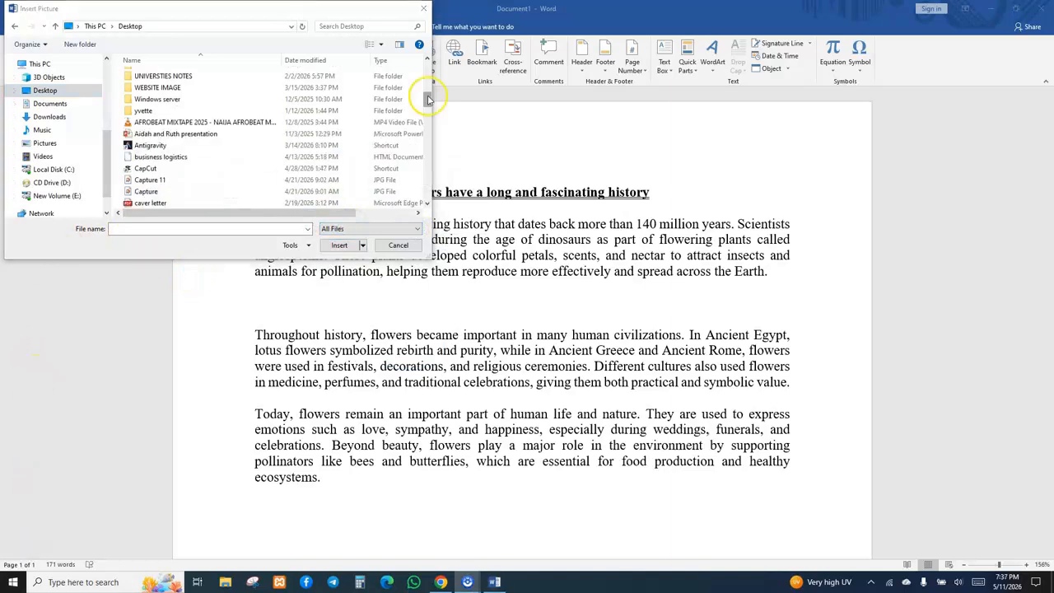
{"action": "left_click_drag", "start_coordinate": [428, 96], "coordinate": [436, 145]}
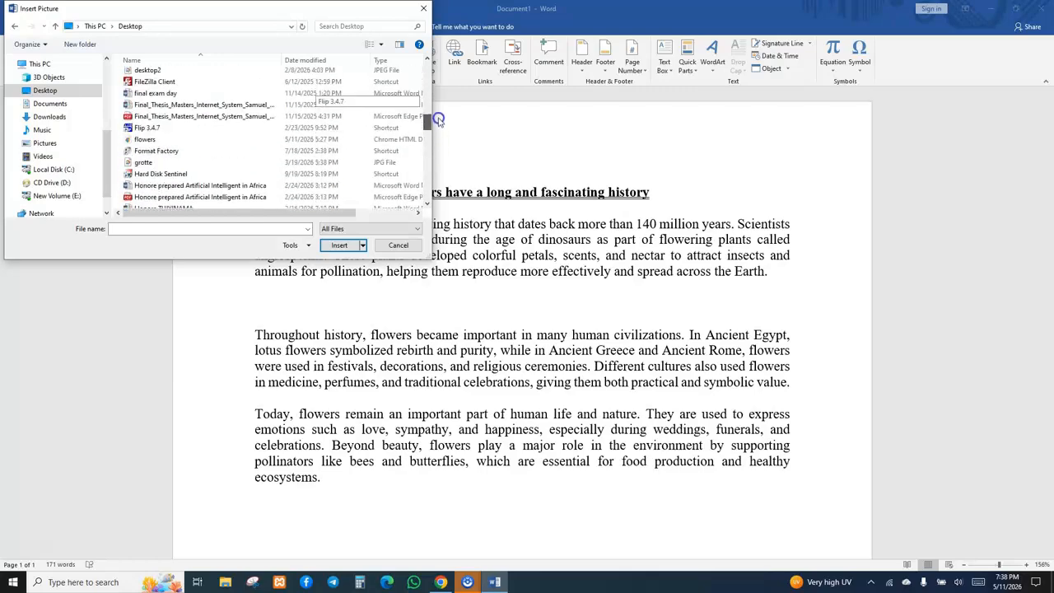
{"action": "mouse_move", "coordinate": [438, 119]}
{"action": "left_mouse_down"}
{"action": "mouse_move", "coordinate": [438, 98]}
{"action": "mouse_move", "coordinate": [428, 118]}
{"action": "left_mouse_up"}
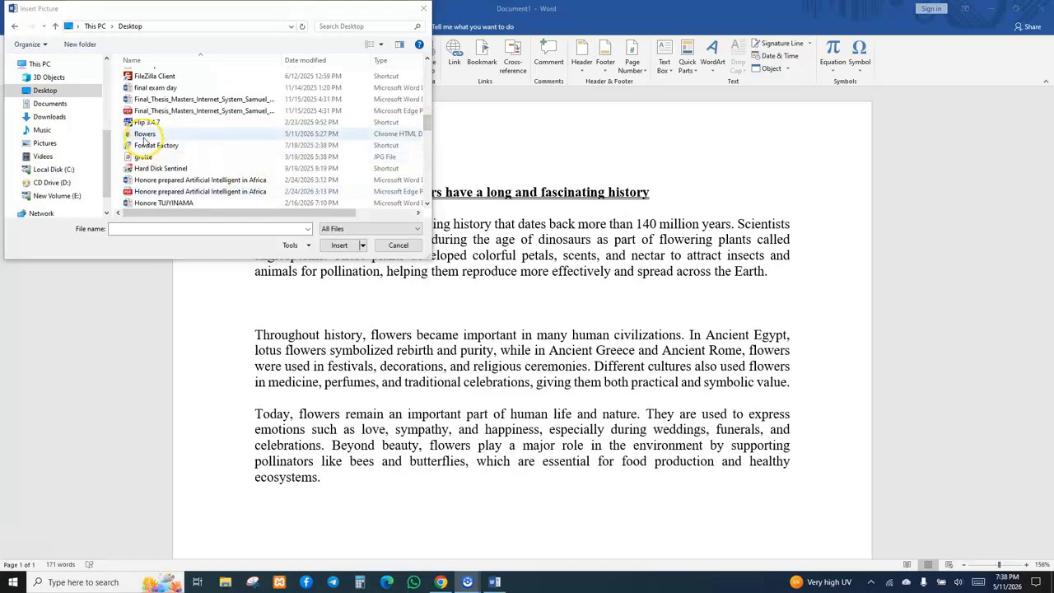
{"action": "left_click", "coordinate": [143, 135]}
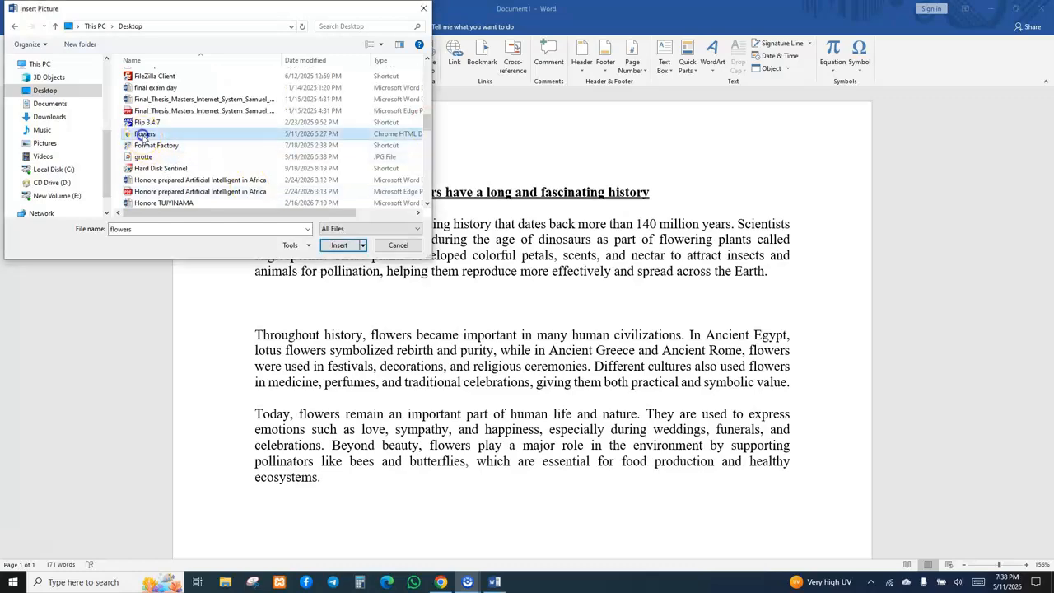
{"action": "left_click", "coordinate": [338, 247]}
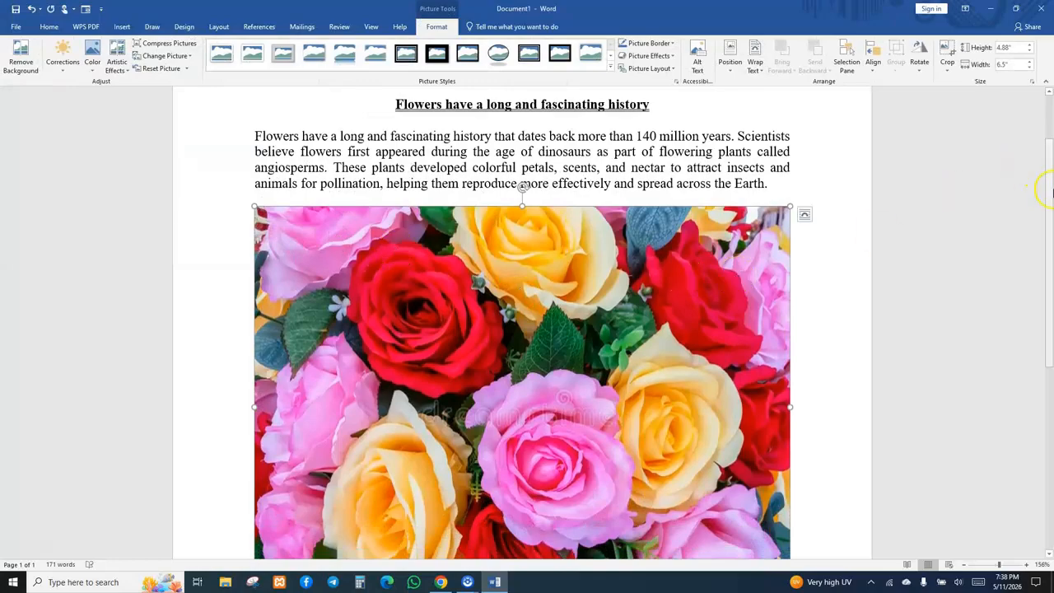
Shrink the flower picture to about 2.73" wide and 2.29" tall.
{"action": "left_click_drag", "start_coordinate": [1050, 191], "coordinate": [1028, 211]}
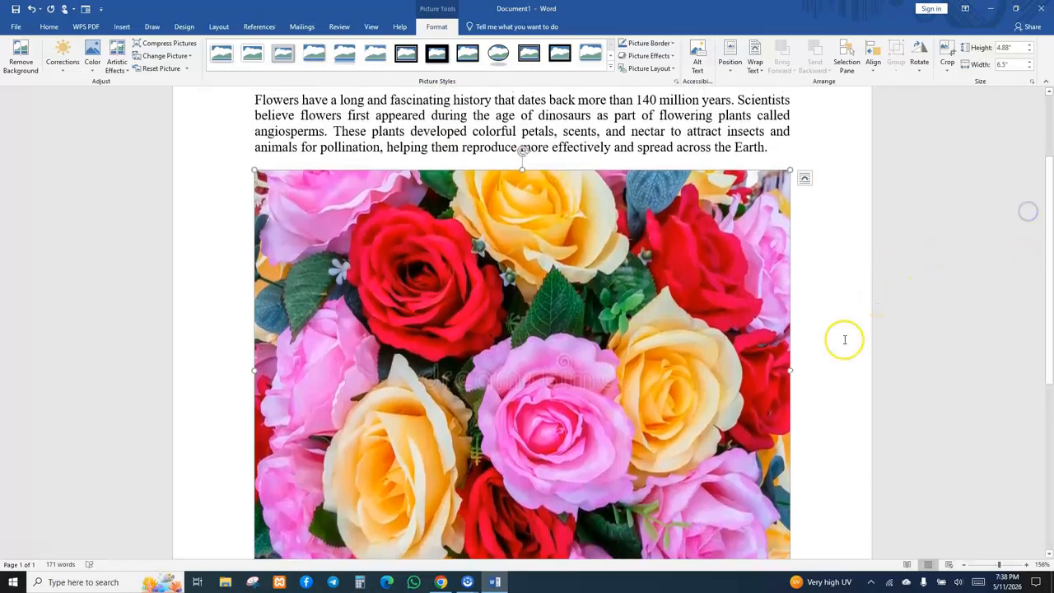
{"action": "left_click_drag", "start_coordinate": [791, 369], "coordinate": [480, 369]}
{"action": "left_click_drag", "start_coordinate": [366, 167], "coordinate": [368, 383]}
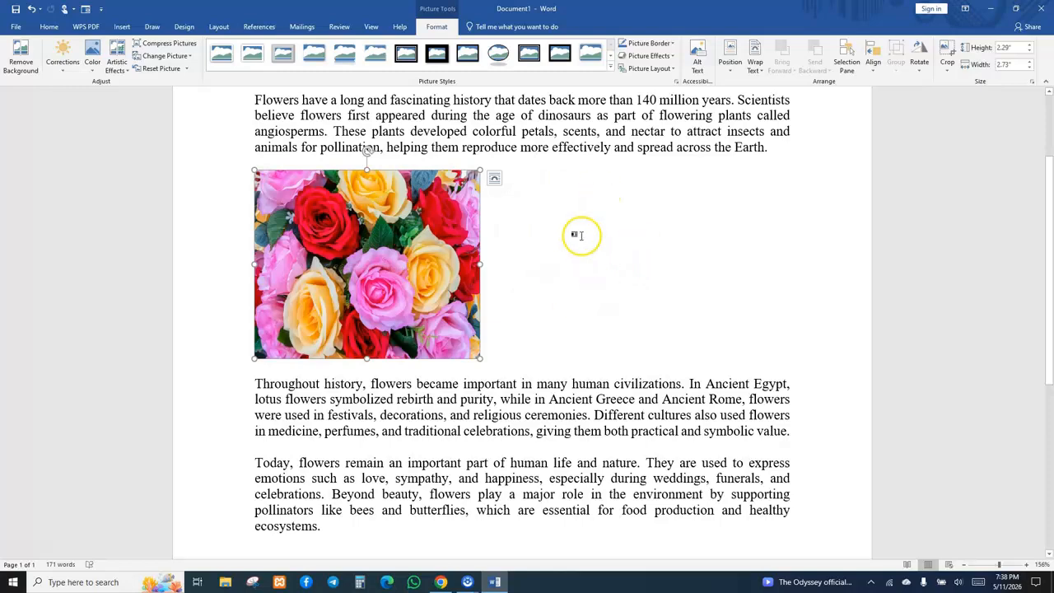
Set the flower picture's text wrapping to Square so the second paragraph flows beside it.
{"action": "left_click", "coordinate": [495, 179]}
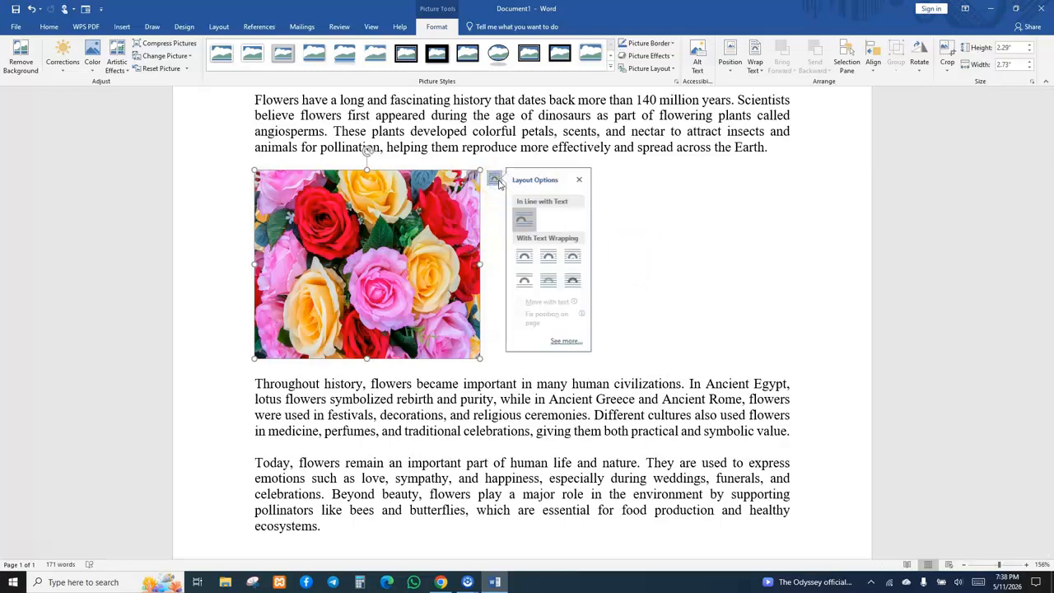
{"action": "left_click", "coordinate": [534, 256]}
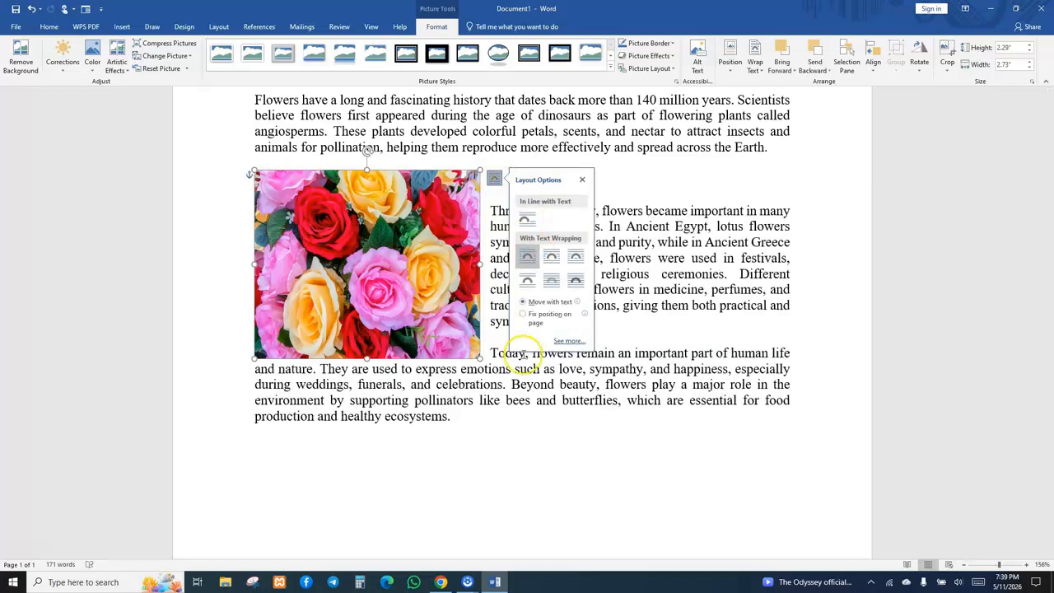
{"action": "left_click", "coordinate": [669, 290]}
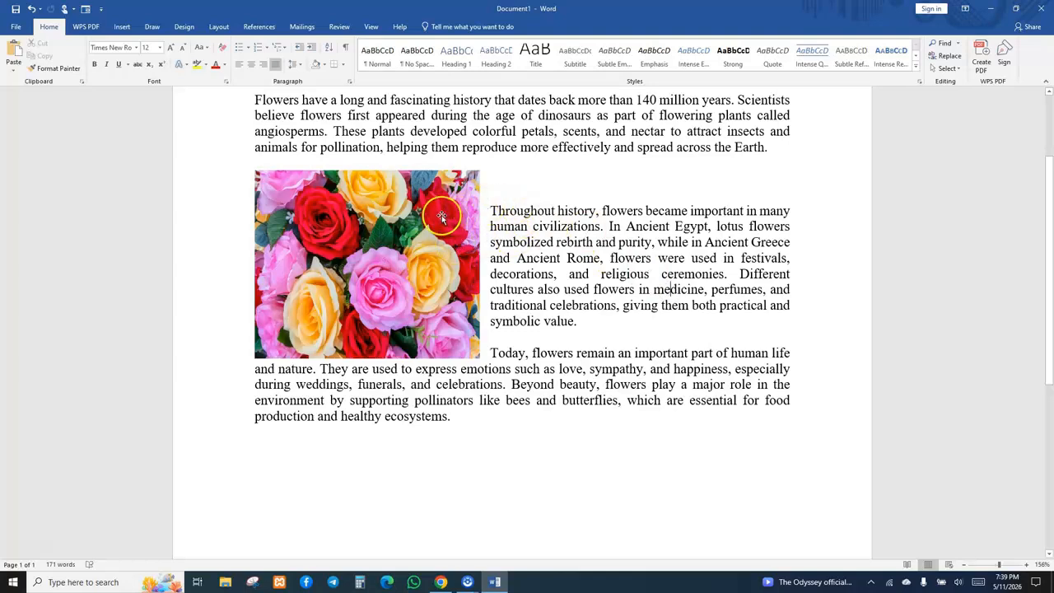
Try the other text wrapping options on the picture and return to Square wrapping.
{"action": "left_click", "coordinate": [474, 176]}
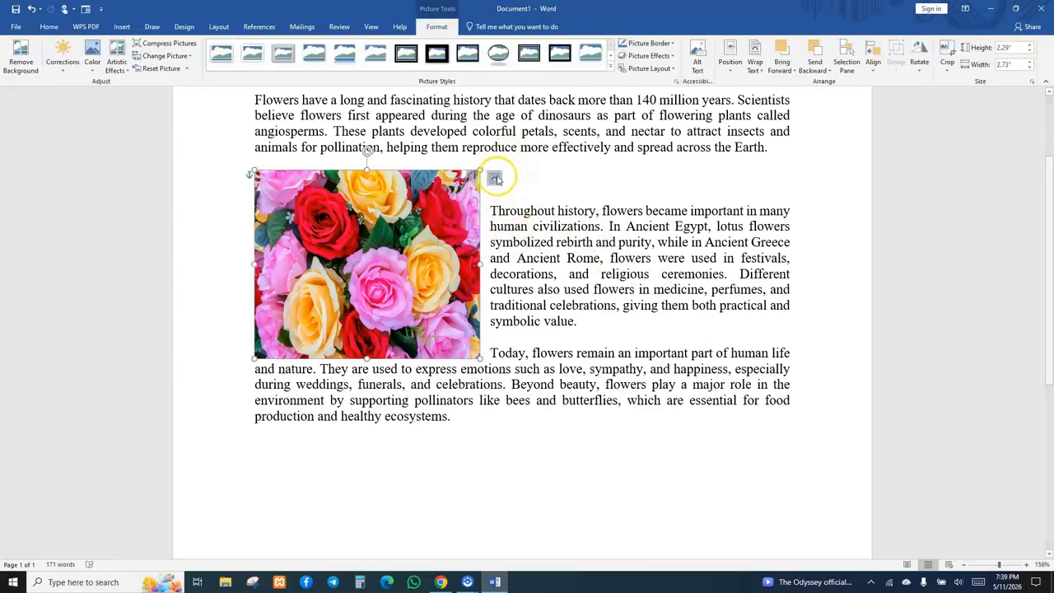
{"action": "left_click", "coordinate": [494, 179]}
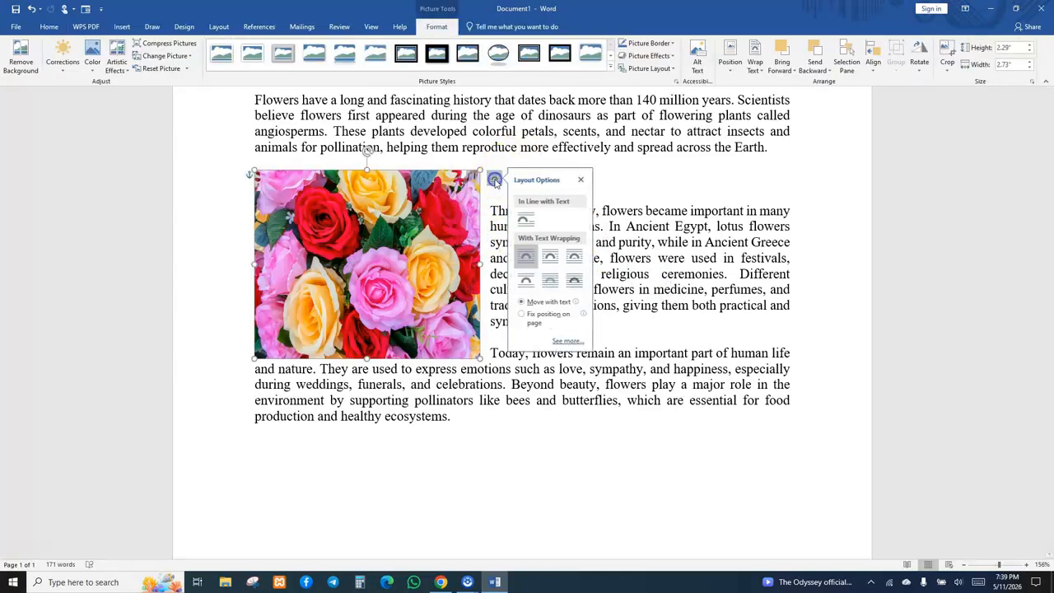
{"action": "left_click", "coordinate": [556, 259]}
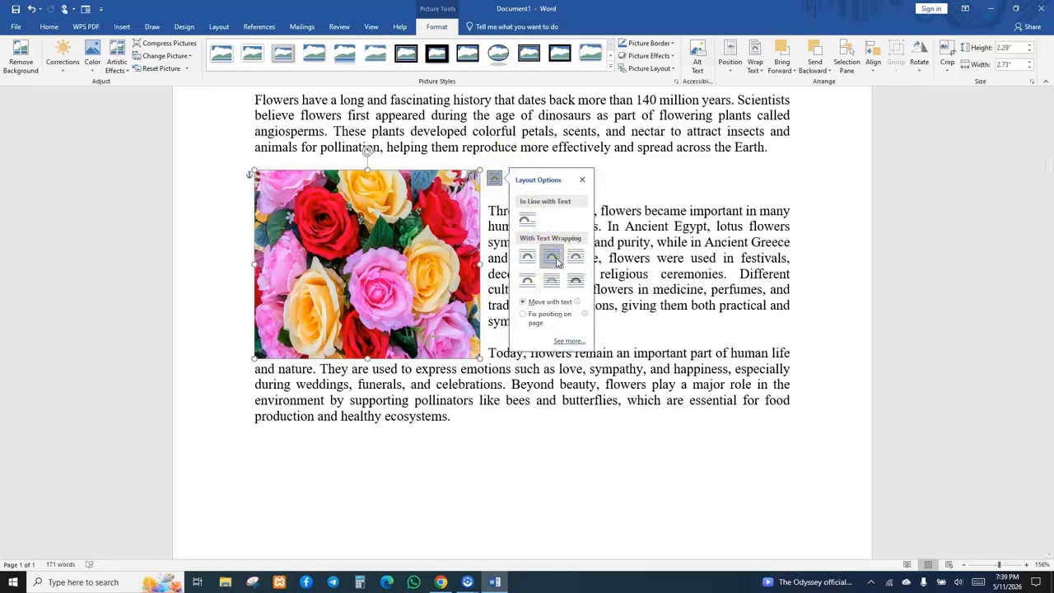
{"action": "left_click", "coordinate": [575, 258]}
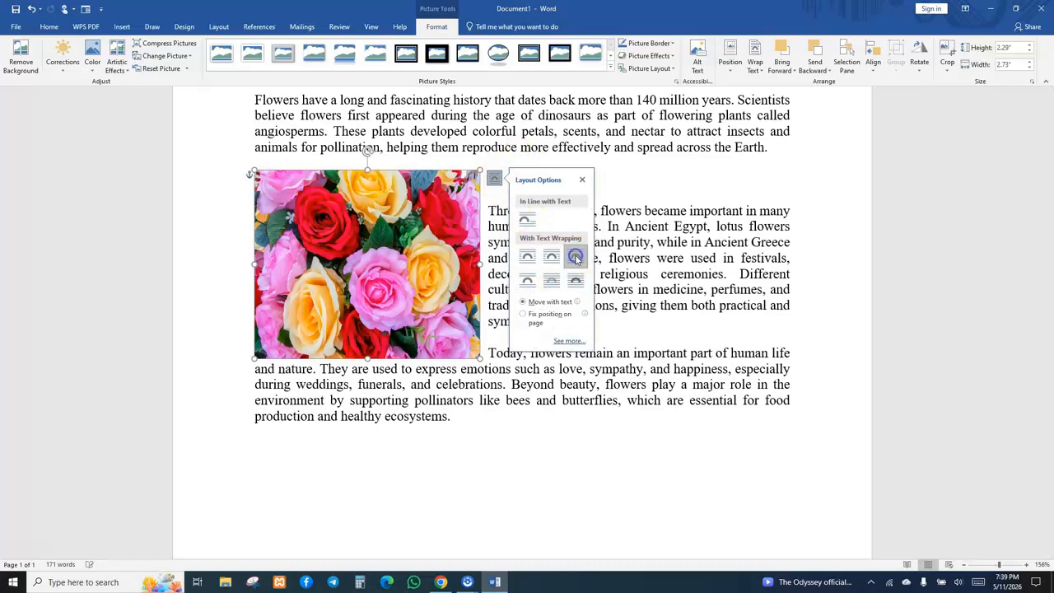
{"action": "left_click", "coordinate": [529, 277]}
{"action": "left_click", "coordinate": [552, 280]}
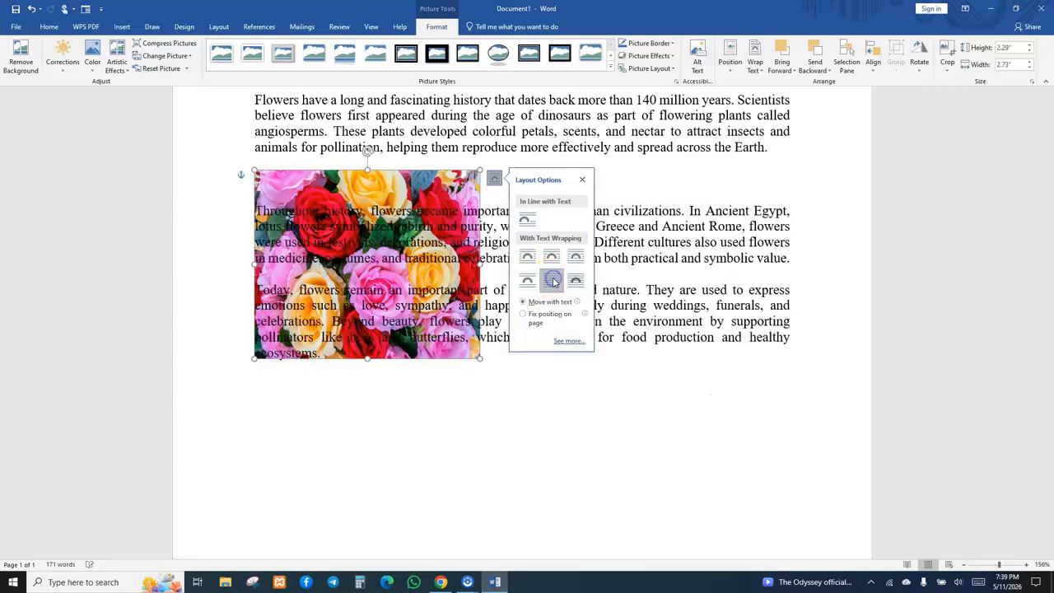
{"action": "left_click", "coordinate": [574, 280]}
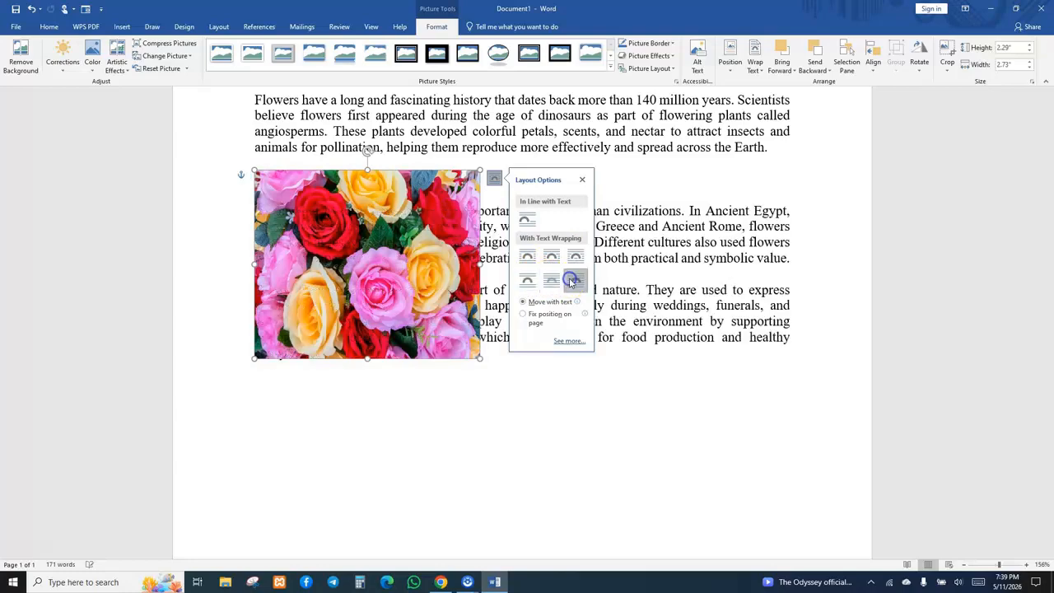
{"action": "left_click", "coordinate": [574, 261]}
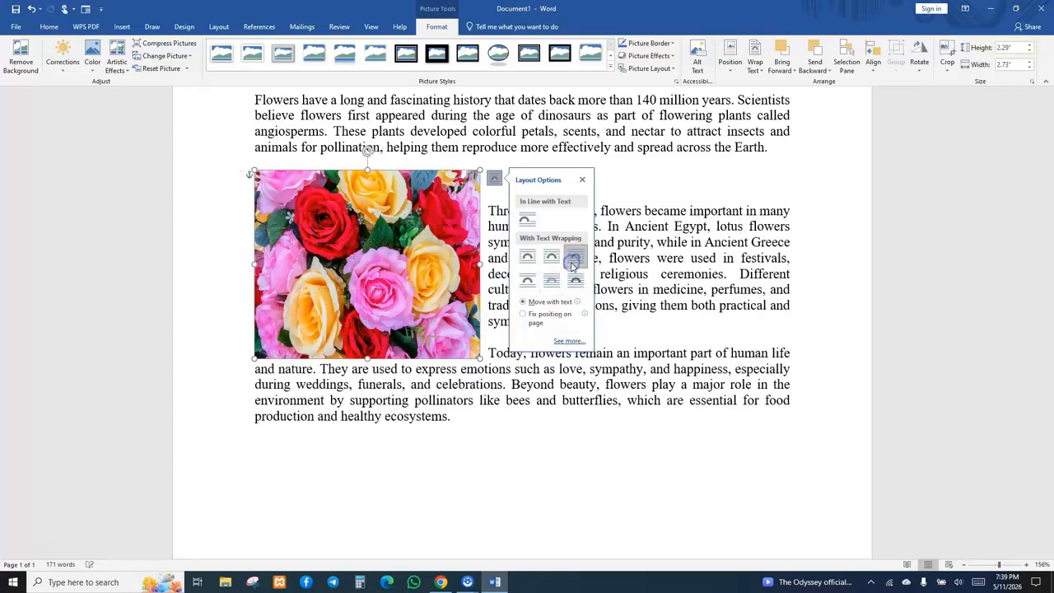
{"action": "left_click", "coordinate": [553, 258]}
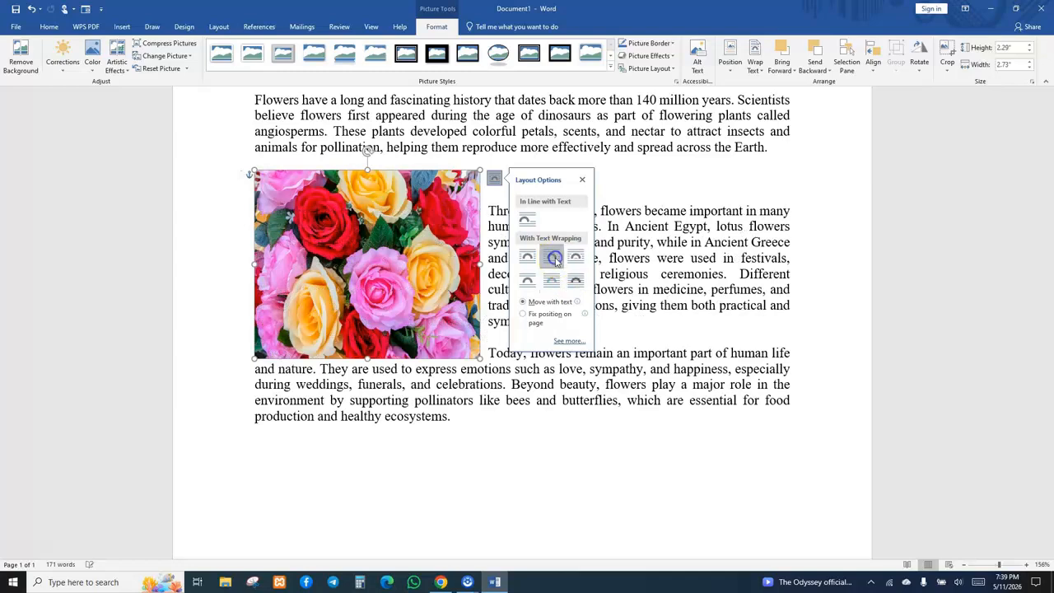
{"action": "left_click", "coordinate": [527, 257]}
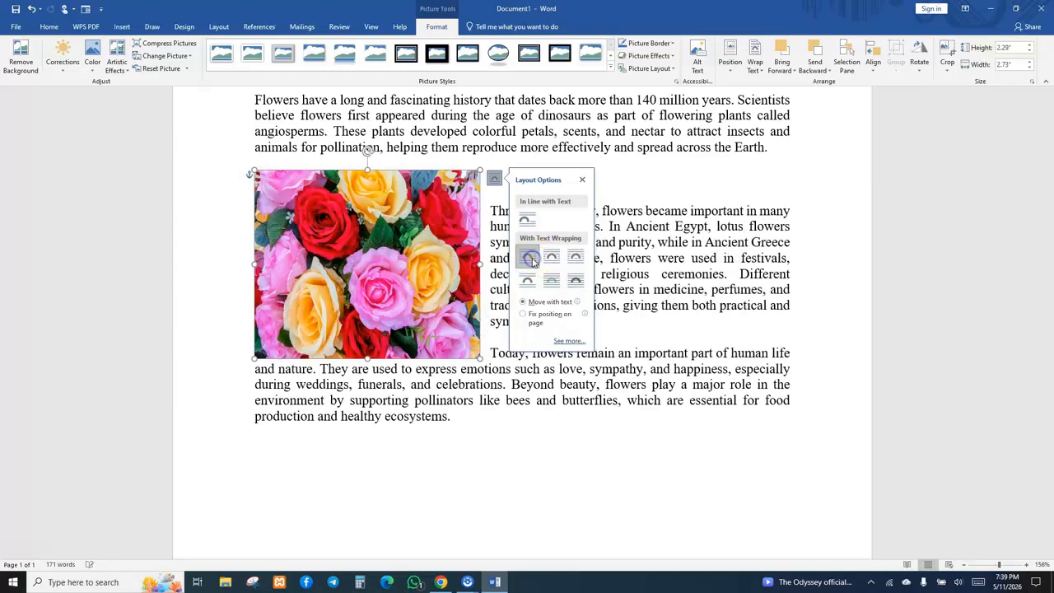
{"action": "left_click", "coordinate": [581, 182]}
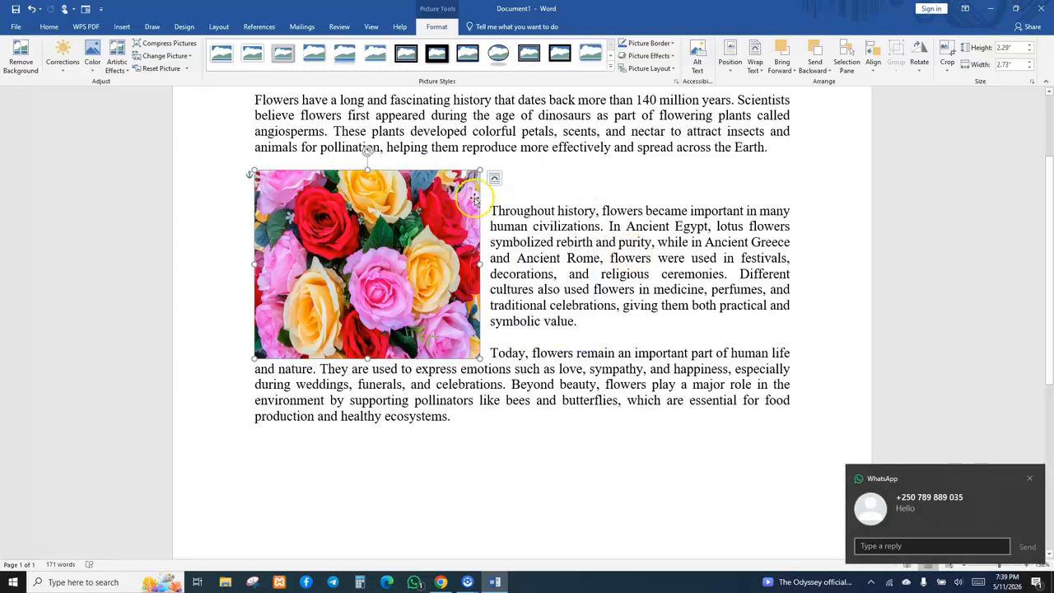
Resize the picture from its top and right edges to about 1.89" tall and narrower.
{"action": "left_click_drag", "start_coordinate": [367, 170], "coordinate": [368, 202]}
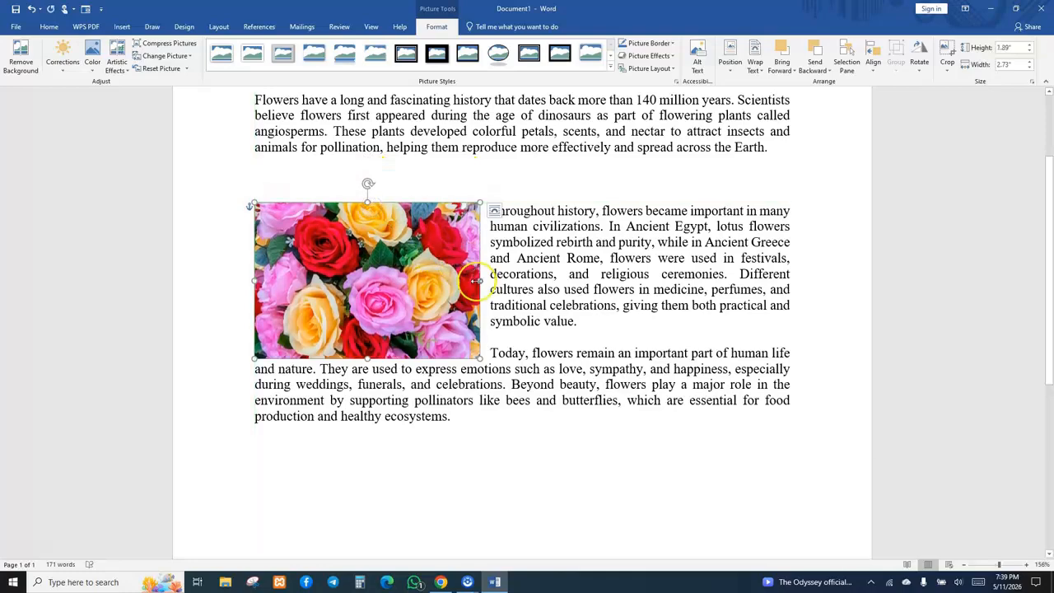
{"action": "left_click_drag", "start_coordinate": [480, 280], "coordinate": [434, 280]}
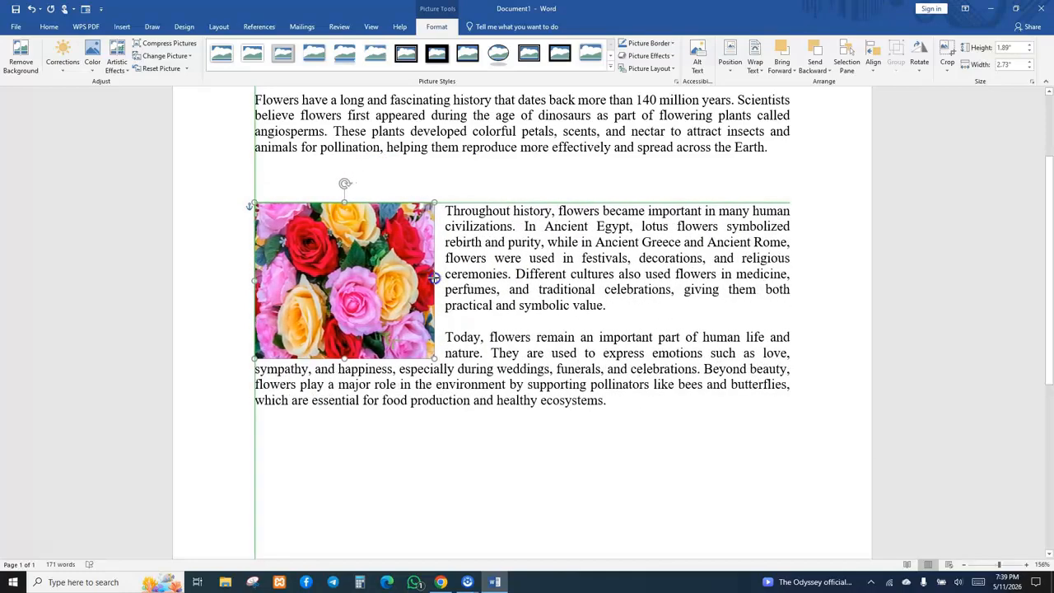
Shorten the flower picture from its top edge to about 1.60" tall and delete the empty line above the second paragraph.
{"action": "left_click_drag", "start_coordinate": [343, 204], "coordinate": [344, 220]}
{"action": "left_click", "coordinate": [273, 194]}
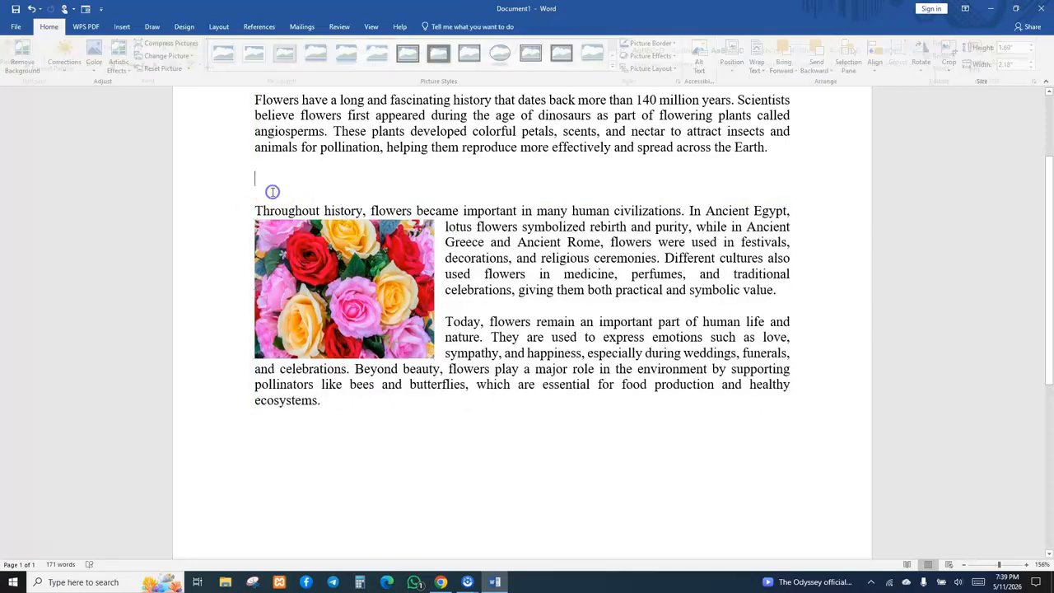
{"action": "key", "text": "BackSpace"}
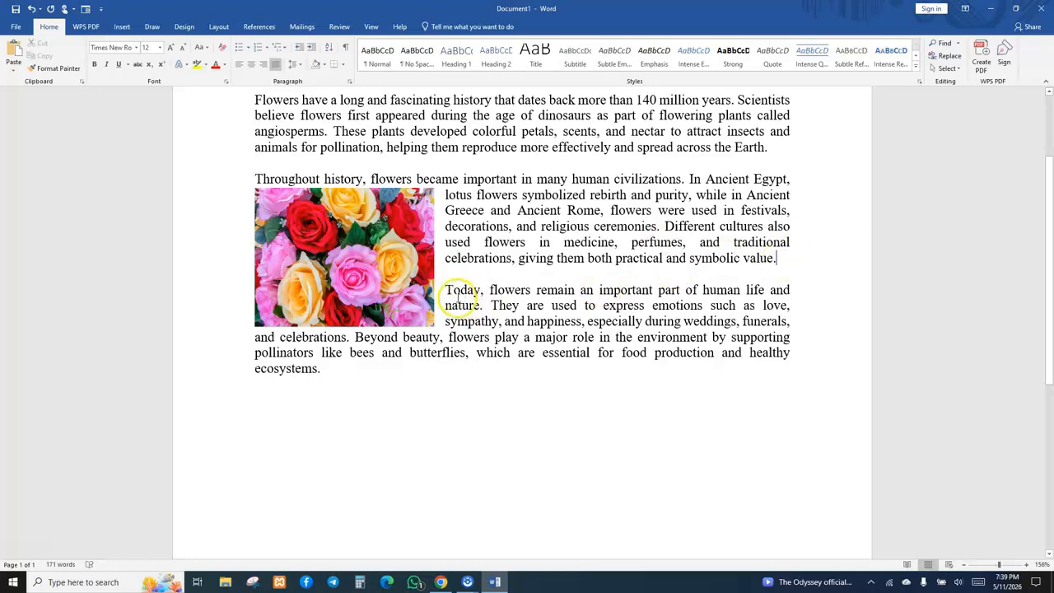
Widen the flower picture from its right edge and move it up level with the second paragraph's first line.
{"action": "left_click", "coordinate": [424, 276]}
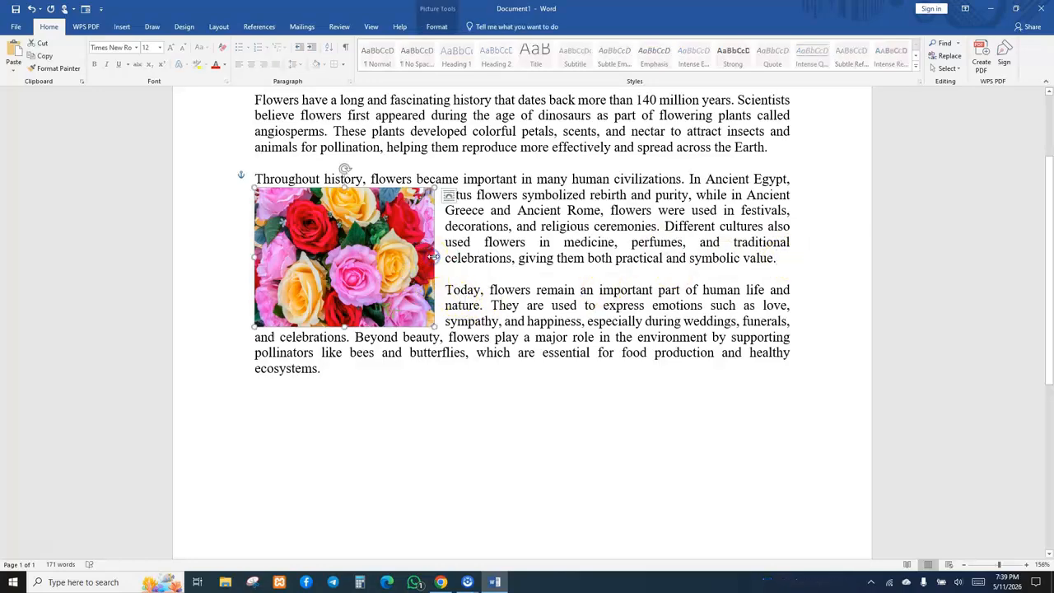
{"action": "left_click_drag", "start_coordinate": [434, 257], "coordinate": [548, 255]}
{"action": "left_click", "coordinate": [401, 187]}
{"action": "left_click_drag", "start_coordinate": [401, 188], "coordinate": [402, 173]}
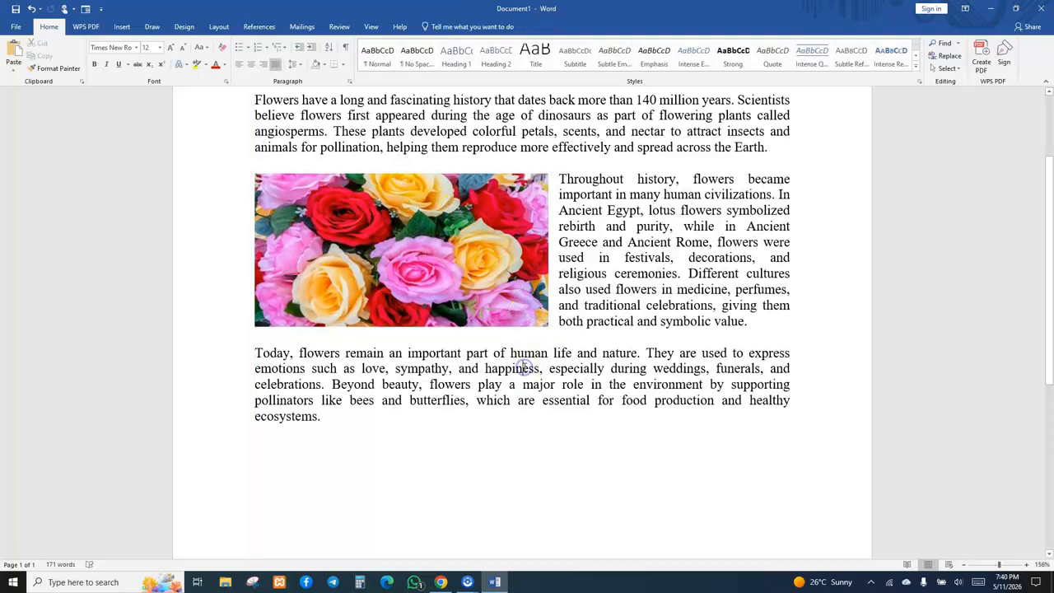
Insert the flowers file from the Desktop as a second picture at the end of the essay, showing all file types.
{"action": "double_click", "coordinate": [524, 368]}
{"action": "scroll", "coordinate": [1049, 307], "scroll_direction": "down", "scroll_amount": 1}
{"action": "left_click_drag", "start_coordinate": [1052, 307], "coordinate": [1052, 240]}
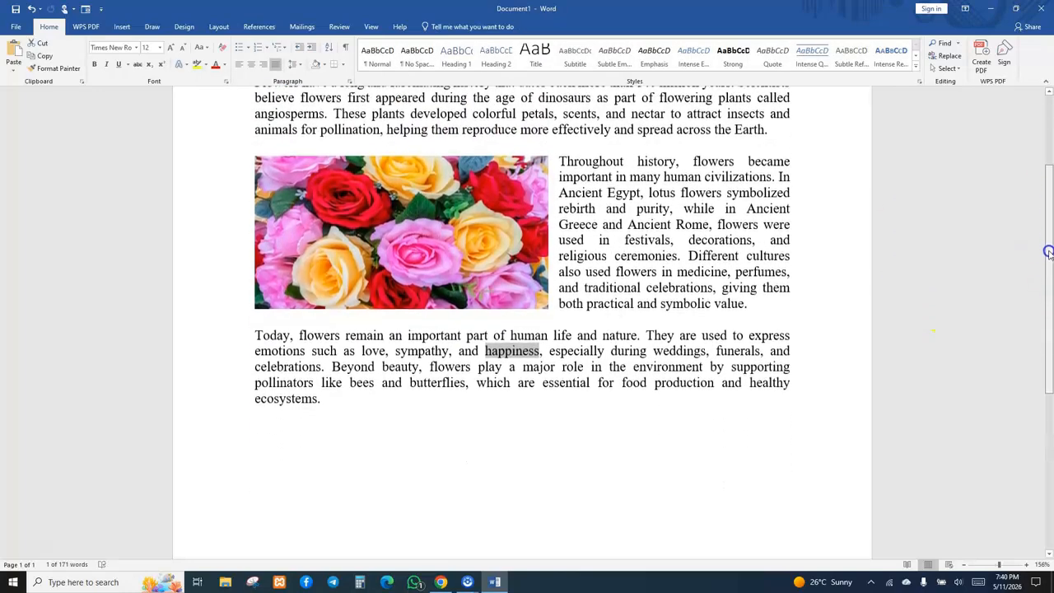
{"action": "left_click", "coordinate": [451, 419]}
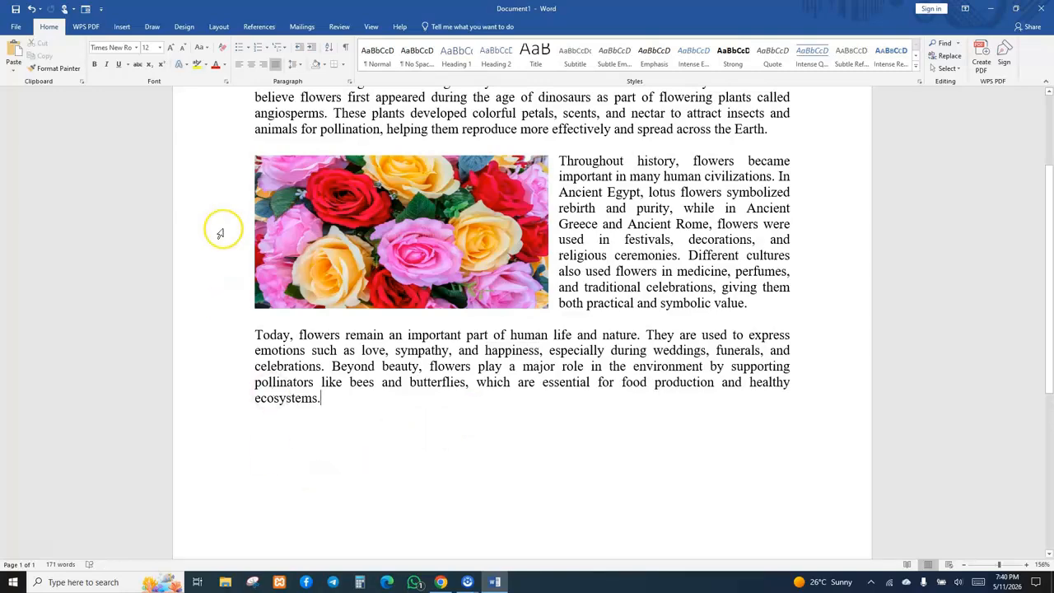
{"action": "left_click", "coordinate": [121, 26]}
{"action": "left_click", "coordinate": [122, 73]}
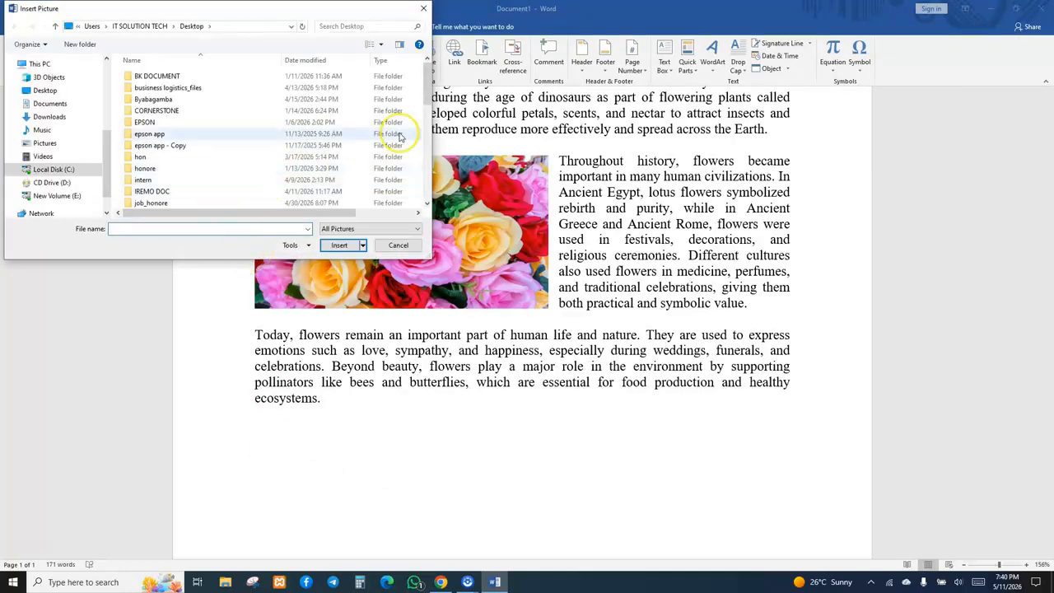
{"action": "left_click", "coordinate": [47, 91]}
{"action": "left_click_drag", "start_coordinate": [428, 92], "coordinate": [448, 181]}
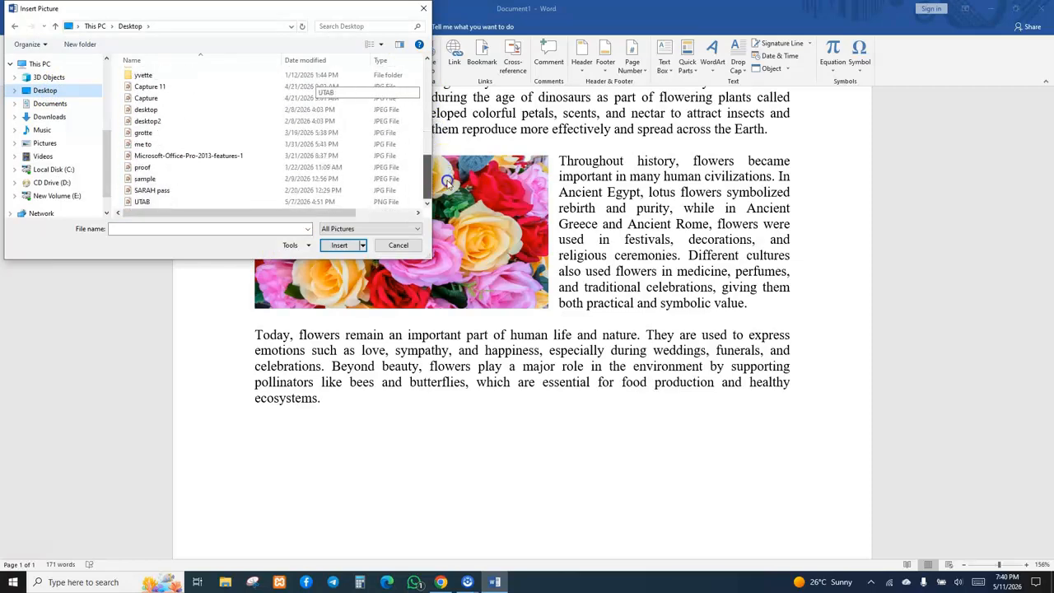
{"action": "left_click", "coordinate": [377, 228]}
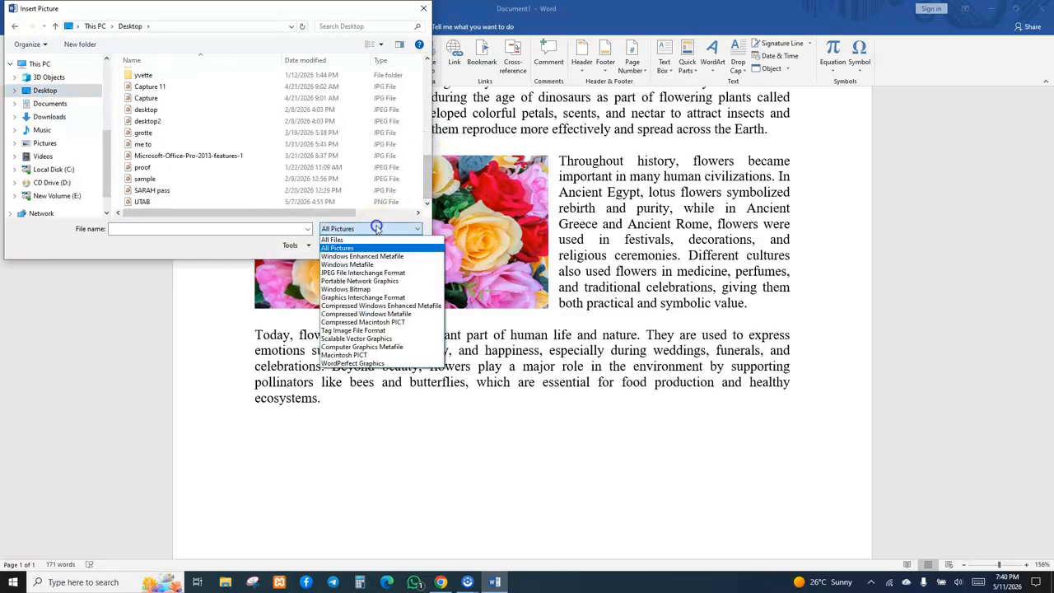
{"action": "left_click", "coordinate": [349, 241]}
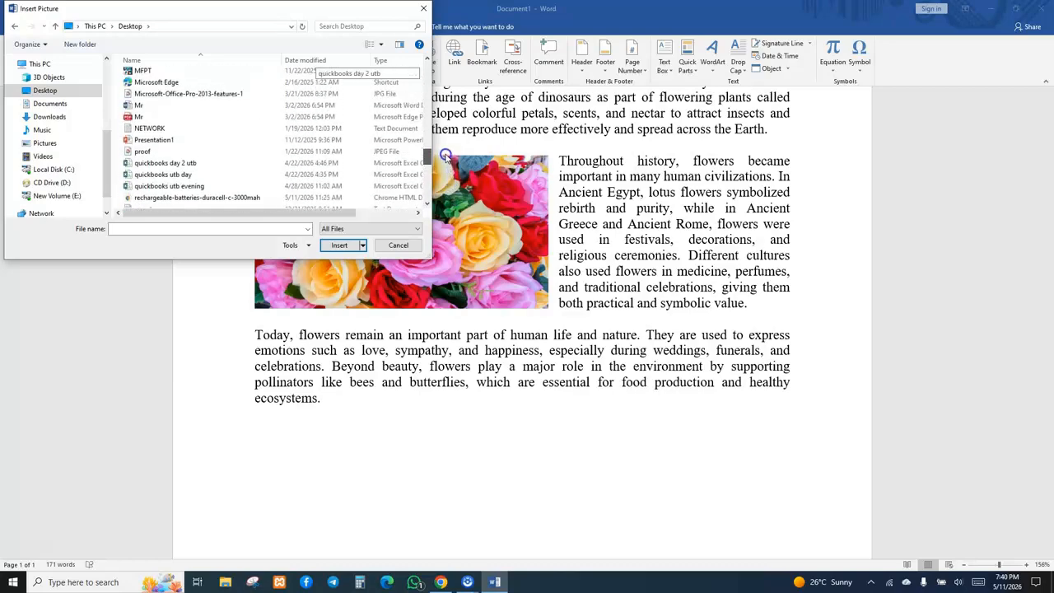
{"action": "left_click_drag", "start_coordinate": [445, 149], "coordinate": [444, 115]}
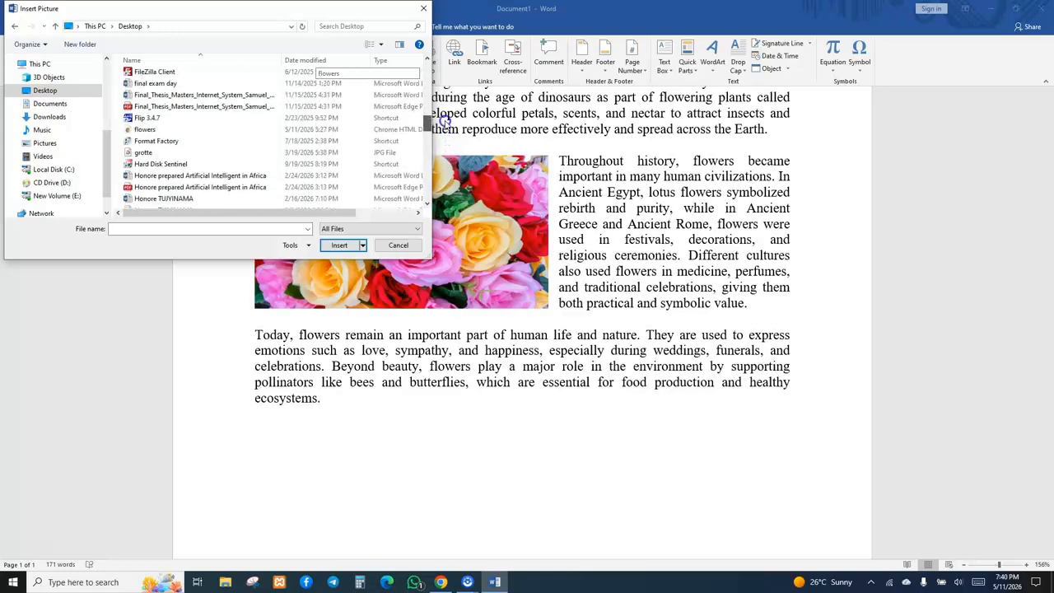
{"action": "left_click", "coordinate": [157, 135]}
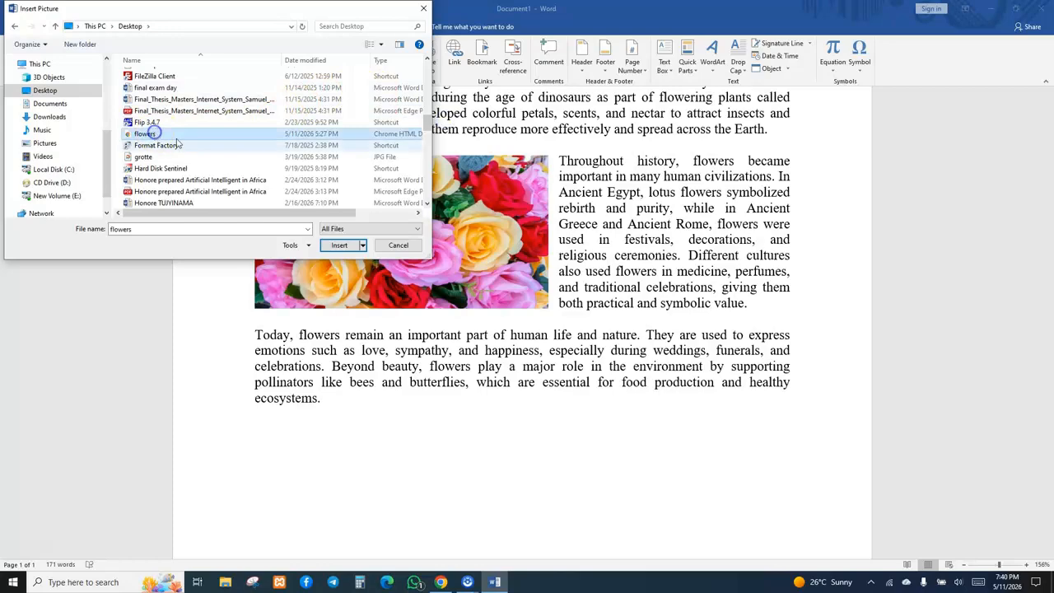
{"action": "left_click", "coordinate": [336, 246]}
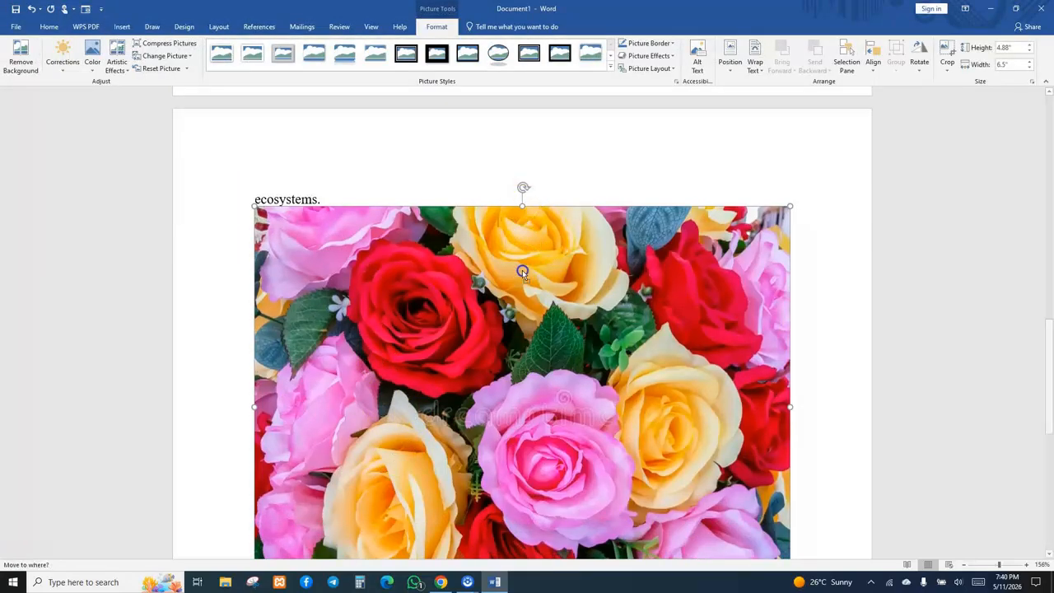
Resize the second picture from its edges to about 1.08" tall and 2.35" wide.
{"action": "left_click", "coordinate": [518, 200]}
{"action": "left_click_drag", "start_coordinate": [524, 212], "coordinate": [517, 432]}
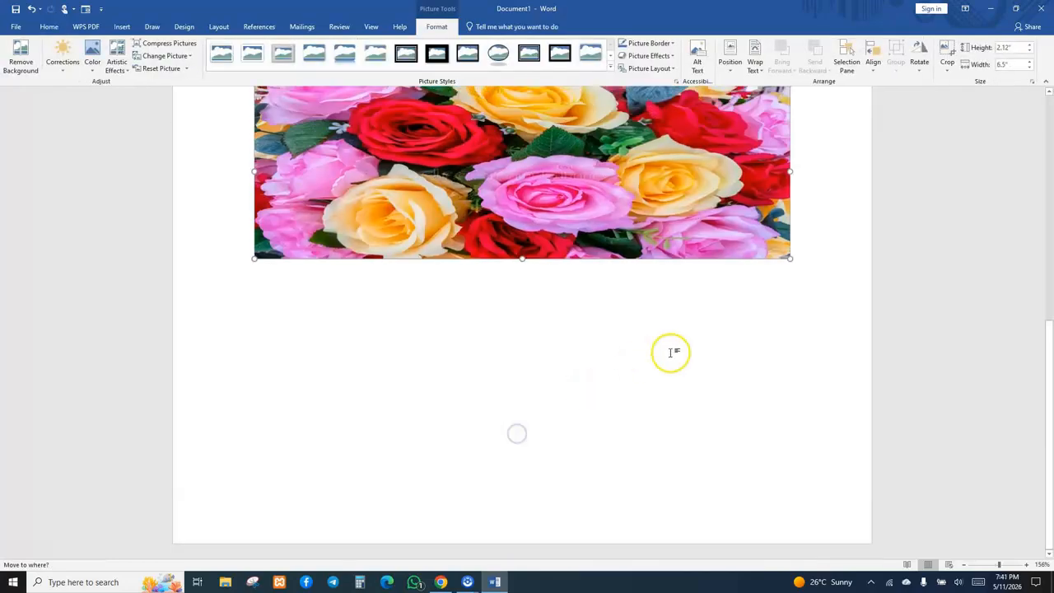
{"action": "left_click_drag", "start_coordinate": [791, 172], "coordinate": [601, 167]}
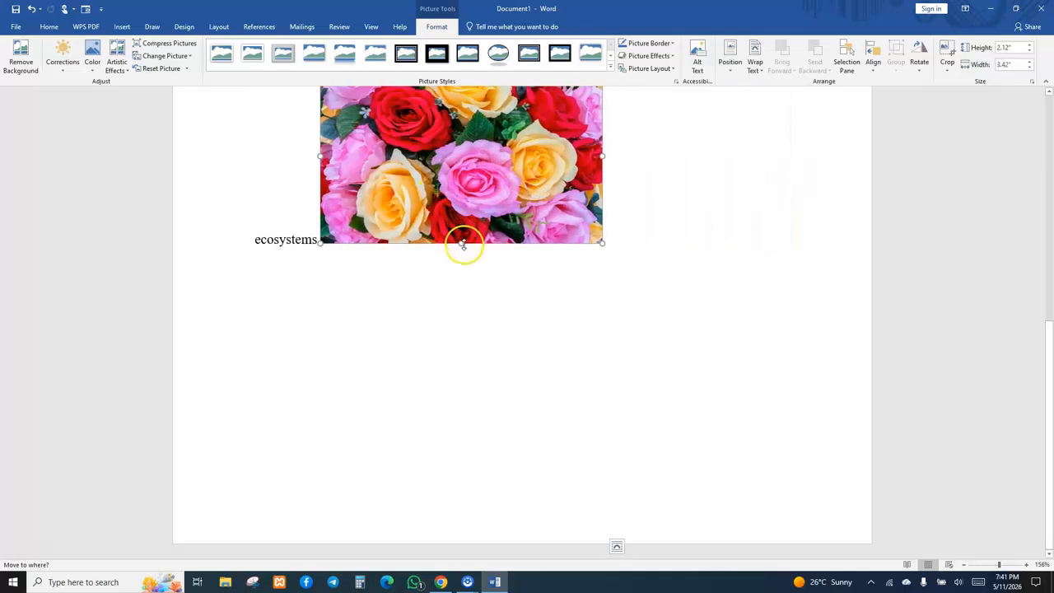
{"action": "left_click_drag", "start_coordinate": [462, 244], "coordinate": [457, 156]}
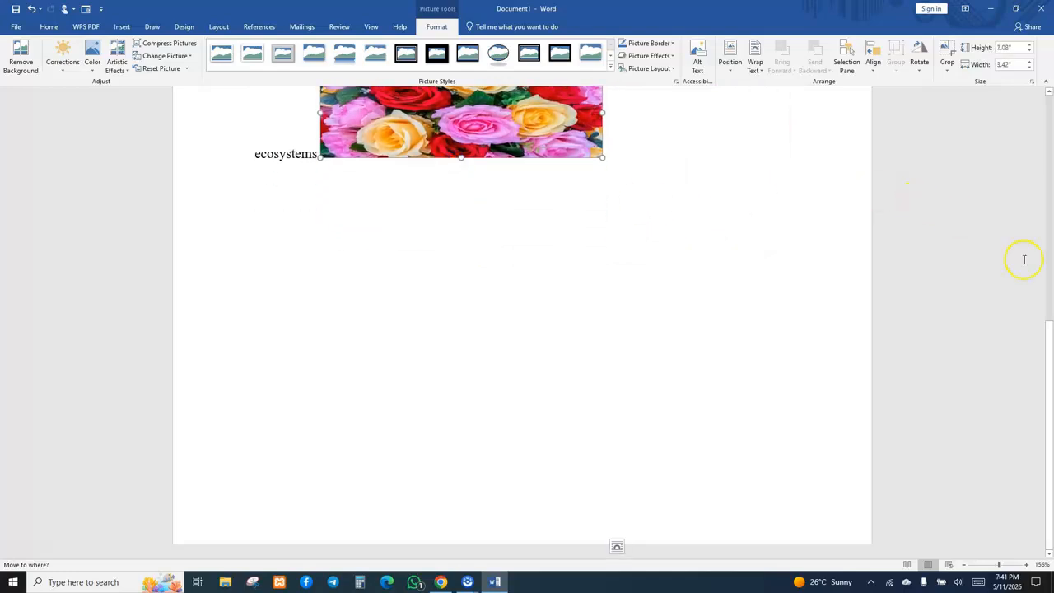
{"action": "scroll", "coordinate": [1040, 260], "scroll_direction": "up", "scroll_amount": 3}
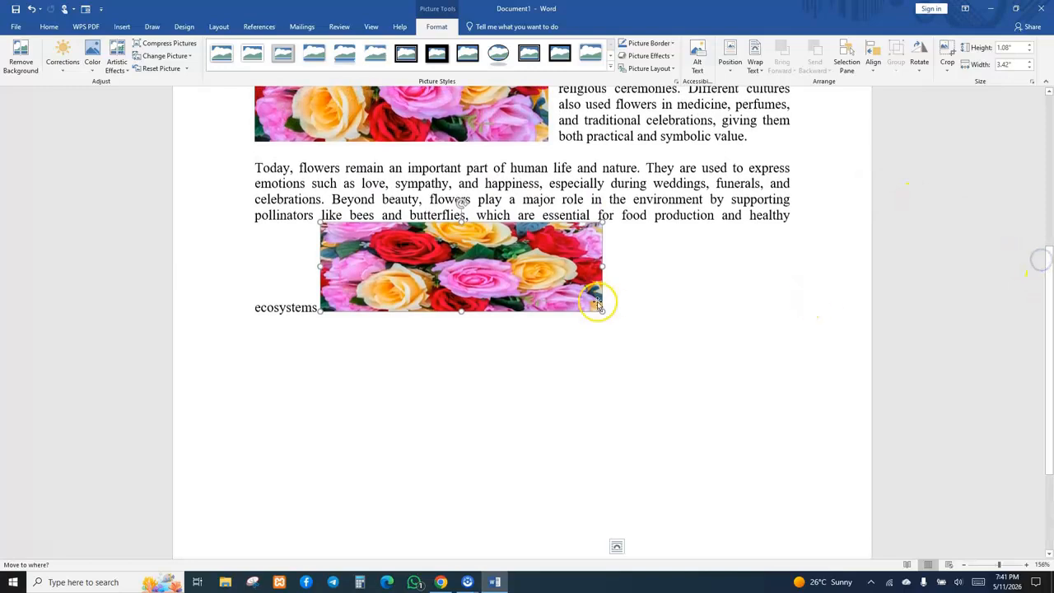
{"action": "left_click_drag", "start_coordinate": [602, 266], "coordinate": [514, 278]}
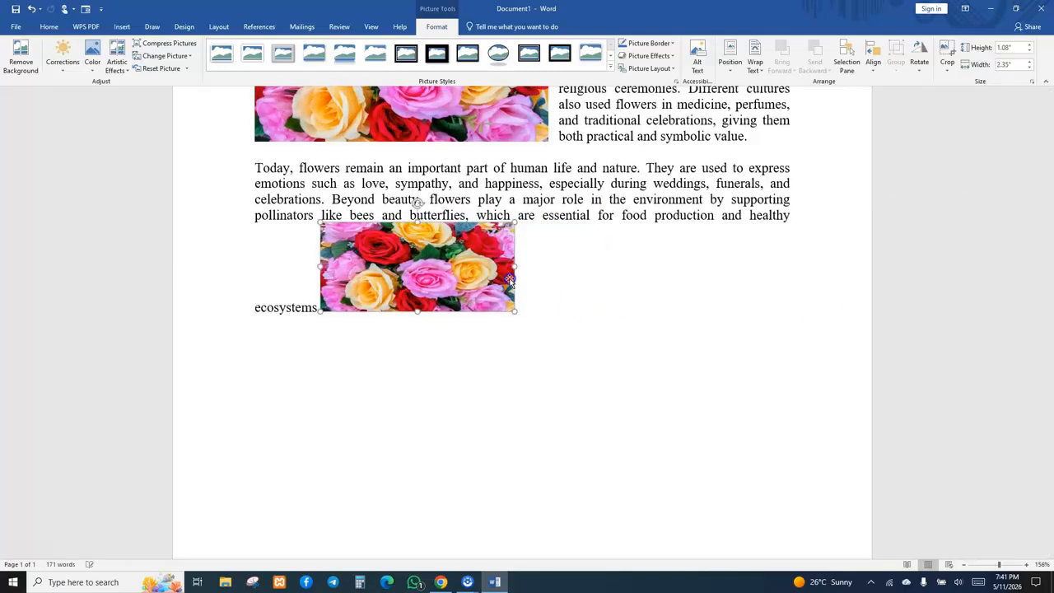
Set the second picture's text wrapping to Square.
{"action": "right_click", "coordinate": [441, 275]}
{"action": "left_click", "coordinate": [529, 231]}
{"action": "left_click", "coordinate": [528, 231]}
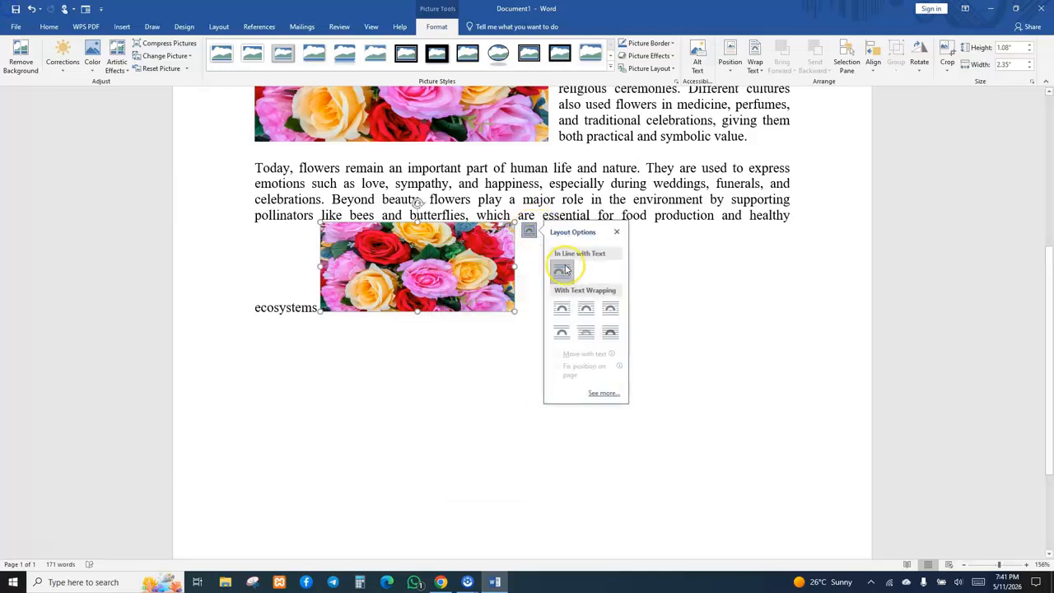
{"action": "left_click", "coordinate": [567, 317]}
{"action": "left_click", "coordinate": [417, 355]}
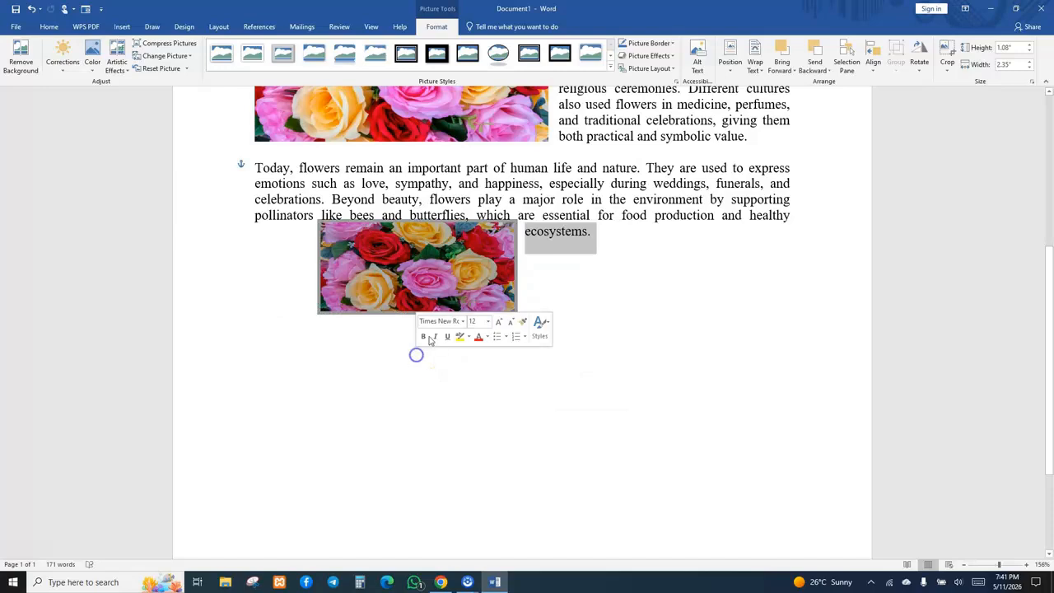
{"action": "left_click", "coordinate": [551, 300]}
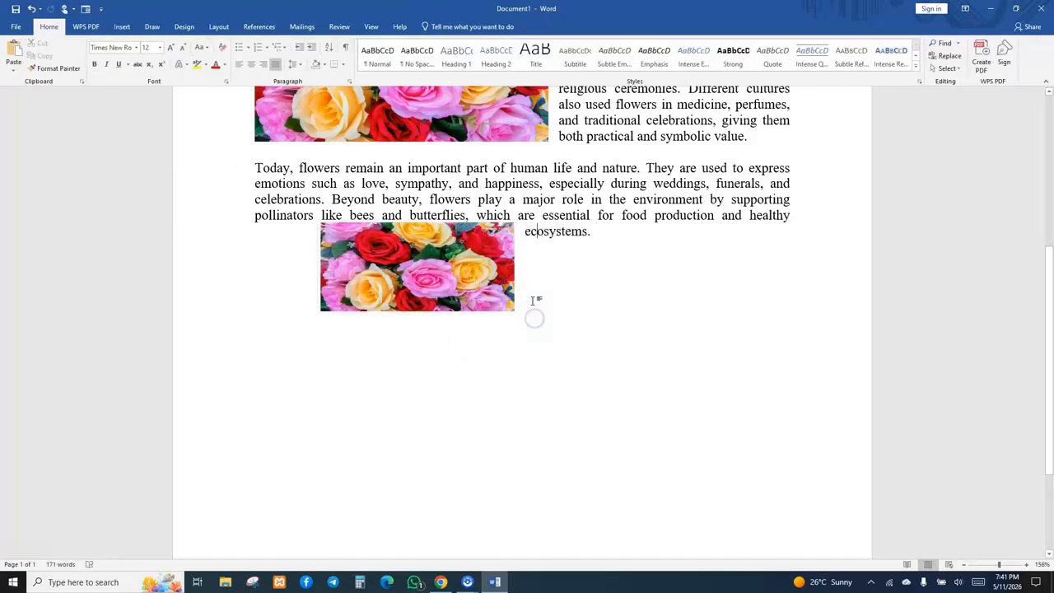
{"action": "left_click", "coordinate": [536, 298]}
{"action": "left_click", "coordinate": [608, 243]}
{"action": "key", "text": "Return"}
{"action": "key", "text": "BackSpace"}
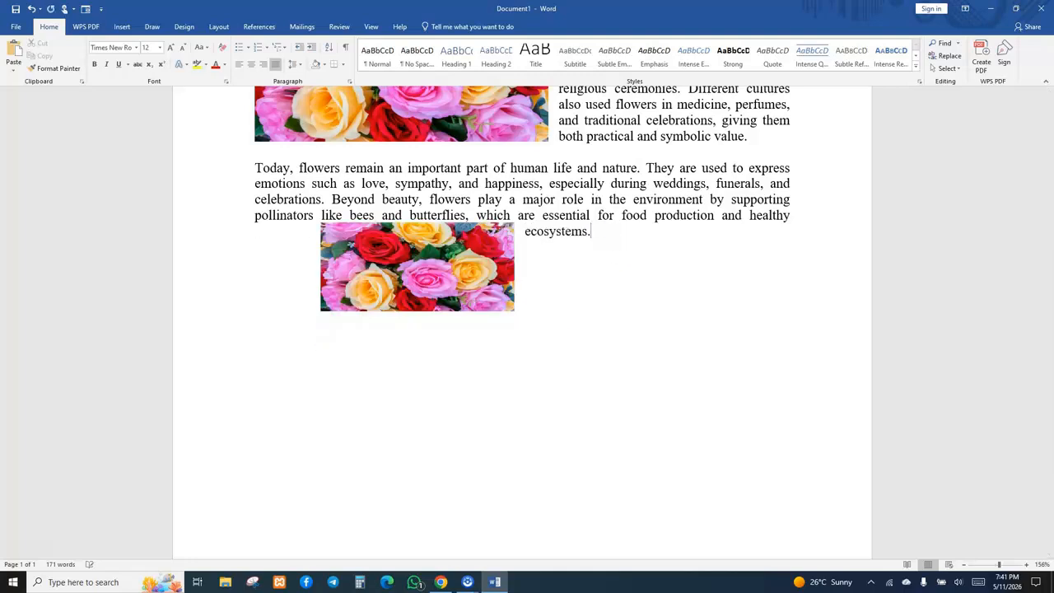
Try the different text wrapping options on the second picture and settle on Top and Bottom wrapping.
{"action": "right_click", "coordinate": [481, 239]}
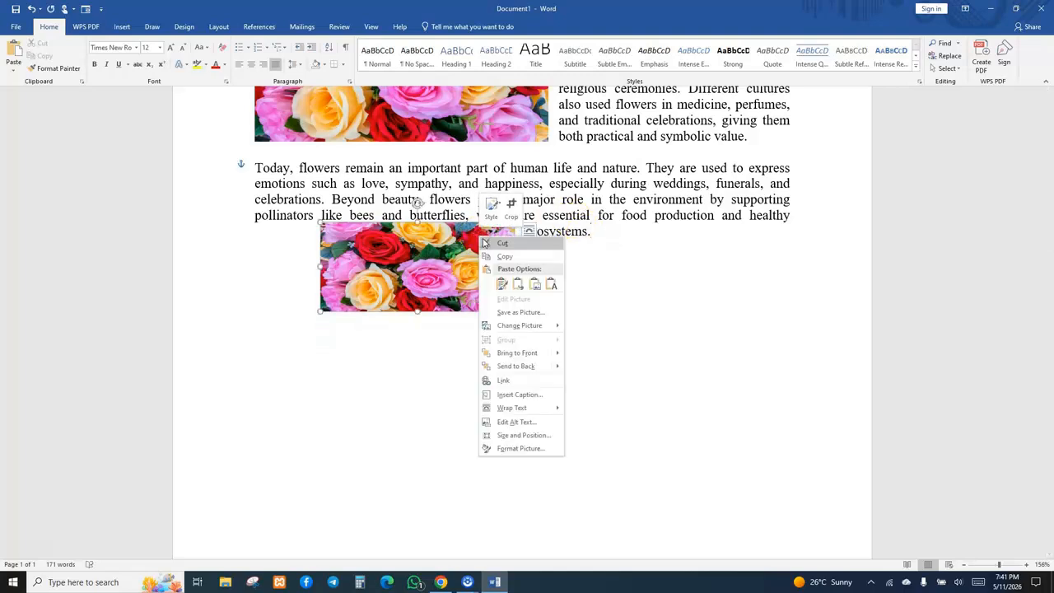
{"action": "left_click", "coordinate": [501, 354]}
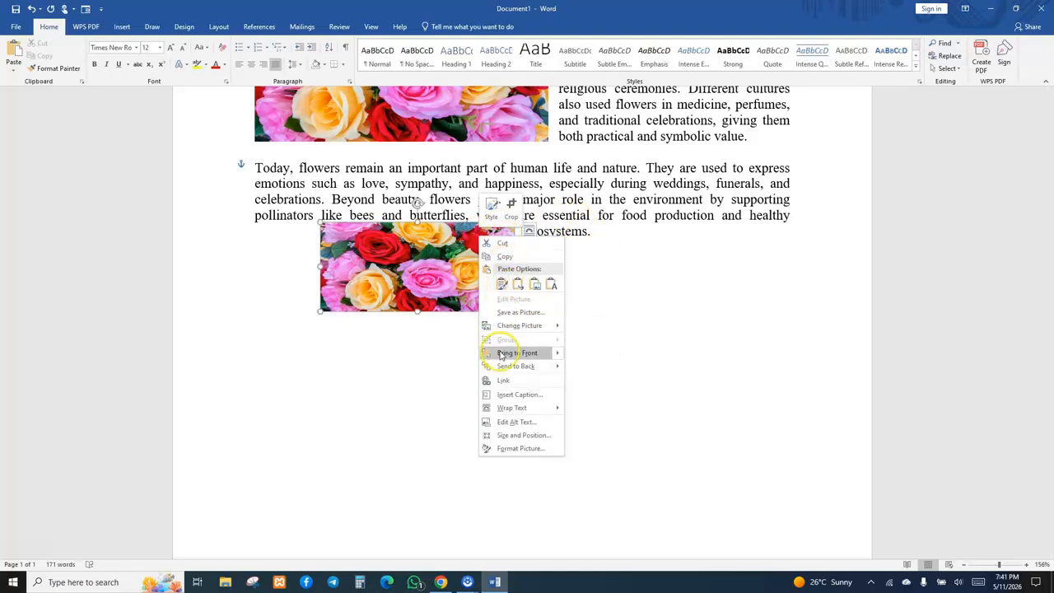
{"action": "left_click", "coordinate": [430, 260]}
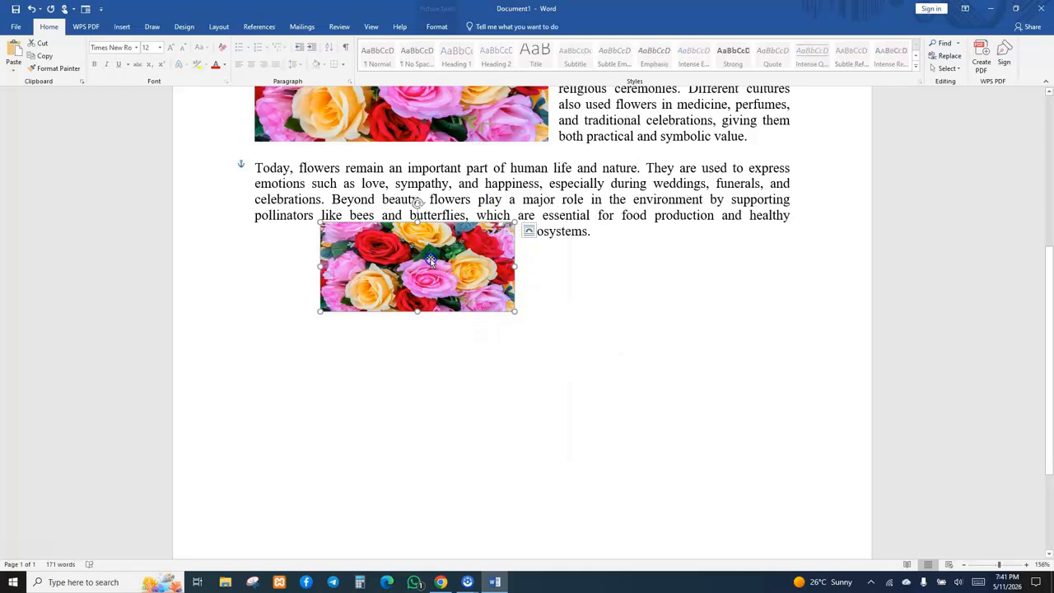
{"action": "left_click", "coordinate": [529, 232]}
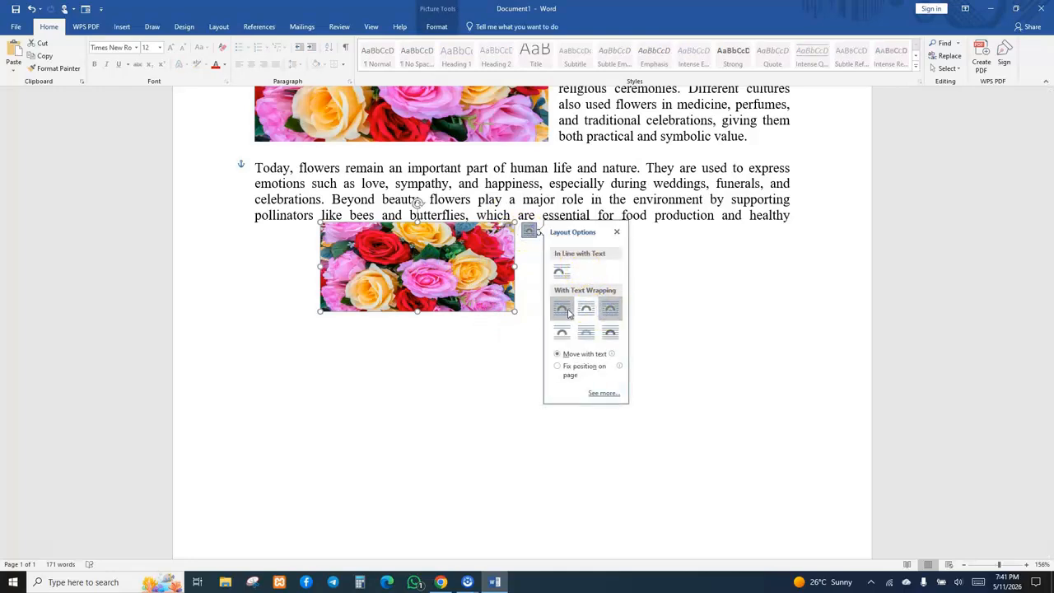
{"action": "left_click", "coordinate": [562, 309]}
{"action": "left_click", "coordinate": [585, 309]}
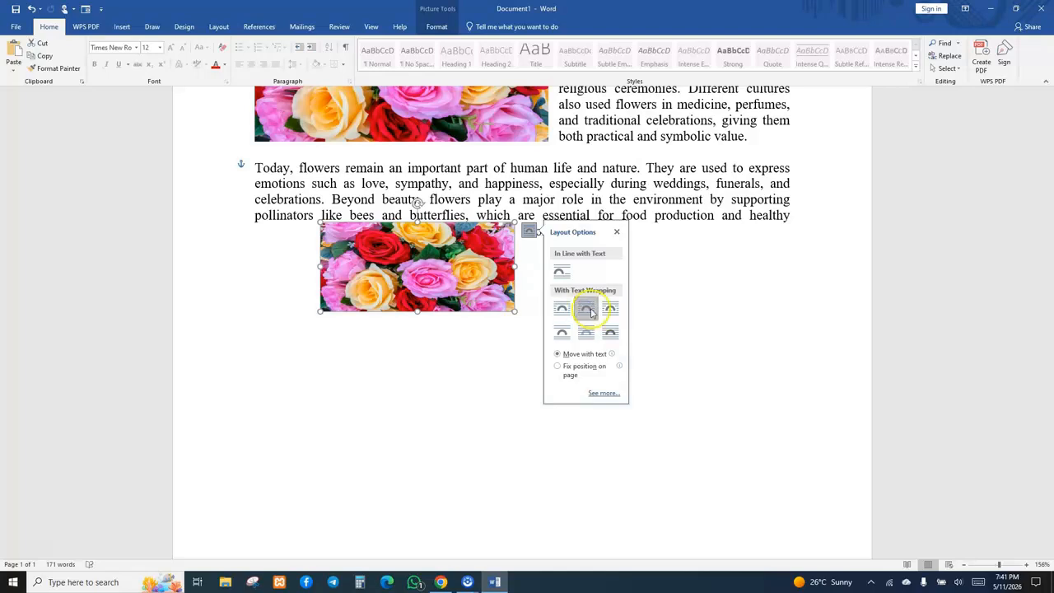
{"action": "left_click", "coordinate": [610, 309]}
{"action": "left_click", "coordinate": [562, 331]}
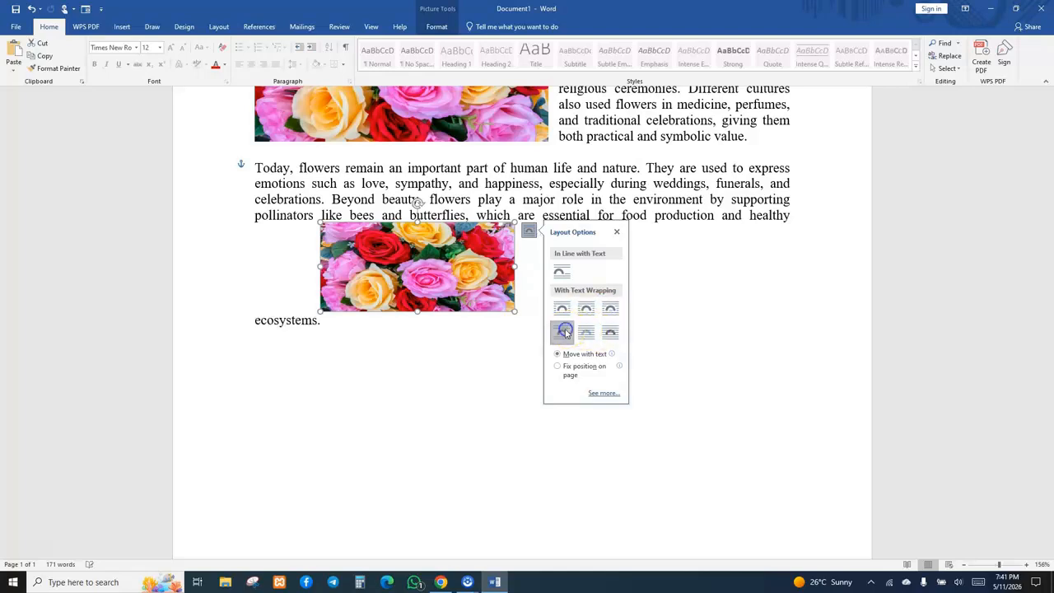
{"action": "left_click", "coordinate": [587, 332]}
{"action": "left_click", "coordinate": [611, 332]}
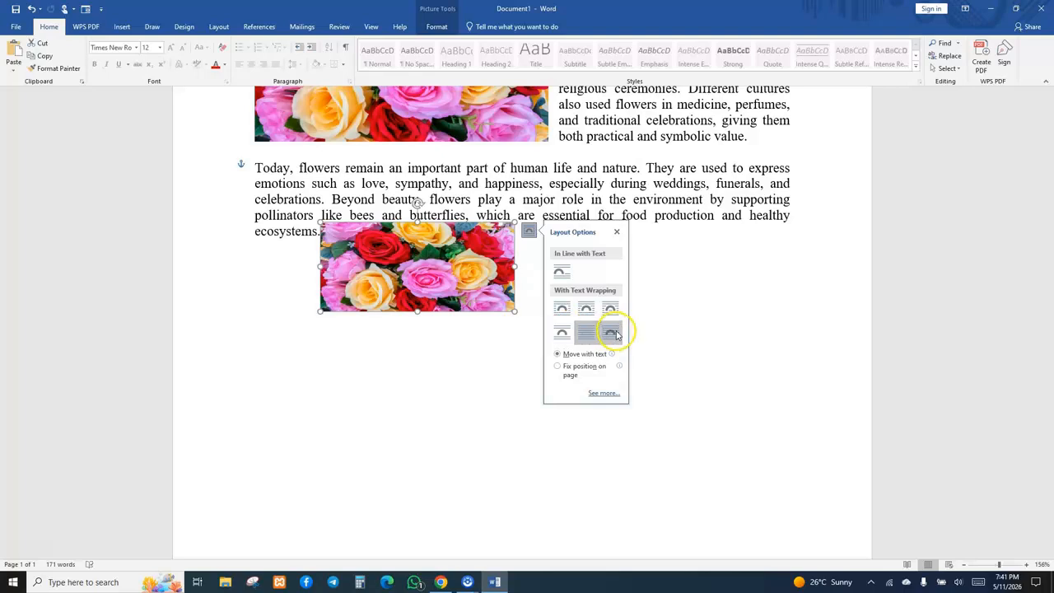
{"action": "left_click", "coordinate": [563, 332]}
{"action": "left_click", "coordinate": [403, 342]}
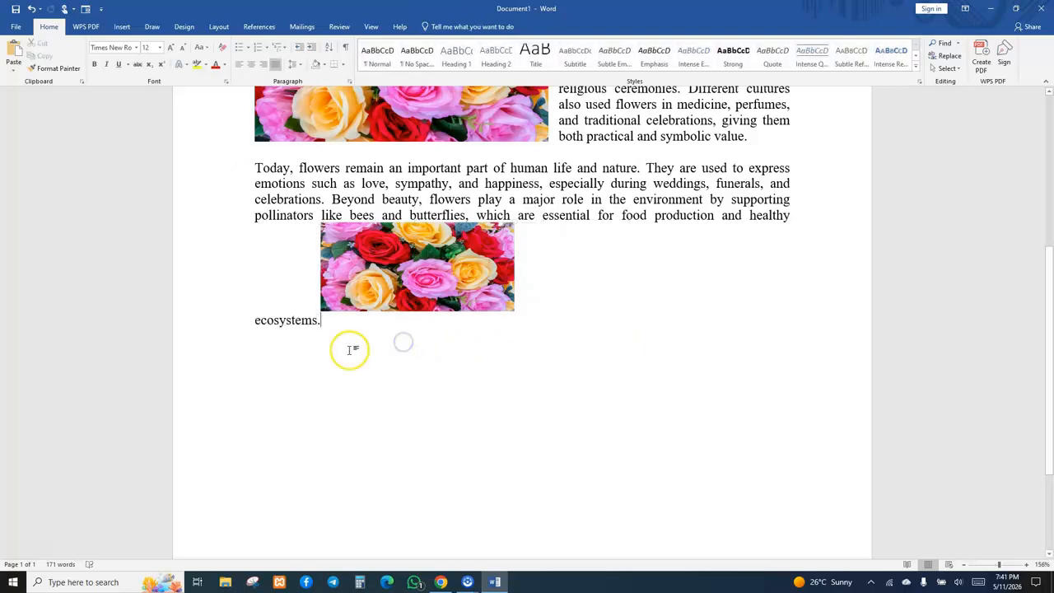
{"action": "key", "text": "Return"}
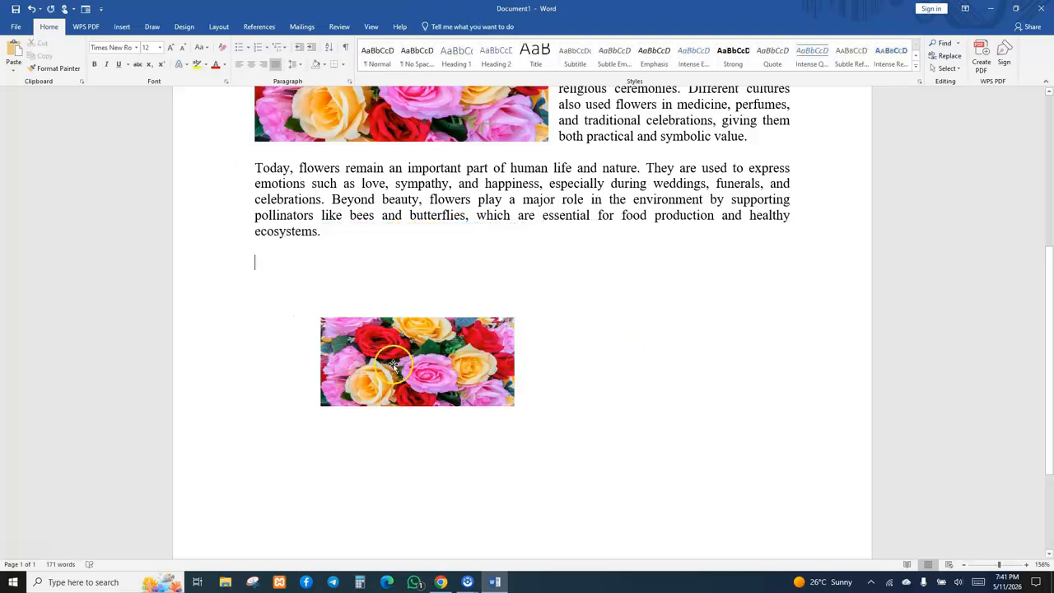
{"action": "key", "text": "BackSpace"}
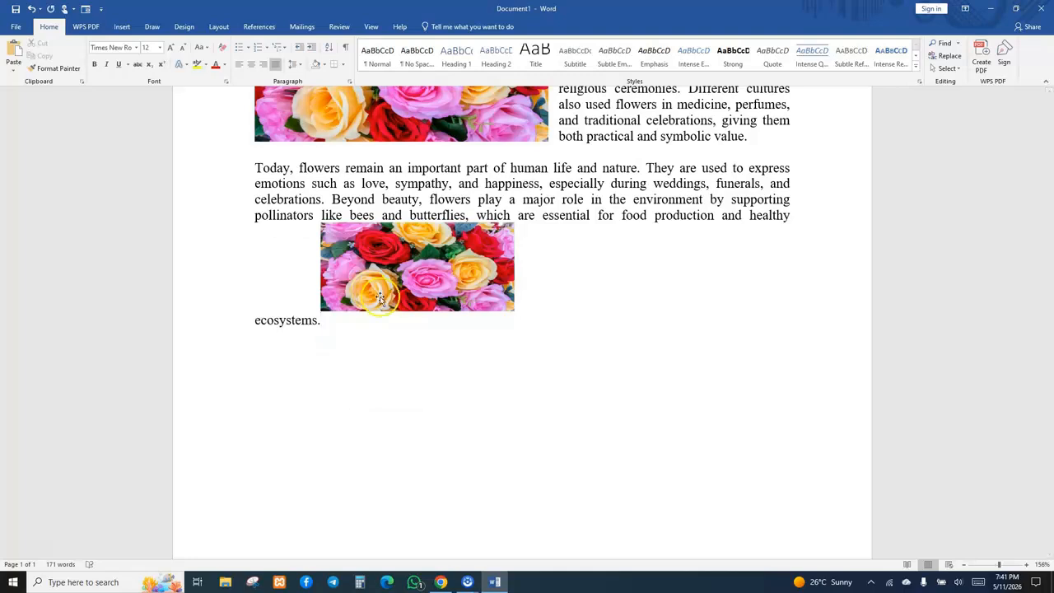
Insert a six-by-six table below the essay's last paragraph.
{"action": "double_click", "coordinate": [276, 349]}
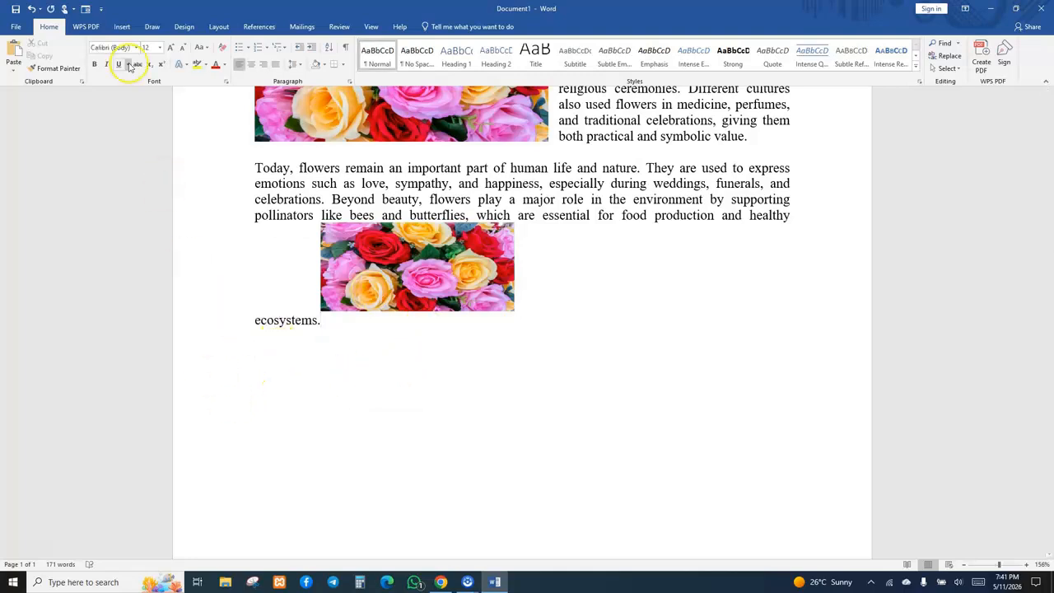
{"action": "left_click", "coordinate": [121, 27]}
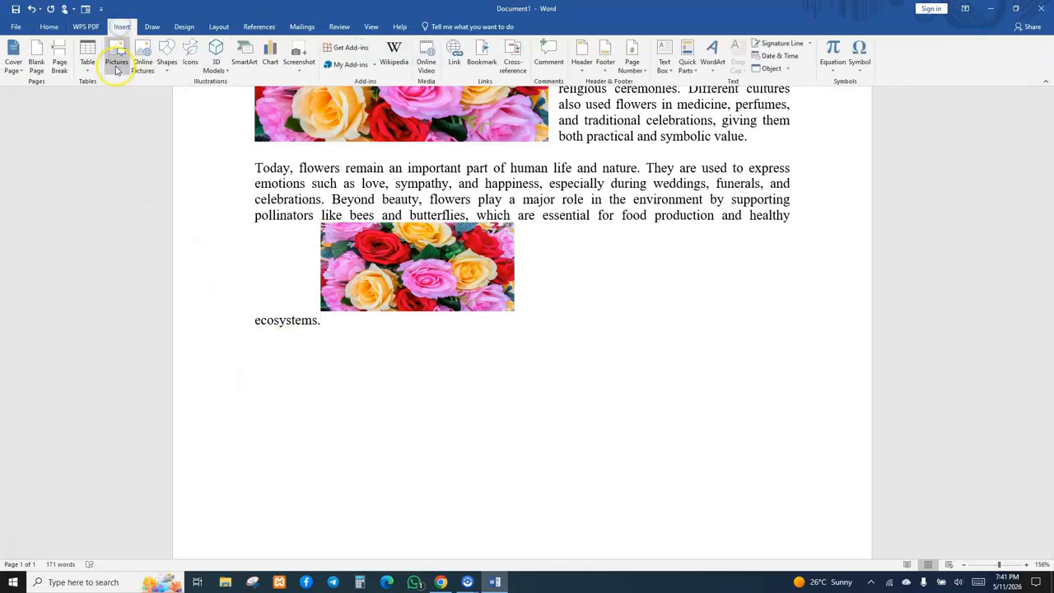
{"action": "left_click", "coordinate": [86, 69]}
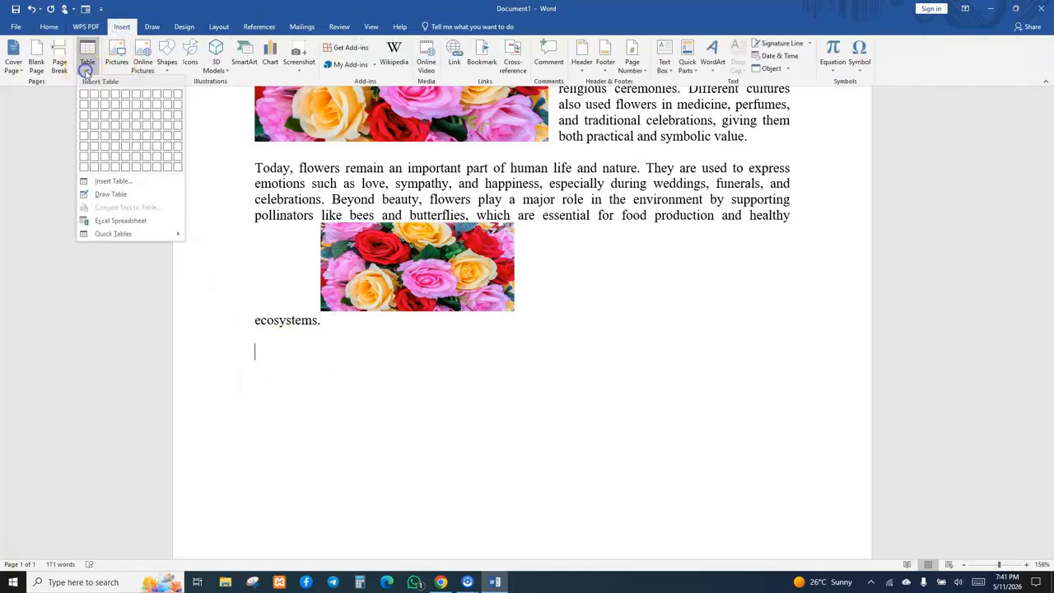
{"action": "left_click", "coordinate": [141, 147]}
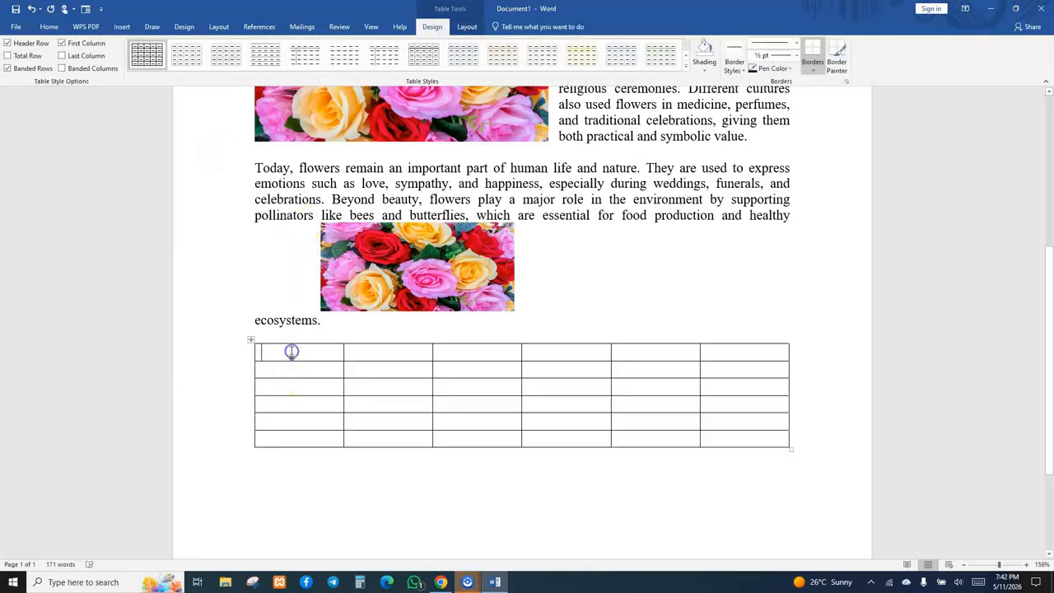
Enter the headers number, names and address in the table's first three header cells.
{"action": "type", "text": "number"}
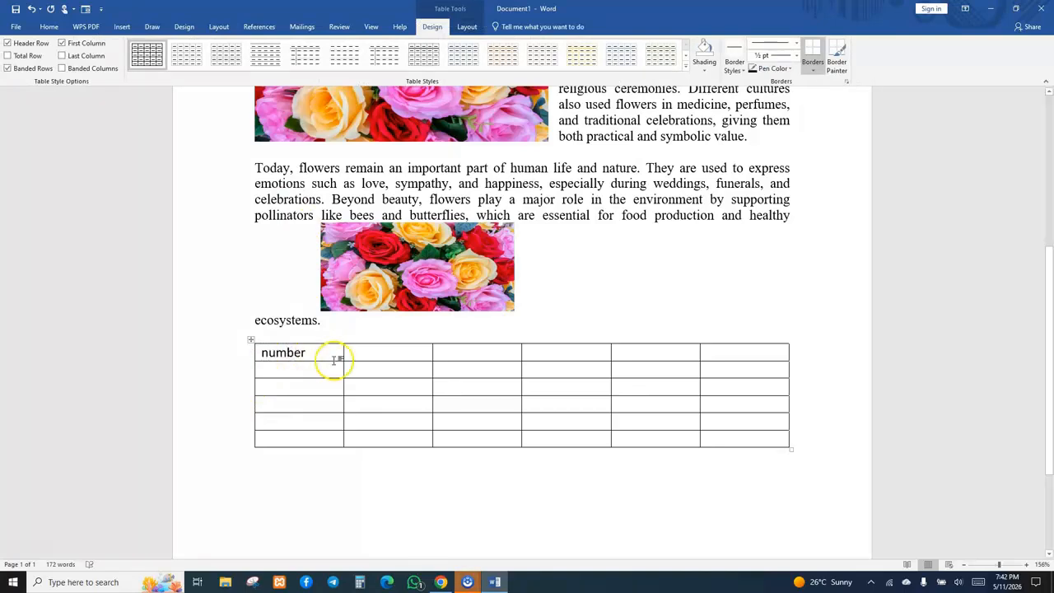
{"action": "left_click", "coordinate": [368, 352]}
{"action": "type", "text": "names"}
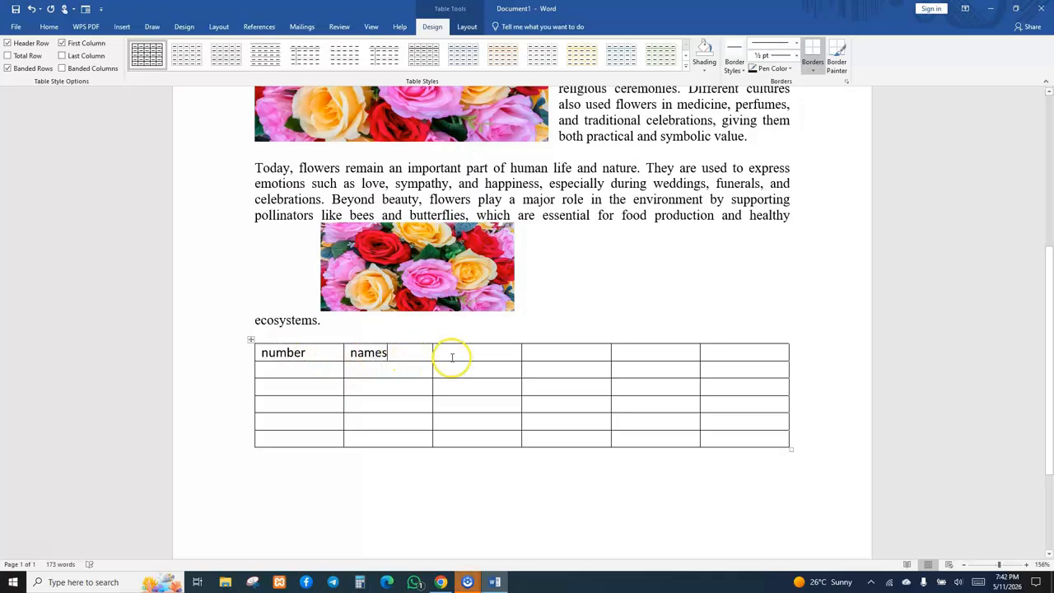
{"action": "key", "text": "BackSpace"}
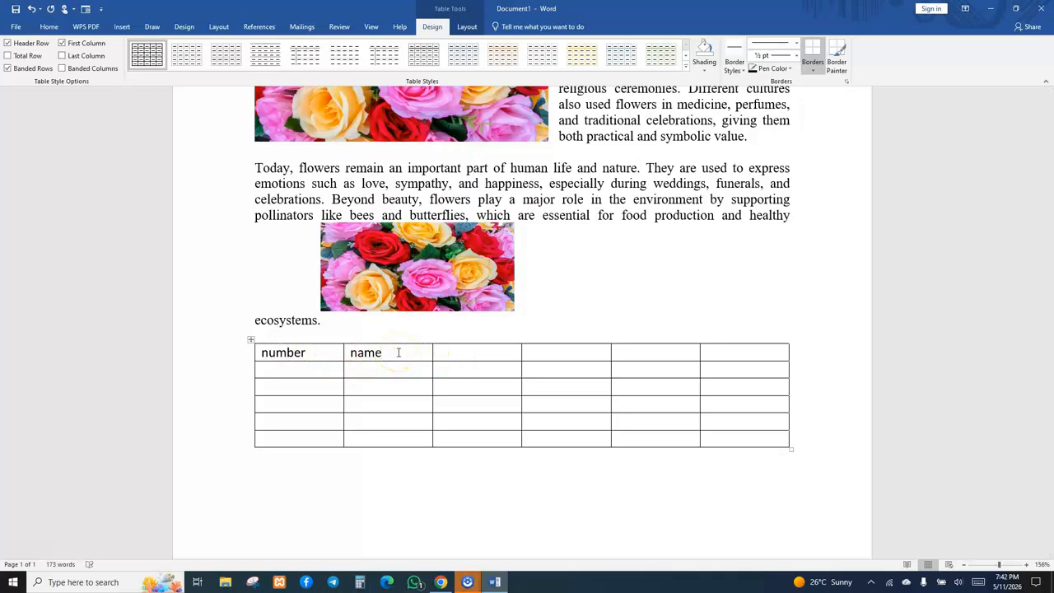
{"action": "type", "text": "s"}
{"action": "left_click", "coordinate": [447, 352]}
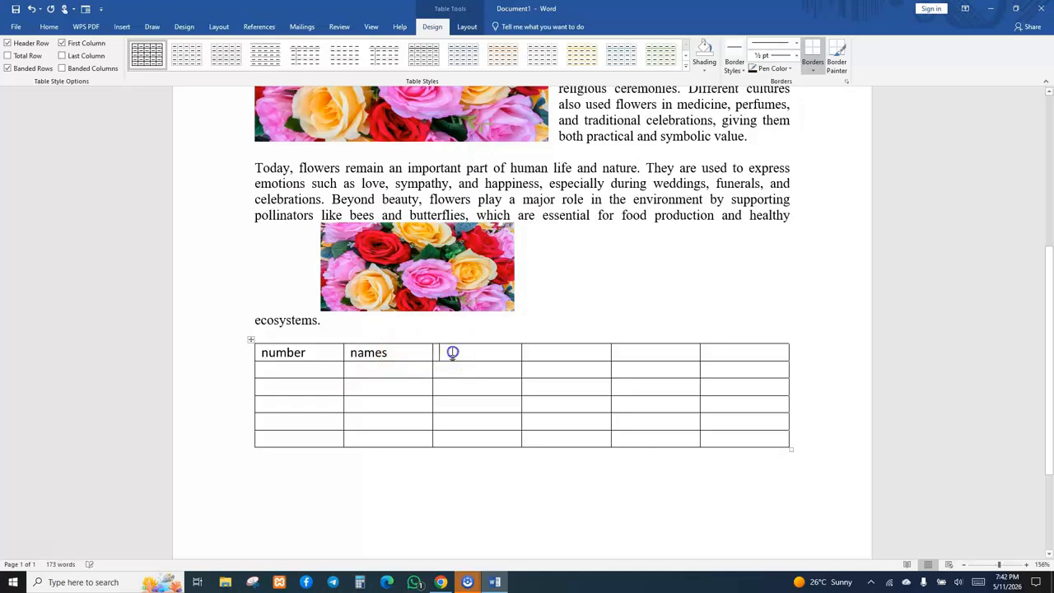
{"action": "type", "text": "adress"}
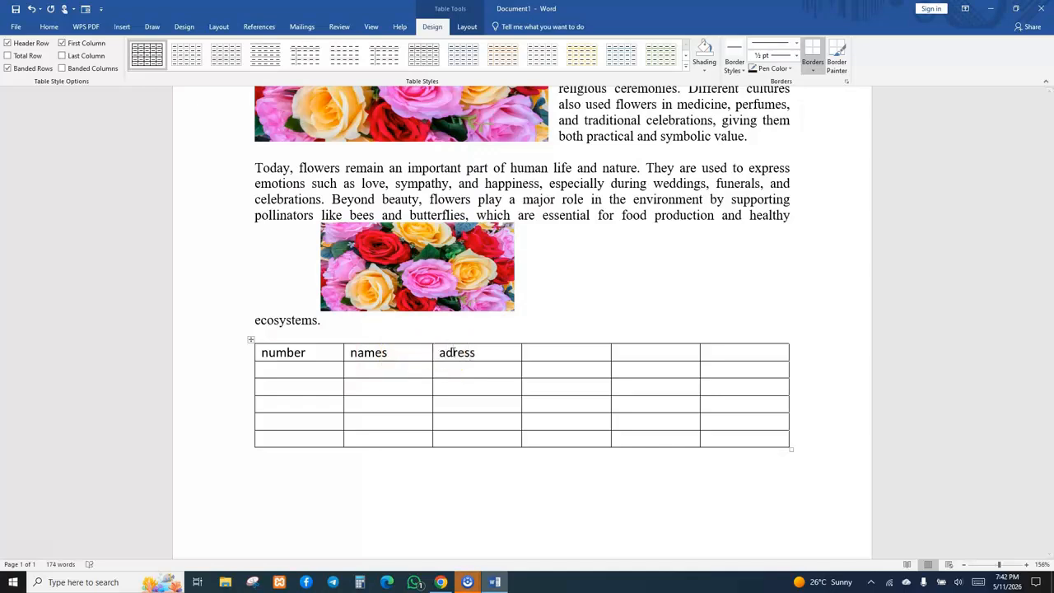
{"action": "left_click", "coordinate": [453, 352]}
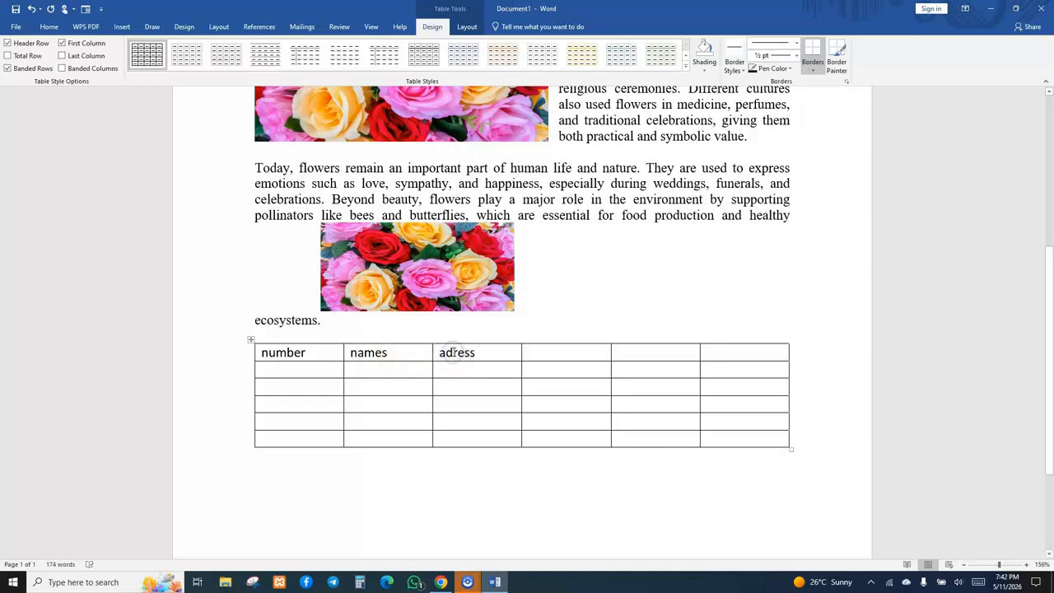
{"action": "type", "text": "d"}
Delete the table's last three columns.
{"action": "left_click", "coordinate": [566, 354]}
{"action": "mouse_move", "coordinate": [569, 353]}
{"action": "left_mouse_down"}
{"action": "mouse_move", "coordinate": [743, 391]}
{"action": "mouse_move", "coordinate": [736, 437]}
{"action": "left_mouse_up"}
{"action": "right_click", "coordinate": [736, 436]}
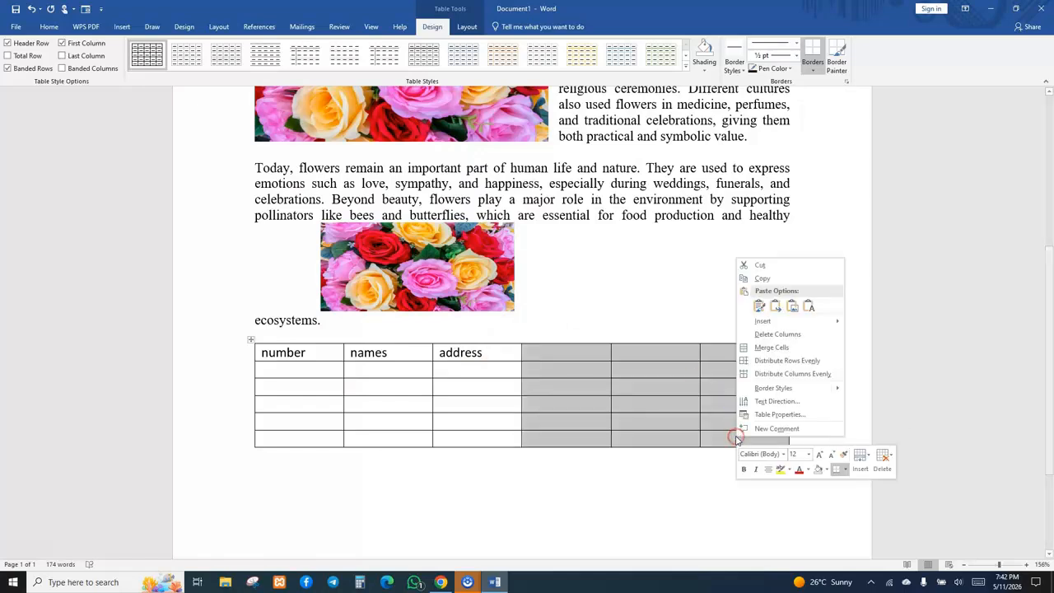
{"action": "left_click", "coordinate": [767, 335]}
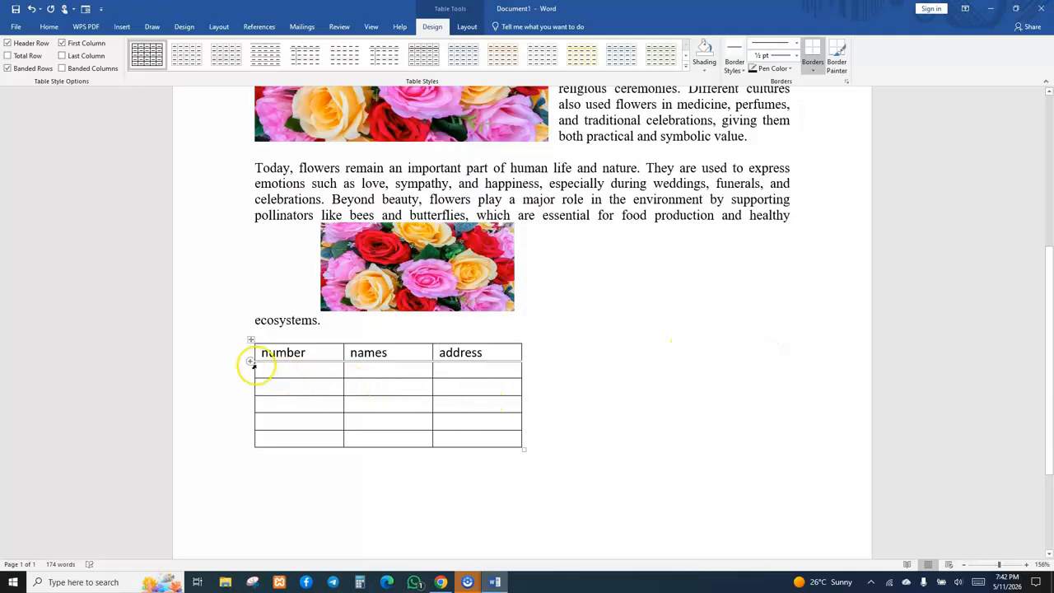
Narrow the first column and enter 1 and 2 in its first two data rows.
{"action": "left_click_drag", "start_coordinate": [343, 371], "coordinate": [314, 370]}
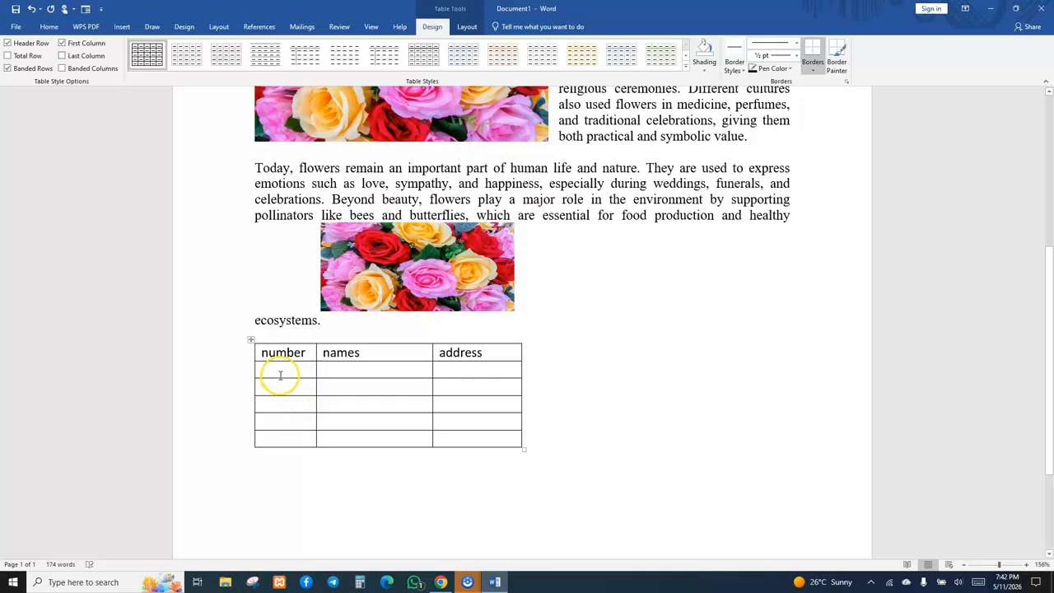
{"action": "left_click", "coordinate": [280, 372]}
{"action": "type", "text": "1"}
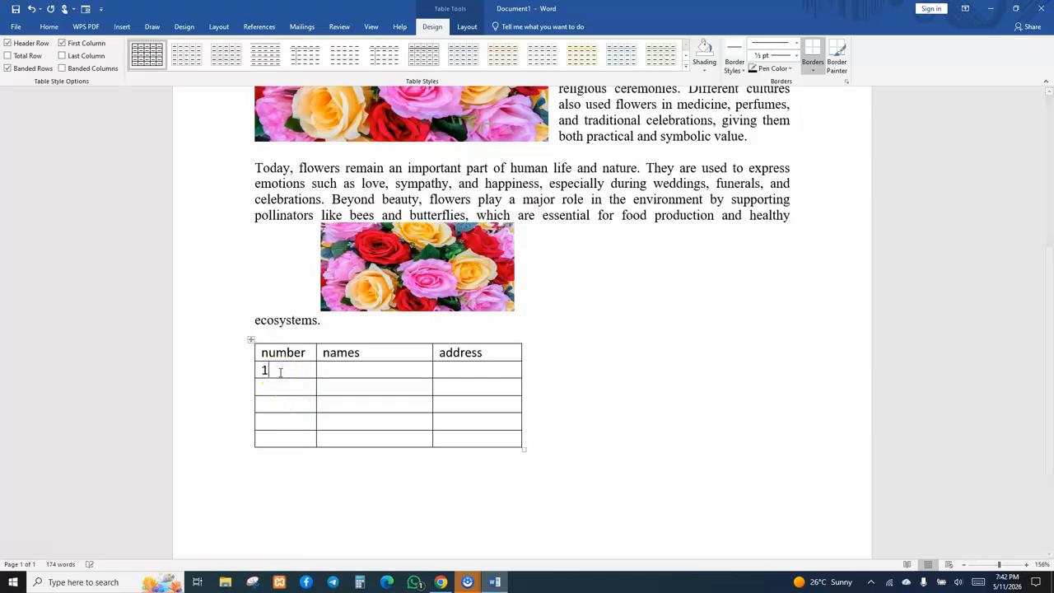
{"action": "left_click", "coordinate": [281, 387]}
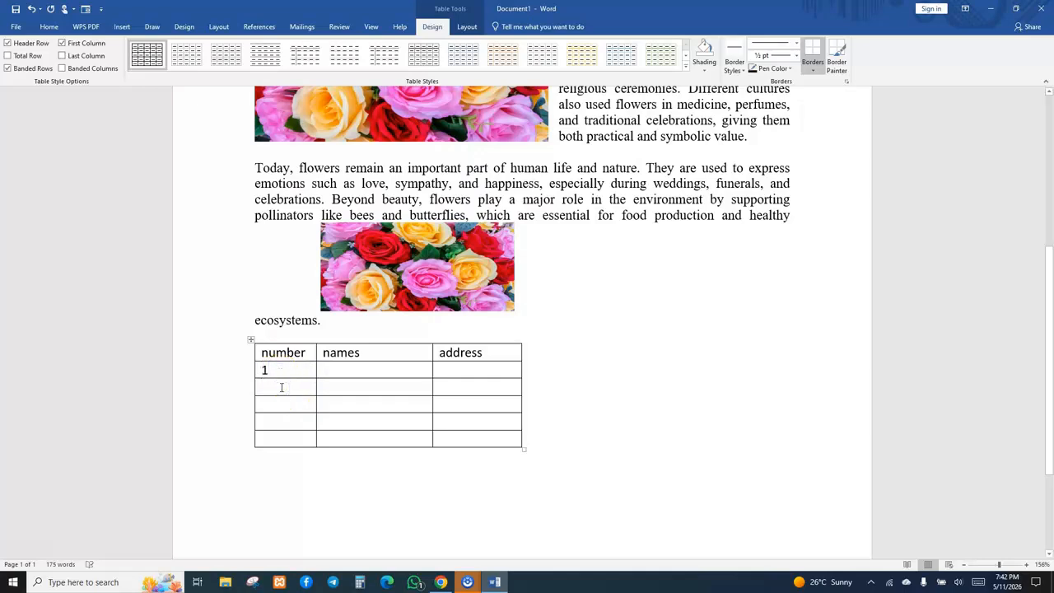
{"action": "type", "text": "2"}
{"action": "left_click", "coordinate": [278, 404]}
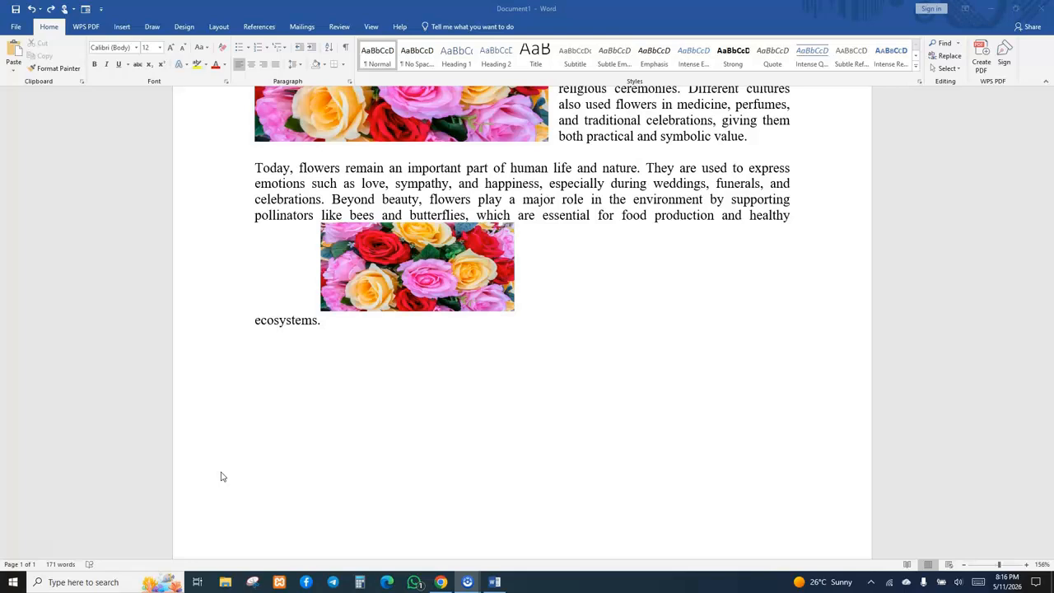
Move the second picture down below the essay's final line.
{"action": "left_click", "coordinate": [345, 437]}
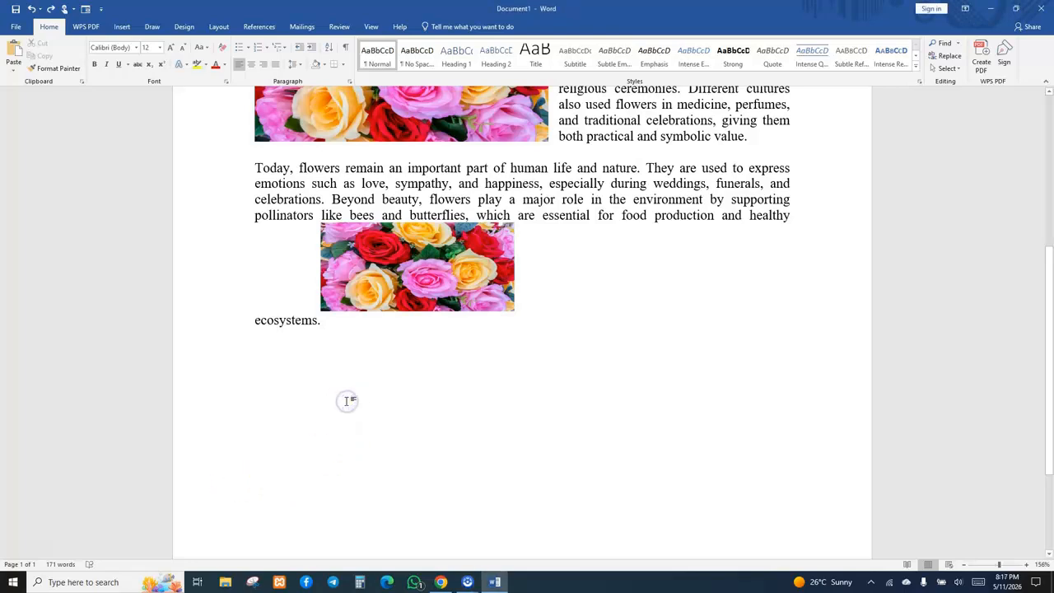
{"action": "key", "text": "Up"}
{"action": "key", "text": "Right"}
{"action": "key", "text": "Right"}
{"action": "key", "text": "Right"}
{"action": "left_click_drag", "start_coordinate": [347, 401], "coordinate": [349, 406]}
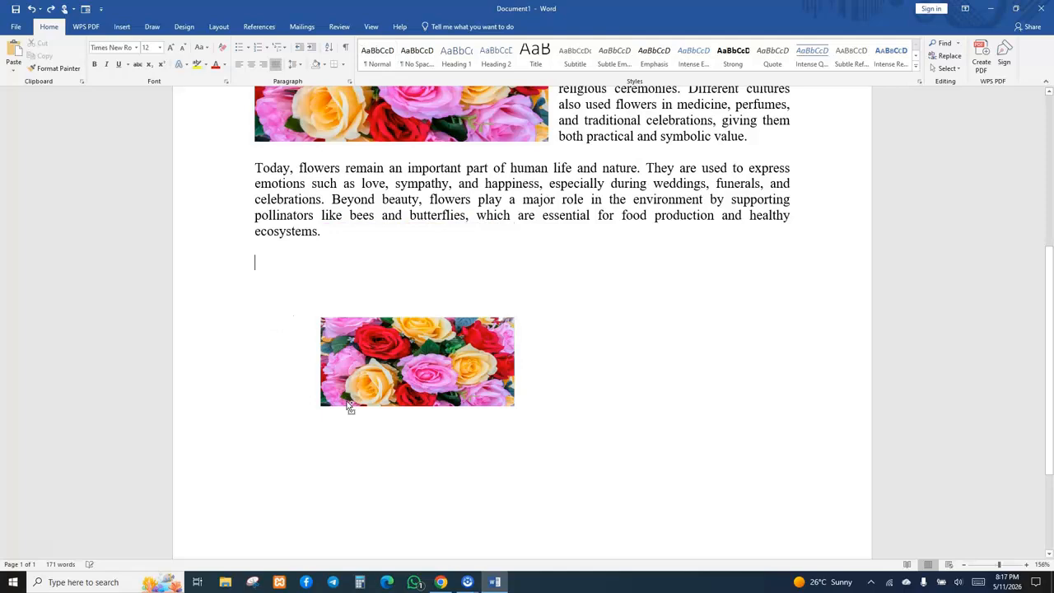
Undo the recent changes back to the empty six-by-six table under the second picture.
{"action": "key", "text": "ctrl+z"}
{"action": "key", "text": "ctrl+z"}
{"action": "key", "text": "ctrl+z"}
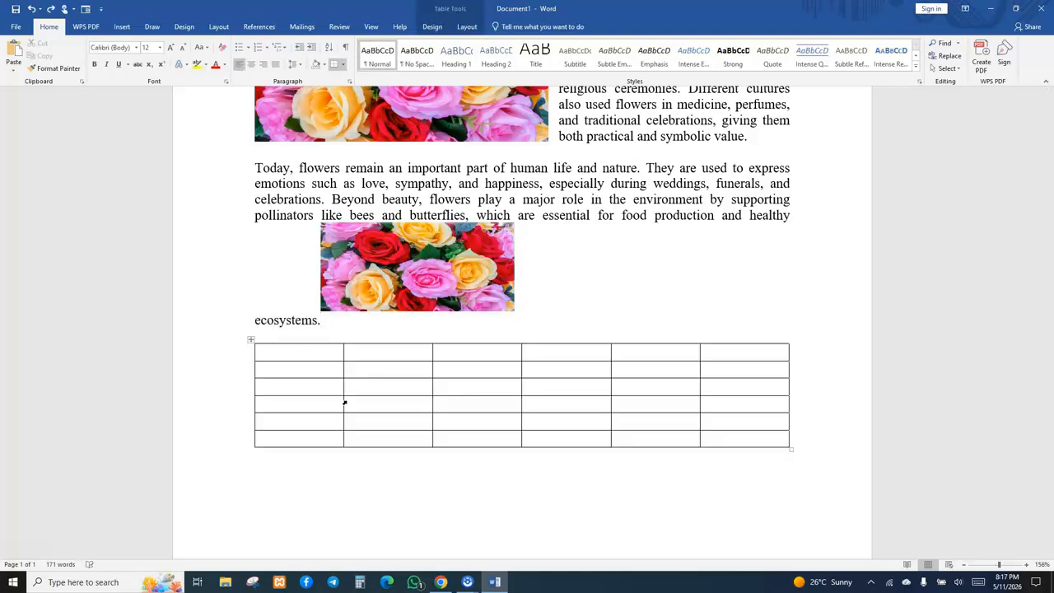
{"action": "key", "text": "ctrl+z"}
{"action": "key", "text": "ctrl+z"}
{"action": "key", "text": "ctrl+z"}
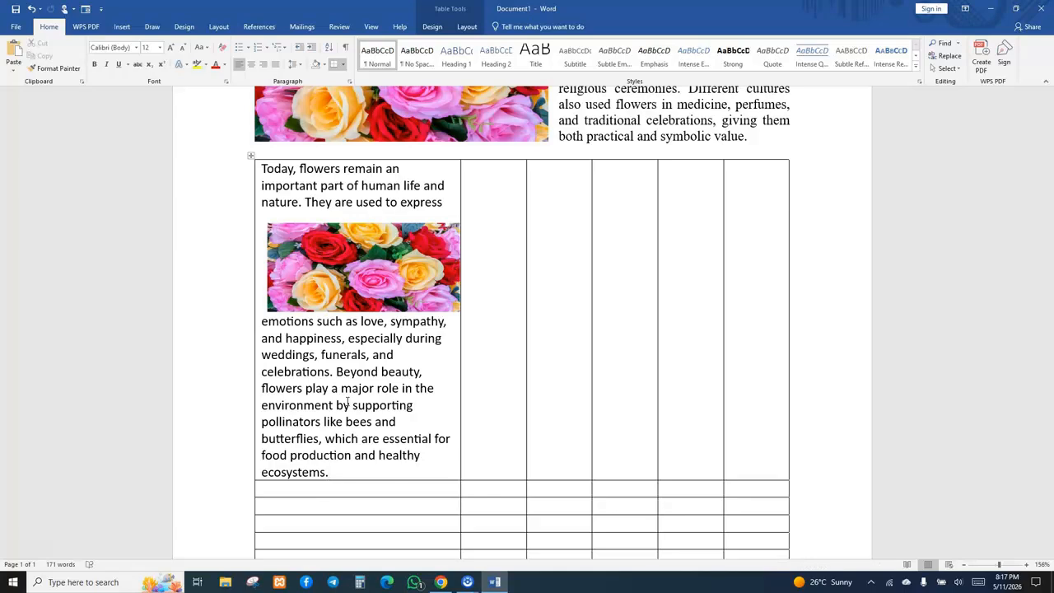
{"action": "key", "text": "ctrl+z"}
{"action": "key", "text": "ctrl+z"}
{"action": "key", "text": "ctrl+z"}
{"action": "key", "text": "ctrl+z"}
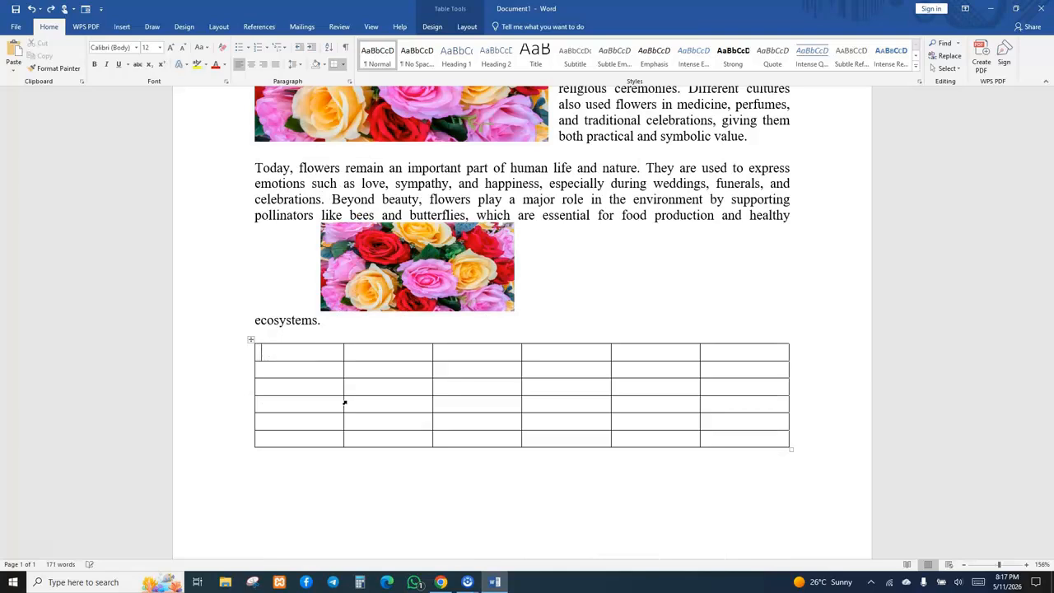
{"action": "key", "text": "ctrl+z"}
{"action": "key", "text": "ctrl+z"}
{"action": "key", "text": "ctrl+z"}
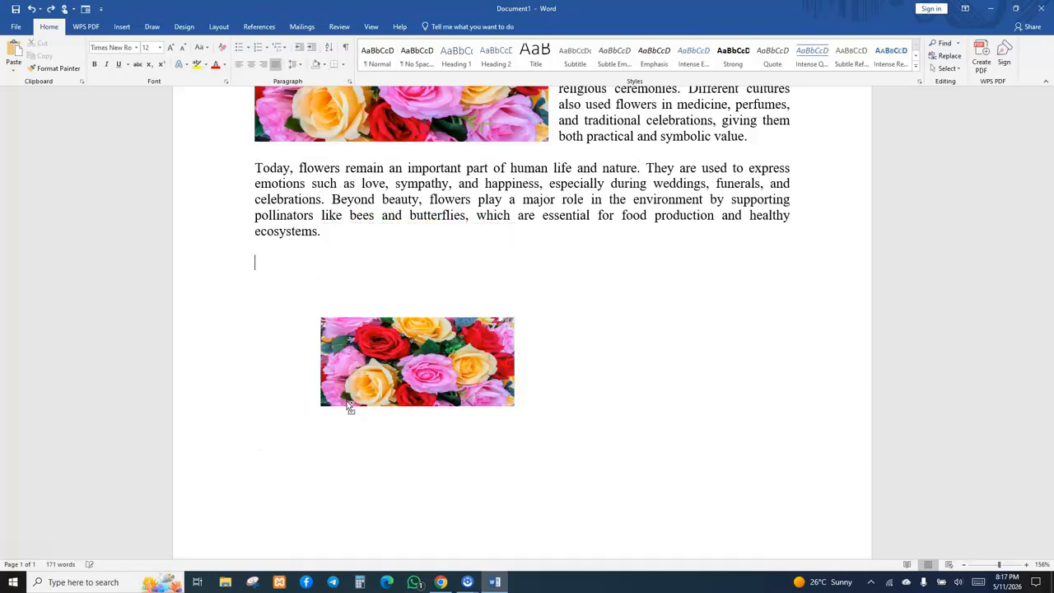
{"action": "key", "text": "ctrl+z"}
{"action": "key", "text": "ctrl+z"}
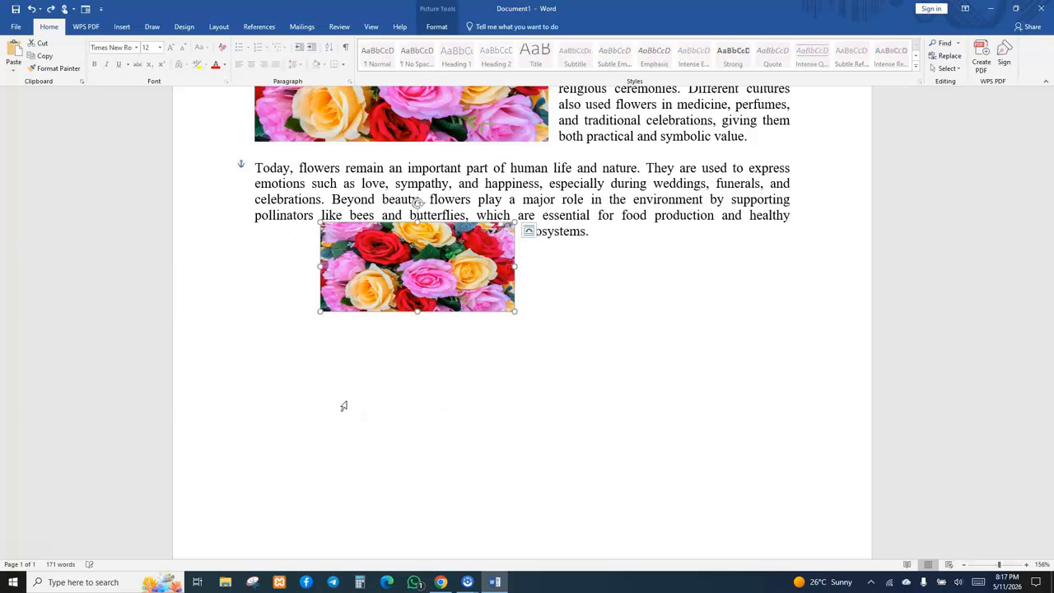
{"action": "key", "text": "ctrl+z"}
{"action": "key", "text": "ctrl+z"}
{"action": "key", "text": "ctrl+z"}
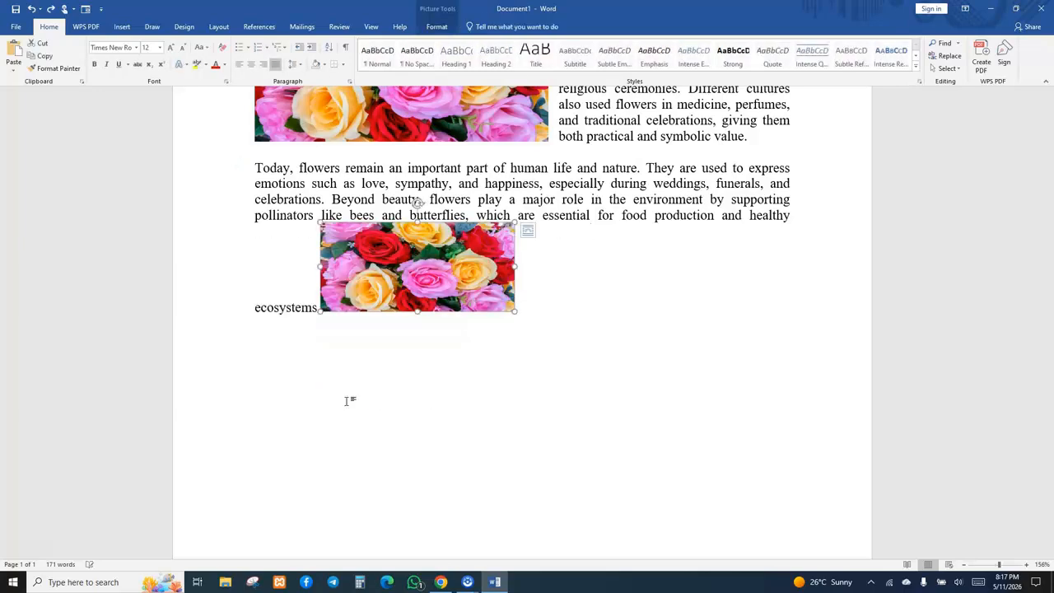
{"action": "key", "text": "ctrl+z"}
{"action": "key", "text": "ctrl+z"}
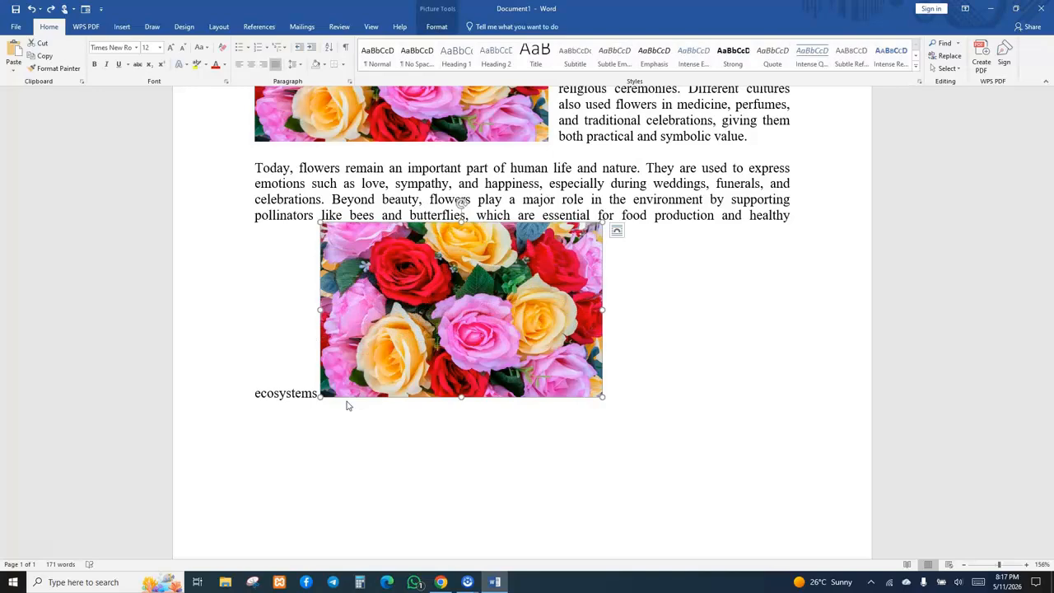
{"action": "key", "text": "ctrl+z"}
{"action": "key", "text": "ctrl+z"}
{"action": "key", "text": "ctrl+z"}
{"action": "key", "text": "ctrl+z"}
{"action": "key", "text": "ctrl+z"}
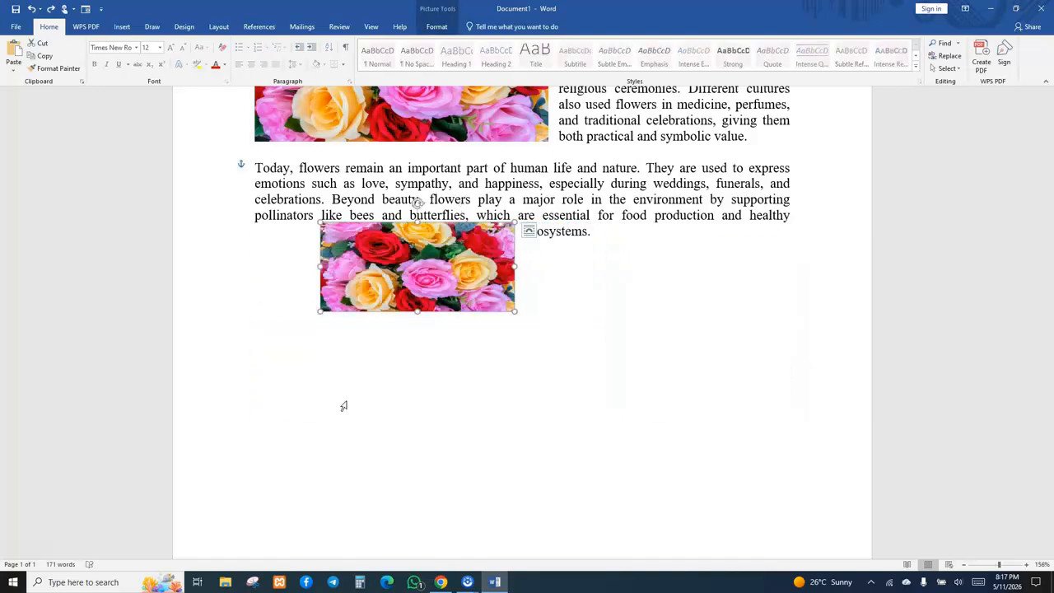
{"action": "key", "text": "ctrl+z"}
{"action": "key", "text": "ctrl+z"}
{"action": "key", "text": "ctrl+z"}
{"action": "key", "text": "ctrl+z"}
{"action": "key", "text": "ctrl+z"}
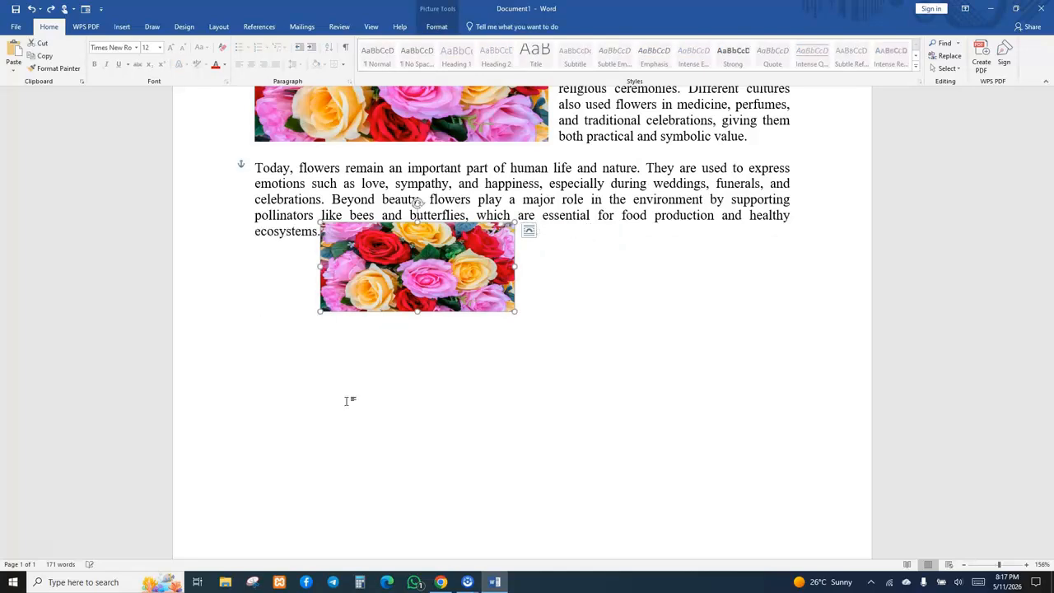
{"action": "key", "text": "ctrl+z"}
{"action": "key", "text": "ctrl+z"}
{"action": "key", "text": "ctrl+z"}
{"action": "key", "text": "ctrl+z"}
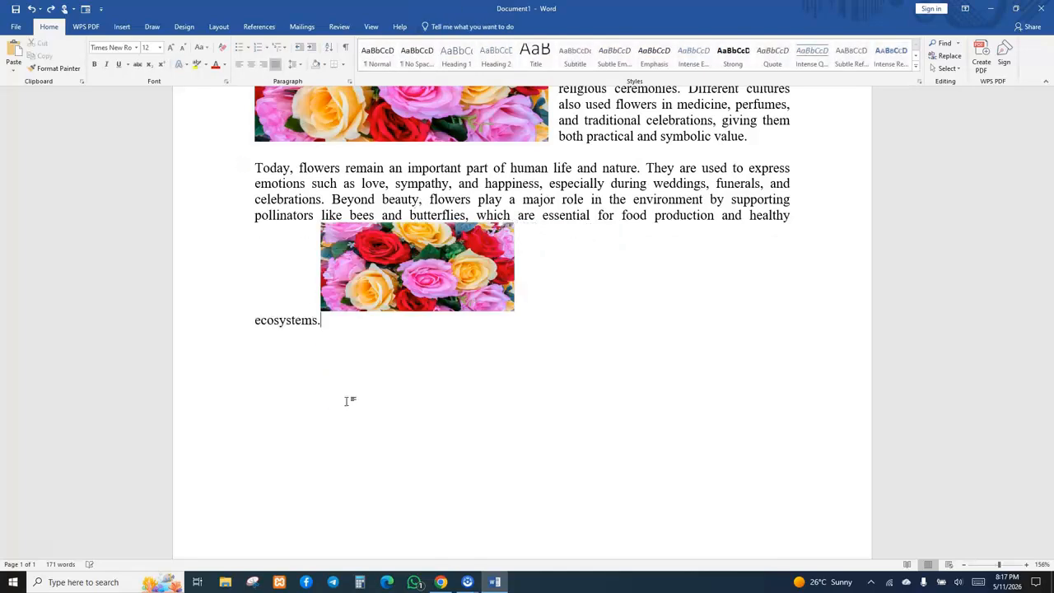
{"action": "key", "text": "ctrl+z"}
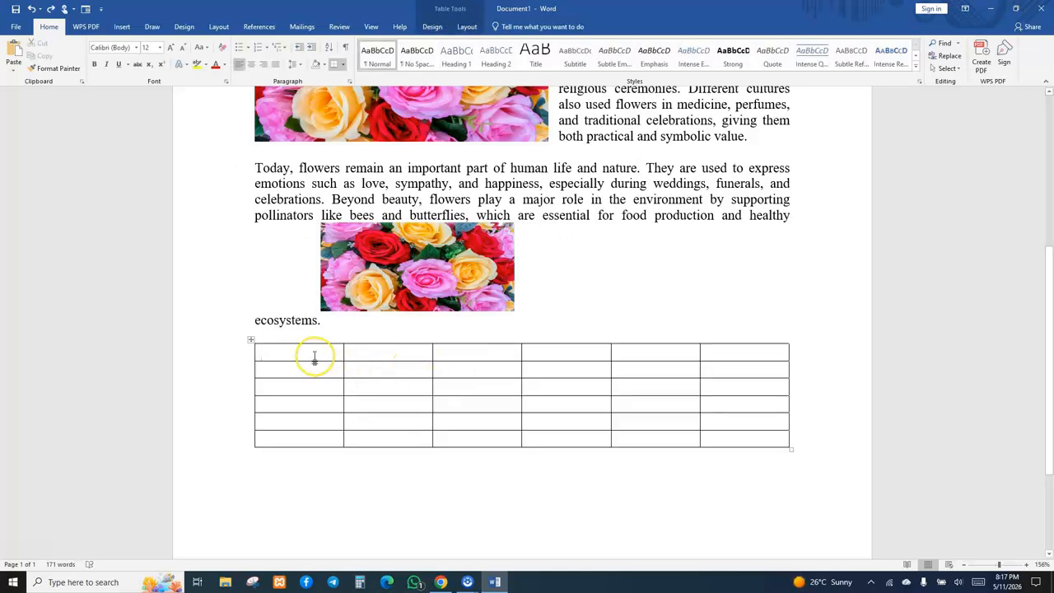
Turn on capitals and enter NUMBER in the table's first header cell.
{"action": "key", "text": "Caps_Lock"}
{"action": "type", "text": "NAM"}
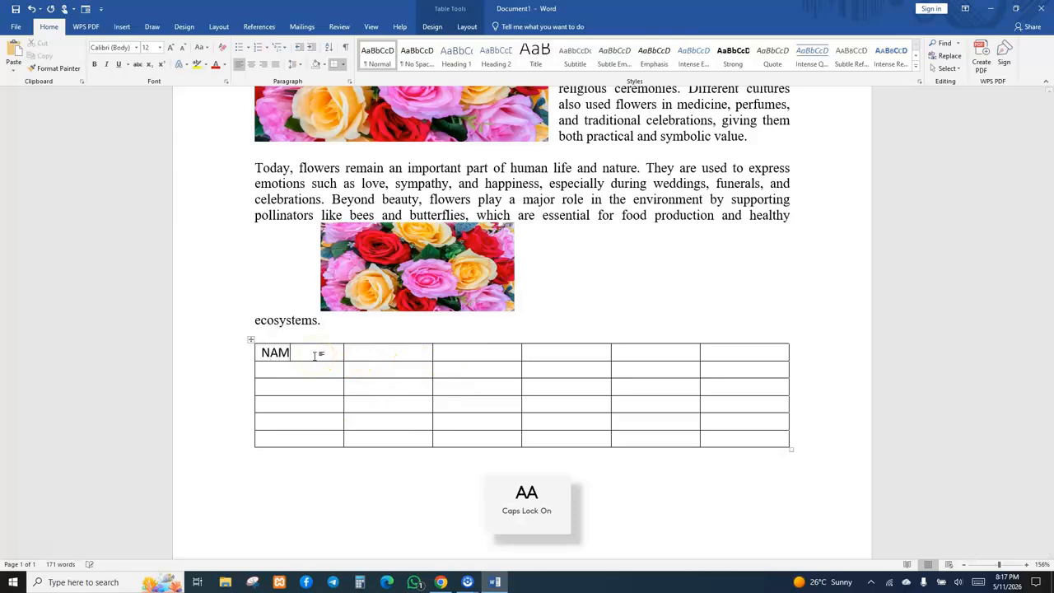
{"action": "type", "text": "ES"}
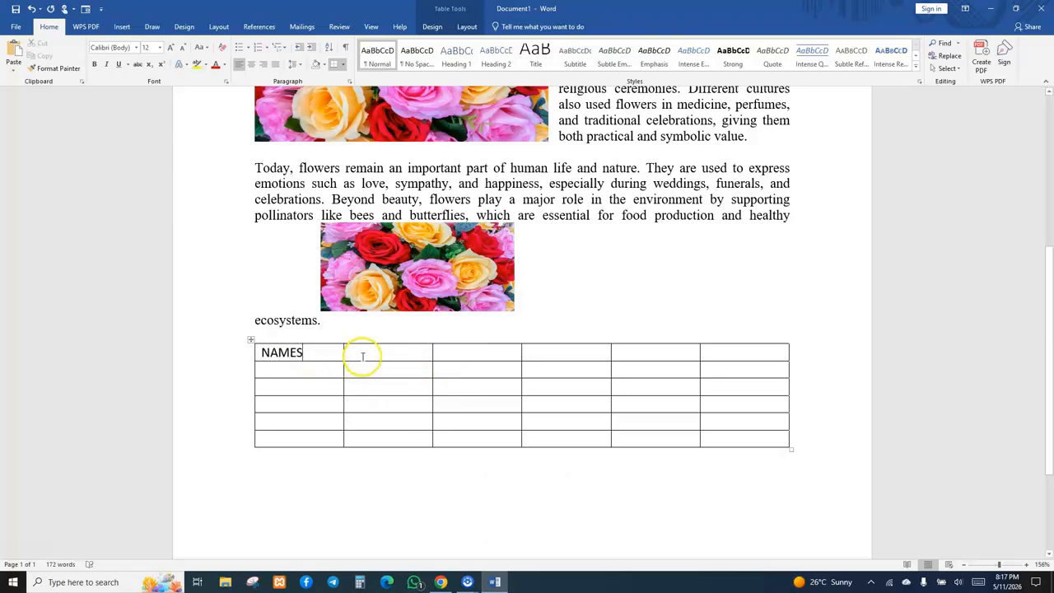
{"action": "key", "text": "BackSpace"}
{"action": "key", "text": "BackSpace"}
{"action": "key", "text": "BackSpace"}
{"action": "key", "text": "BackSpace"}
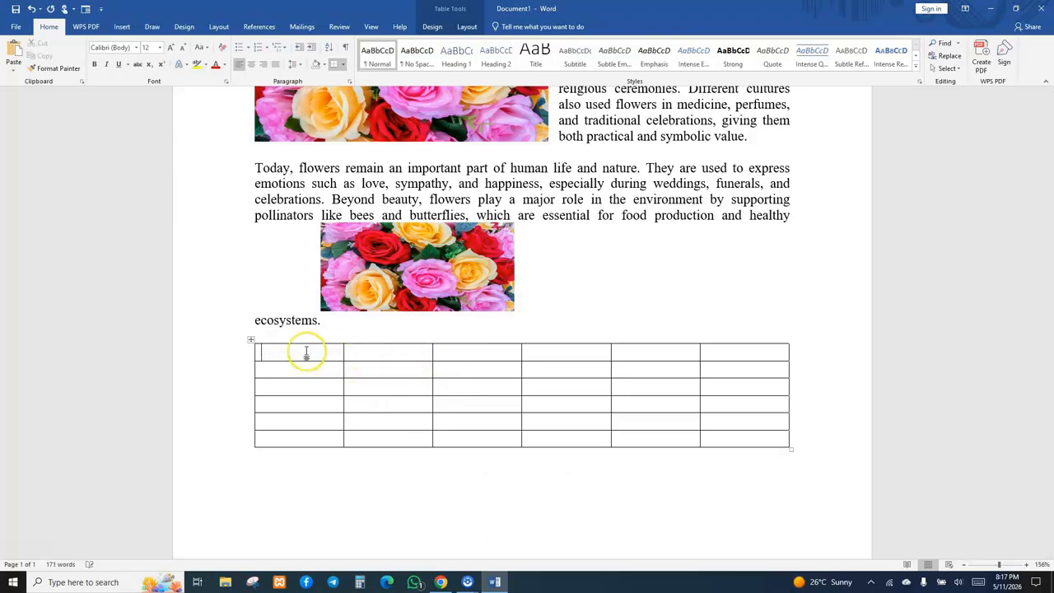
{"action": "type", "text": "UMBER"}
Enter NAMES and ADDRESS in the second and third header cells of the table.
{"action": "left_click", "coordinate": [357, 352]}
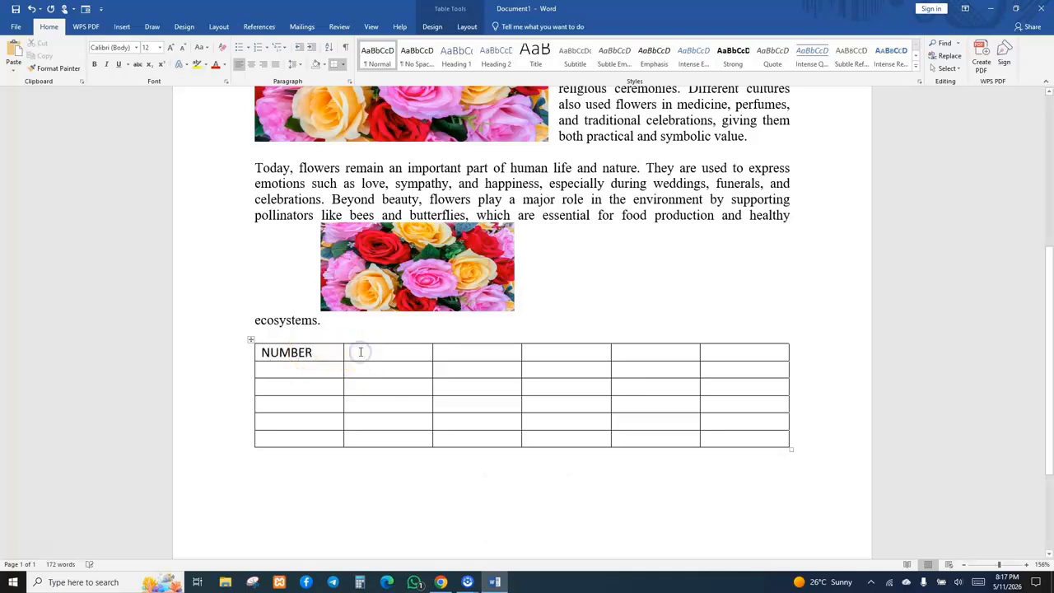
{"action": "type", "text": "NMA"}
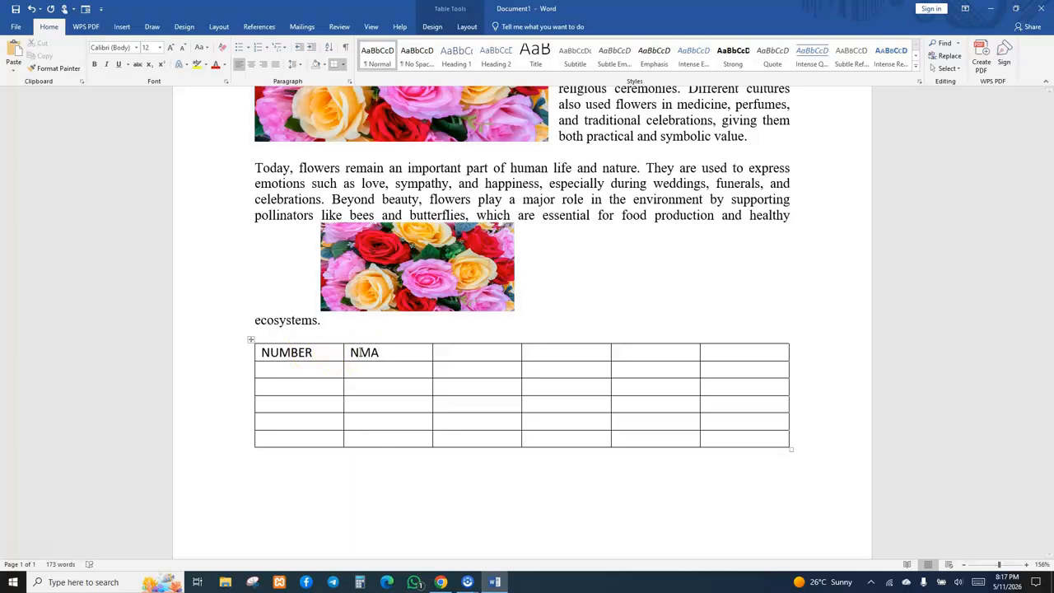
{"action": "key", "text": "BackSpace"}
{"action": "key", "text": "BackSpace"}
{"action": "type", "text": "AMES"}
{"action": "left_click", "coordinate": [448, 352]}
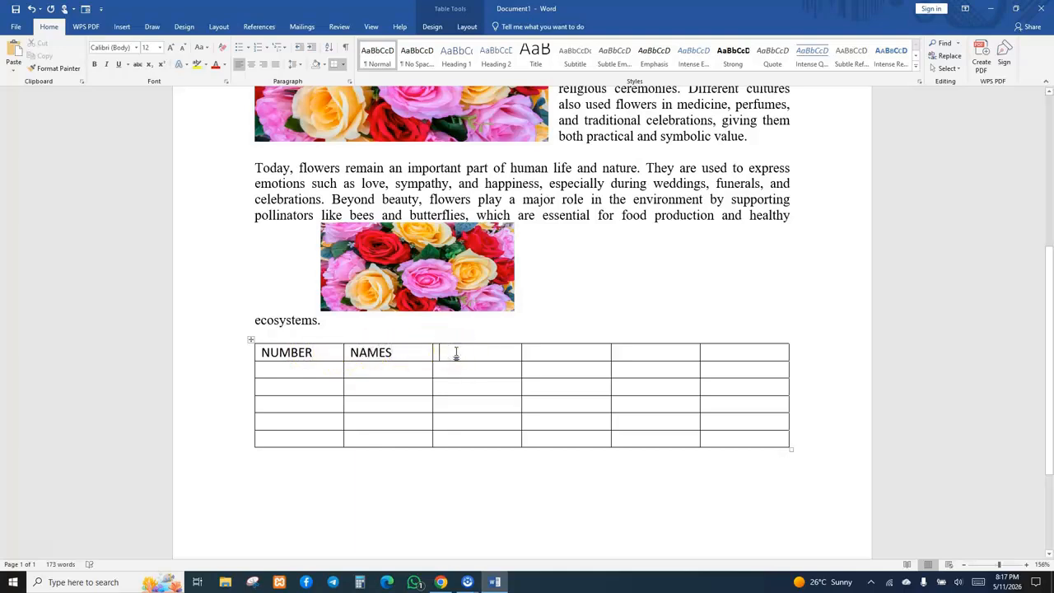
{"action": "type", "text": "ADDRESS"}
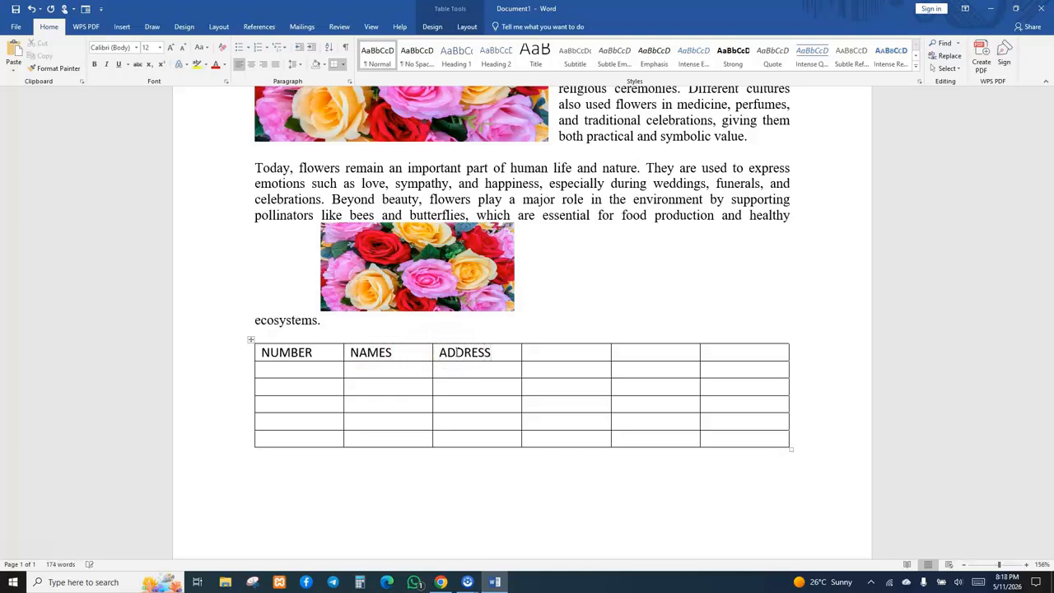
Delete the three empty columns on the table's right side.
{"action": "left_click_drag", "start_coordinate": [579, 354], "coordinate": [741, 433]}
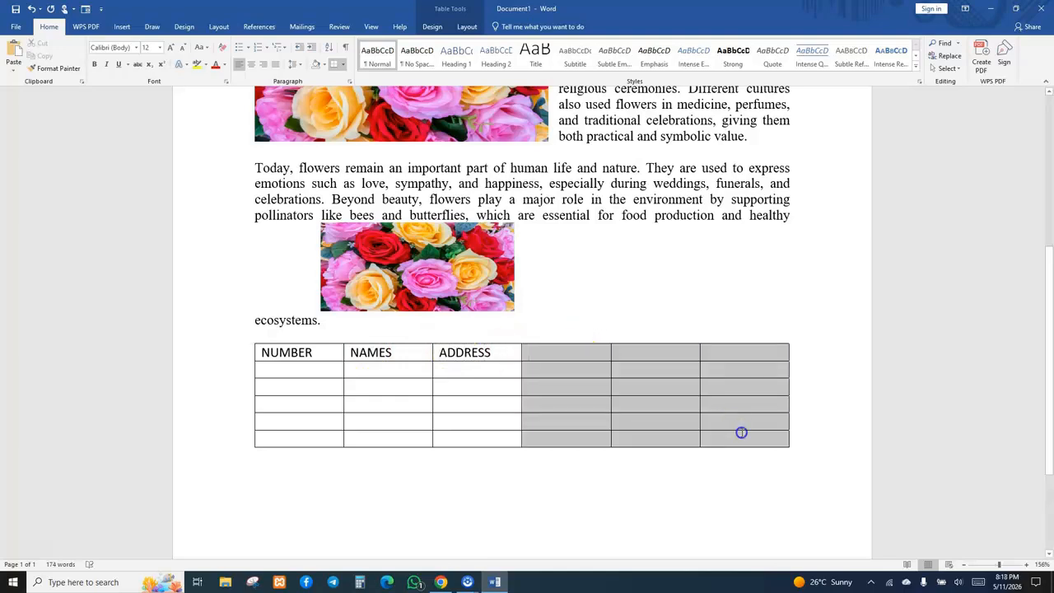
{"action": "right_click", "coordinate": [741, 433]}
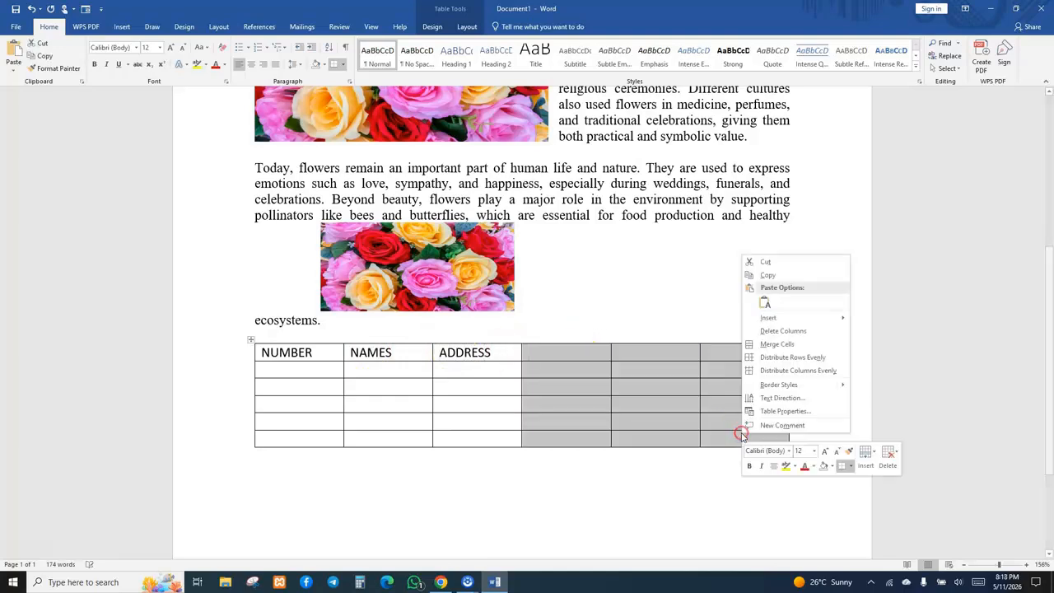
{"action": "left_click", "coordinate": [771, 331]}
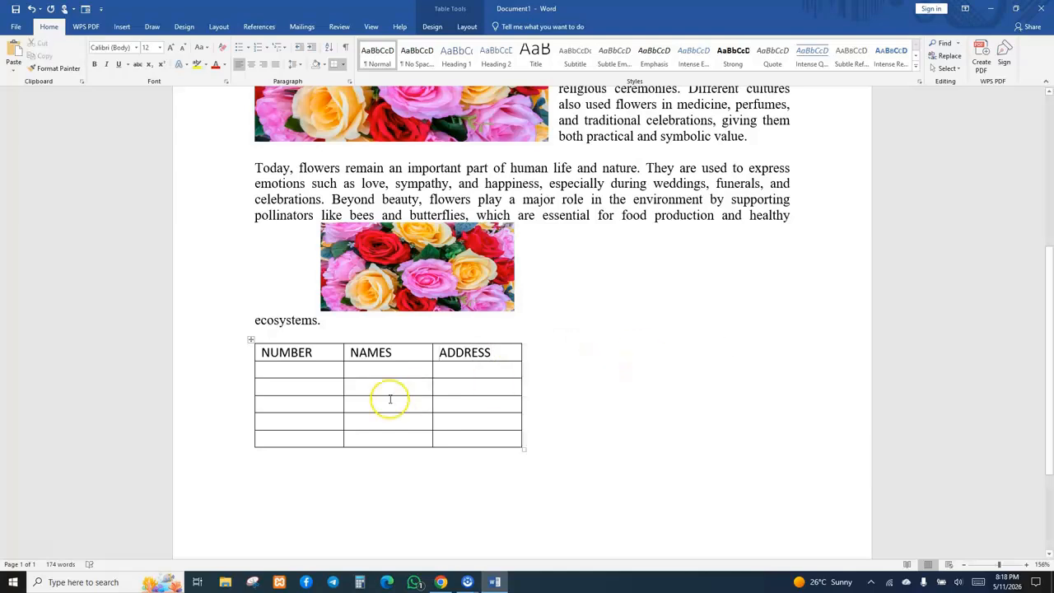
Number the five data rows 1 to 5 in the NUMBER column.
{"action": "left_click", "coordinate": [271, 371]}
{"action": "type", "text": "1"}
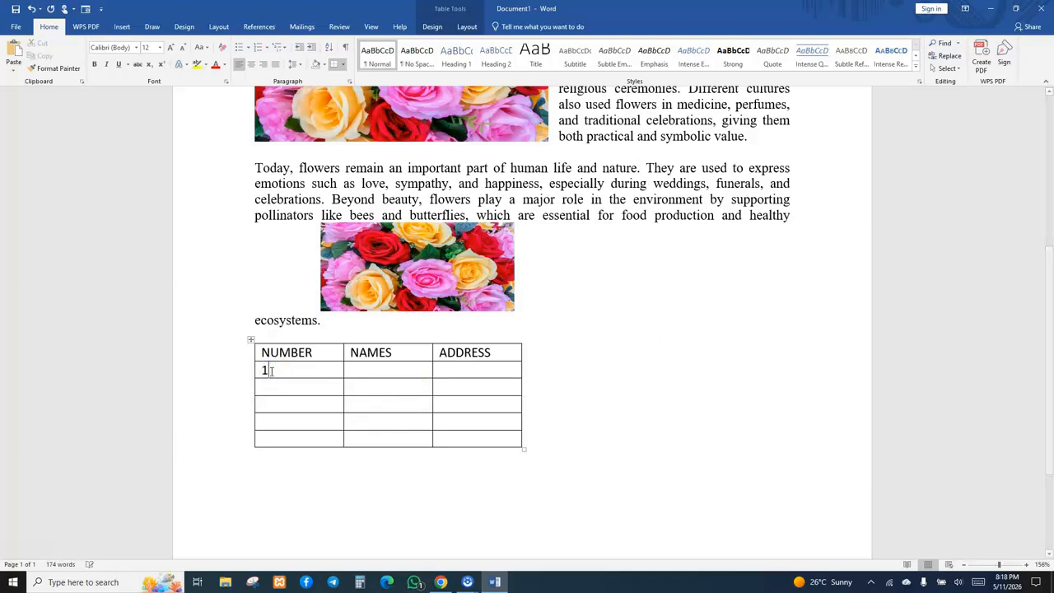
{"action": "left_click", "coordinate": [275, 387]}
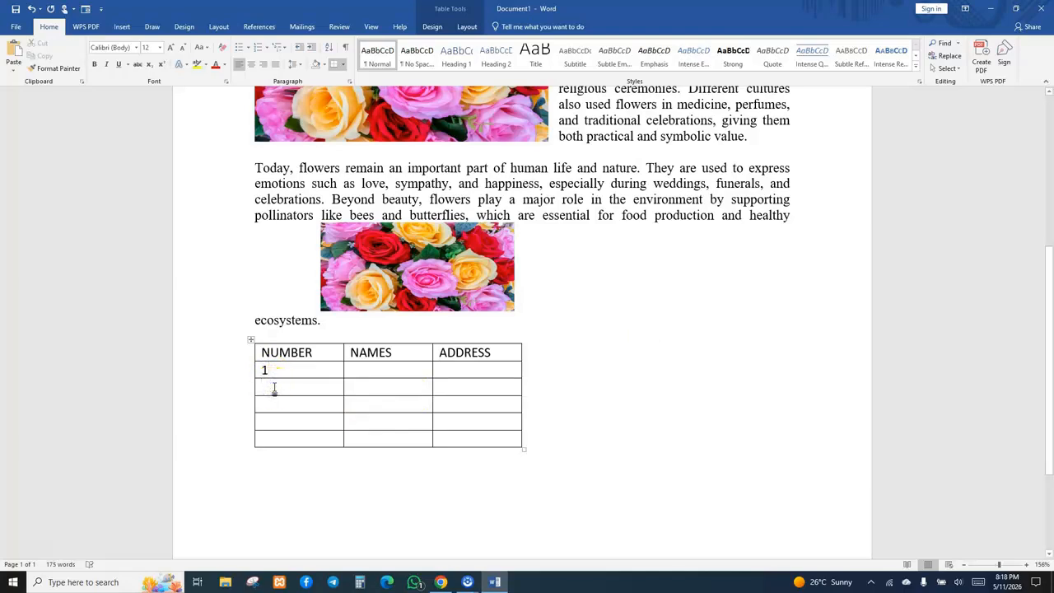
{"action": "type", "text": "2"}
{"action": "left_click", "coordinate": [278, 400]}
{"action": "type", "text": "3"}
{"action": "left_click", "coordinate": [279, 409]}
{"action": "left_click", "coordinate": [279, 422]}
{"action": "type", "text": "4"}
{"action": "left_click", "coordinate": [278, 439]}
{"action": "type", "text": "5"}
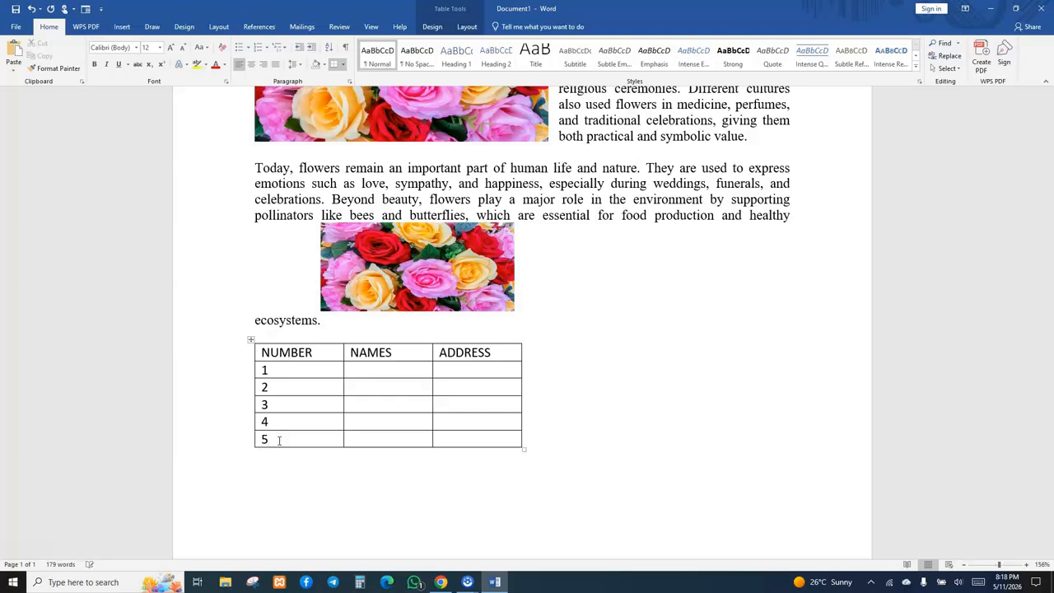
Fill the NAMES column's five data rows with people's names.
{"action": "left_click", "coordinate": [385, 371]}
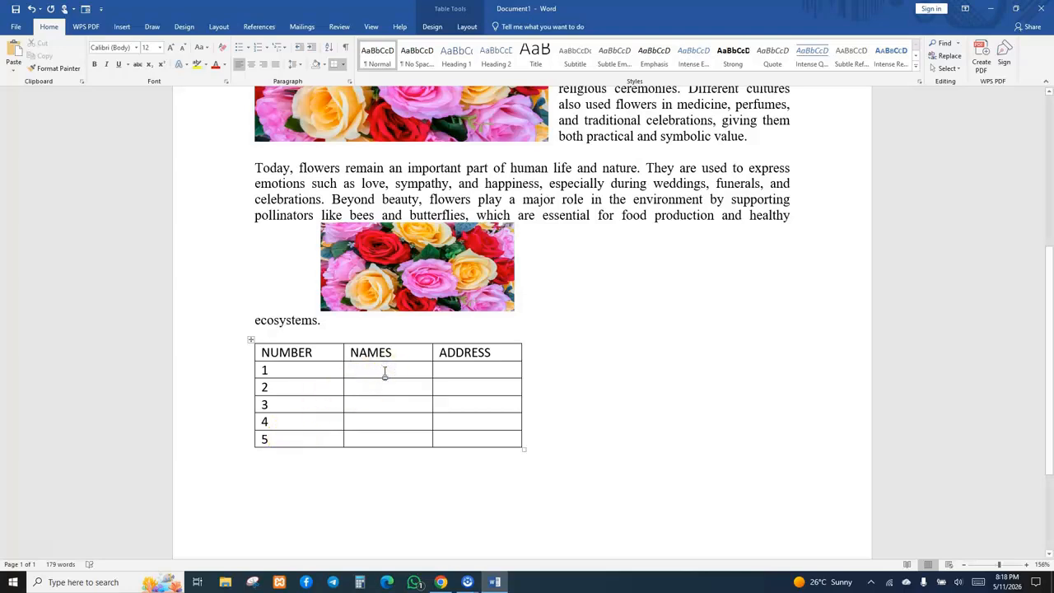
{"action": "type", "text": "KEZA"}
{"action": "left_click", "coordinate": [376, 388]}
{"action": "type", "text": "KA"}
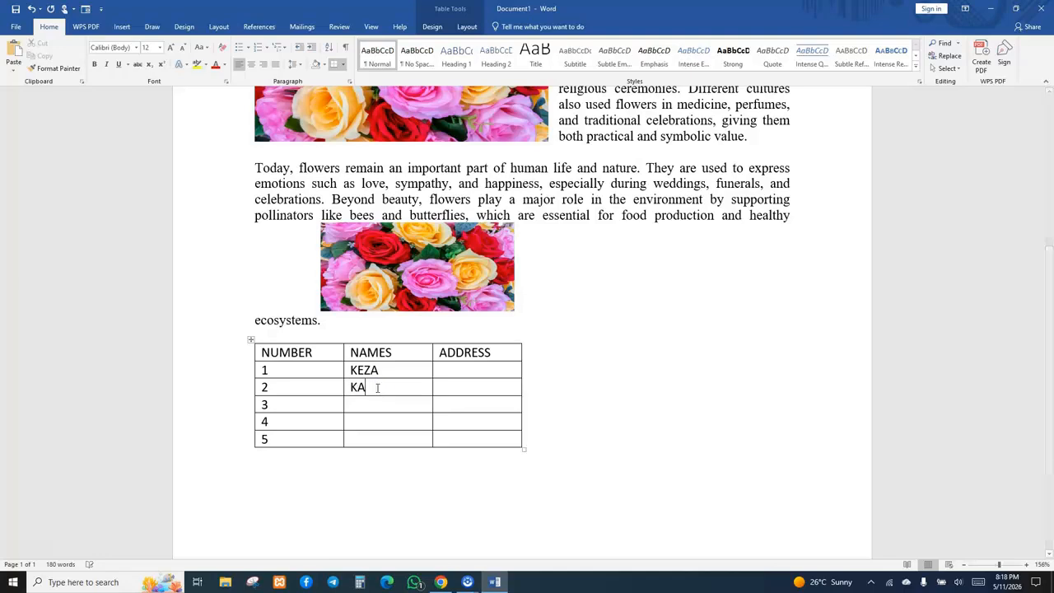
{"action": "type", "text": "MANA"}
{"action": "left_click", "coordinate": [376, 403]}
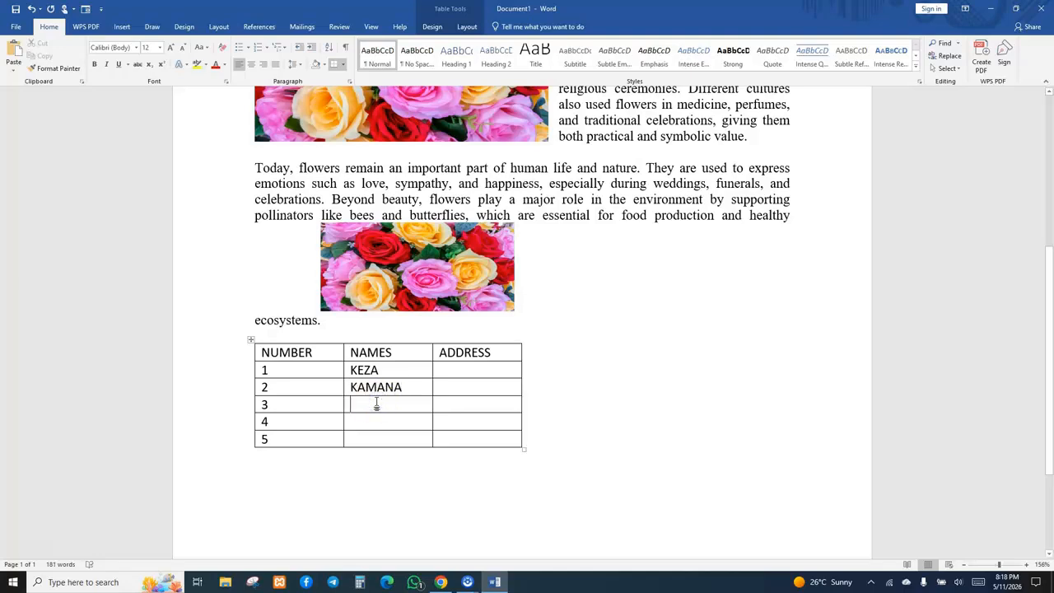
{"action": "type", "text": "KOKO"}
{"action": "left_click", "coordinate": [376, 420]}
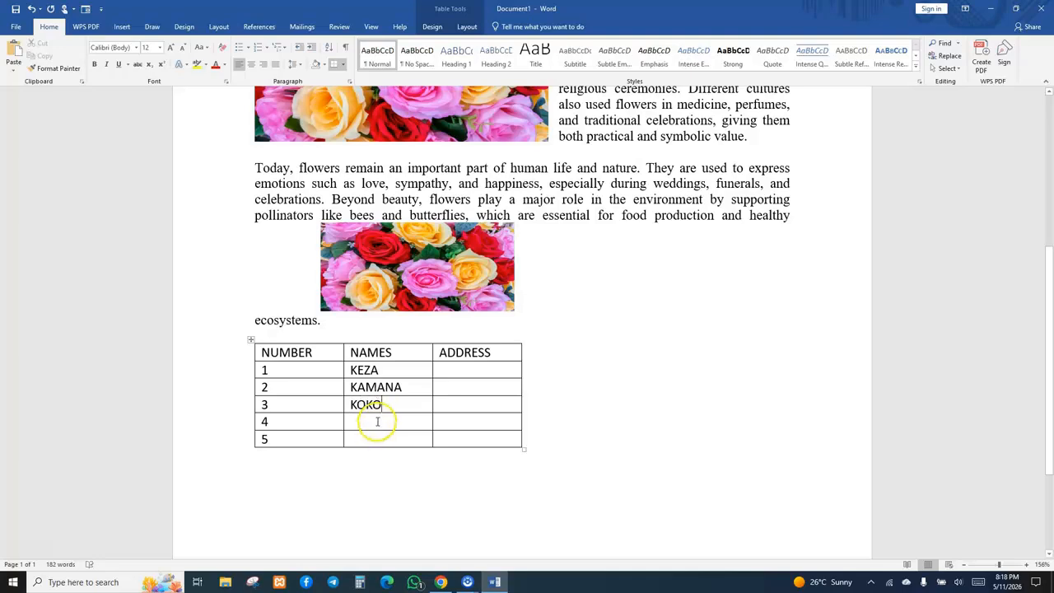
{"action": "type", "text": "KA"}
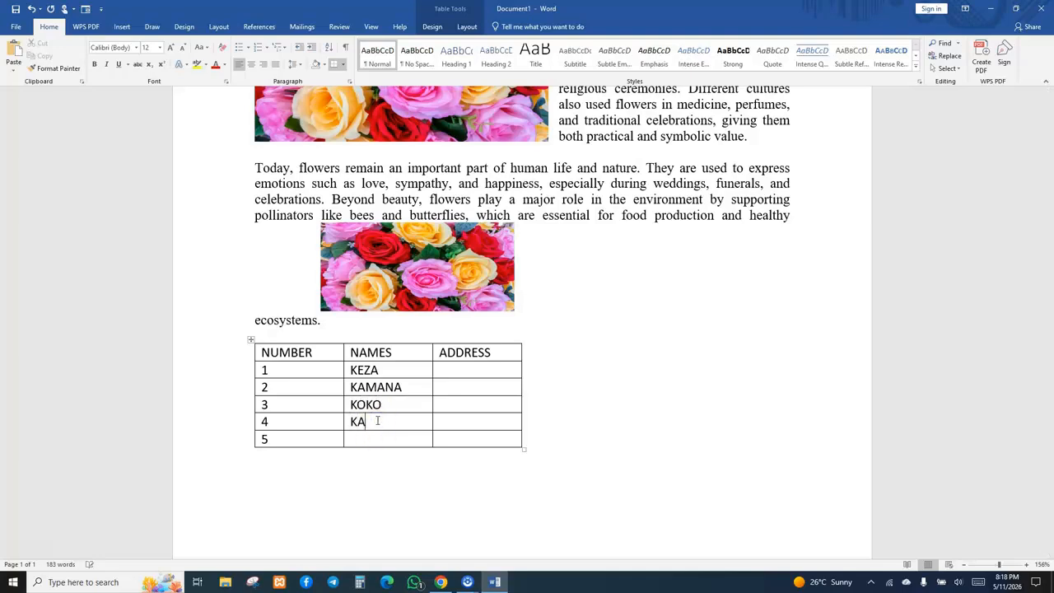
{"action": "type", "text": "RISA"}
{"action": "left_click", "coordinate": [376, 439]}
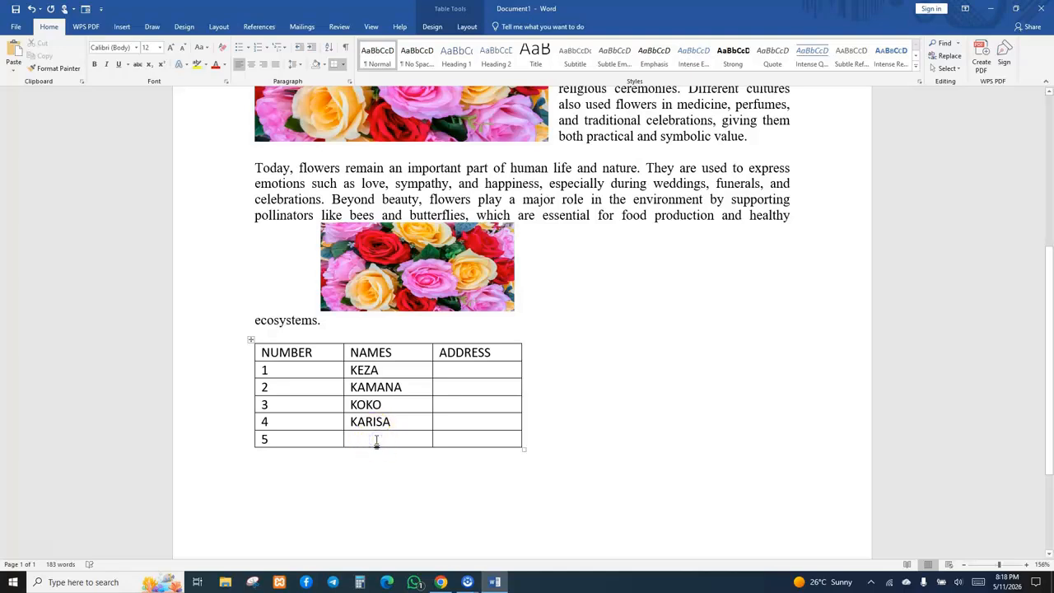
{"action": "type", "text": "KA"}
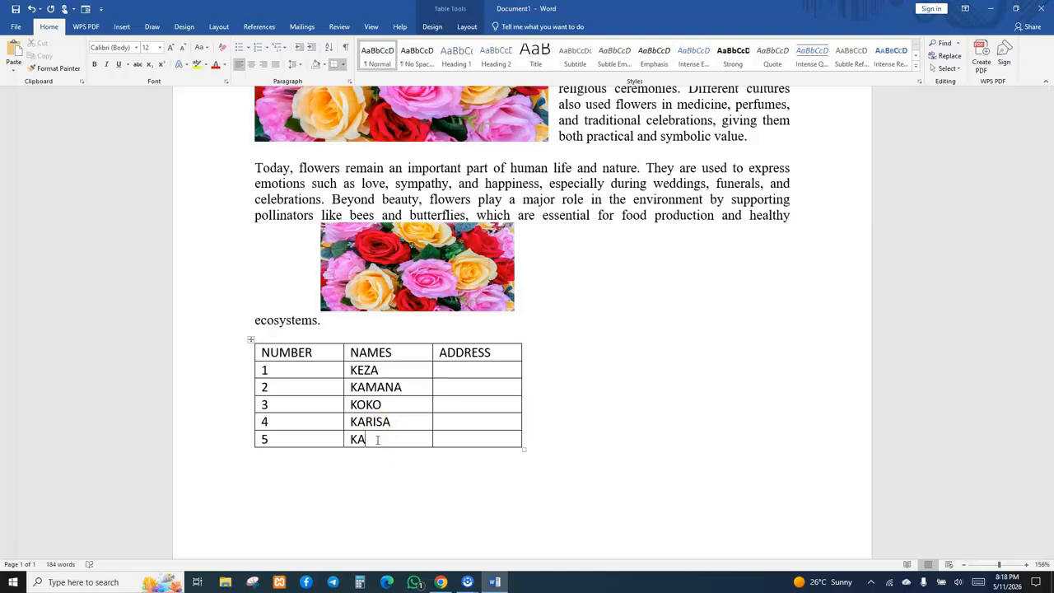
{"action": "type", "text": "REKEZI"}
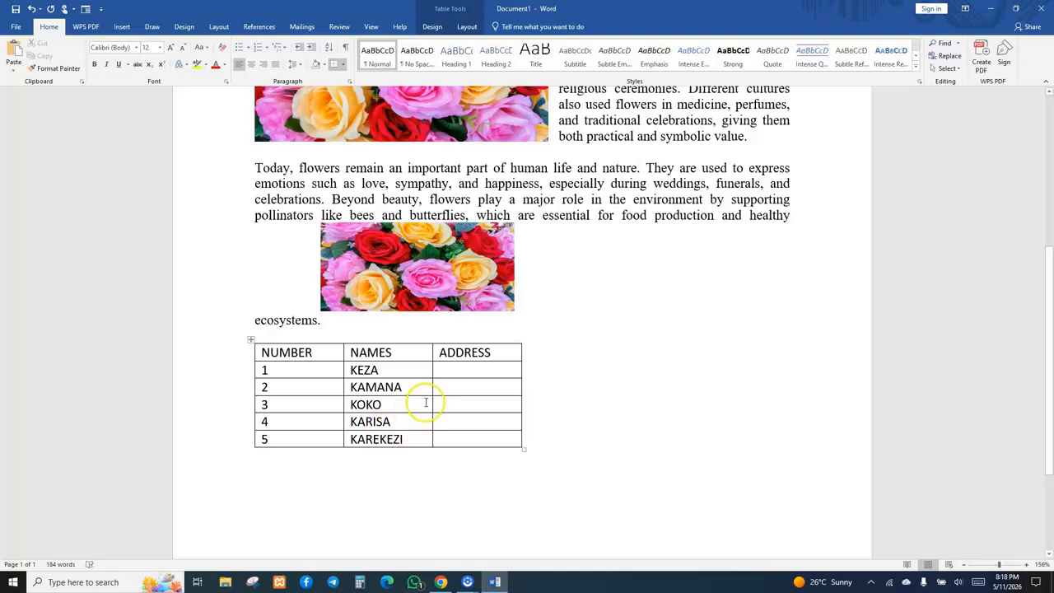
Fill the ADDRESS column with KIGALI, KIGALI, RUHENGERI, RUHENGERI and KABEZA.
{"action": "left_click", "coordinate": [464, 367]}
{"action": "type", "text": "KI"}
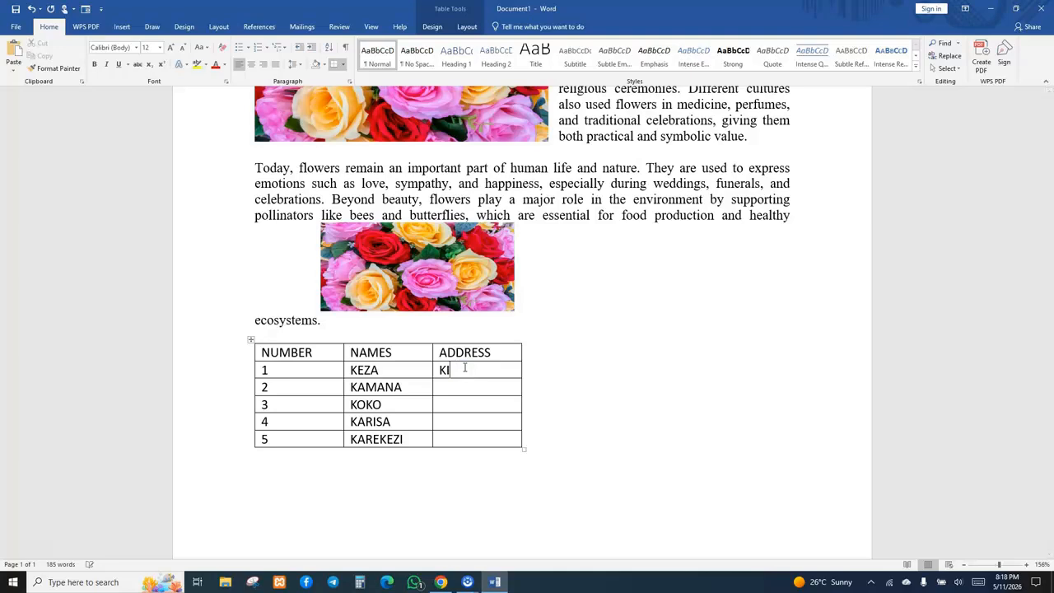
{"action": "type", "text": "GALI"}
{"action": "left_click", "coordinate": [466, 386]}
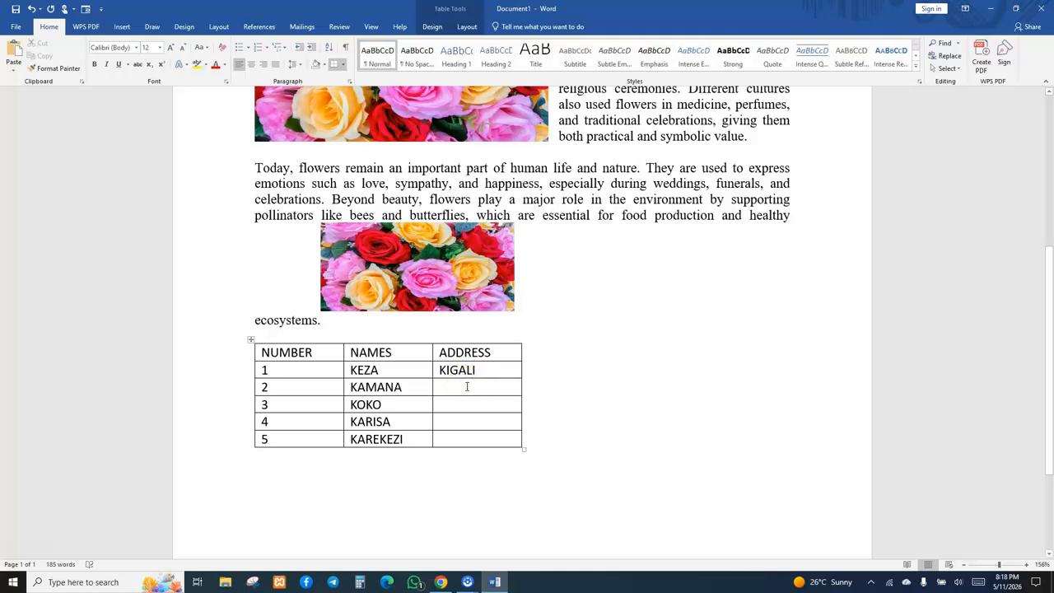
{"action": "type", "text": "LI"}
{"action": "key", "text": "BackSpace"}
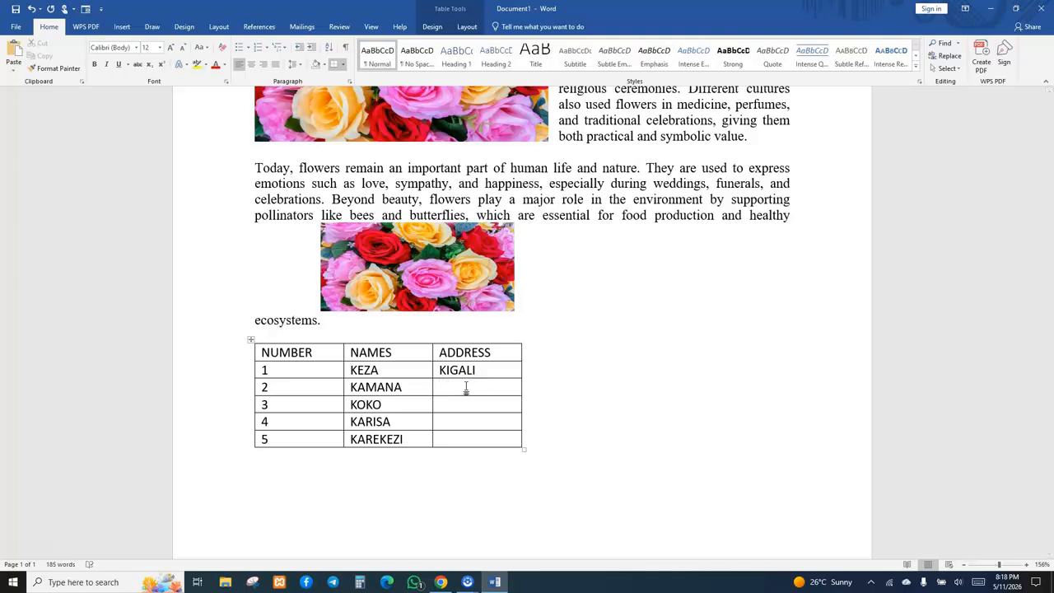
{"action": "type", "text": "KIGALI"}
{"action": "left_click", "coordinate": [463, 406]}
{"action": "type", "text": "R"}
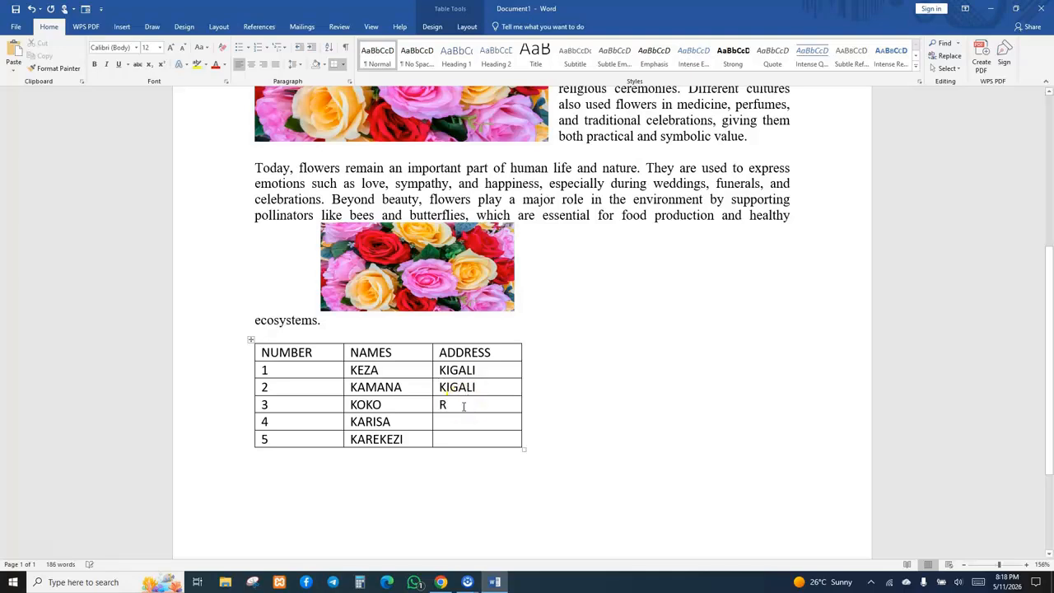
{"action": "type", "text": "UHE"}
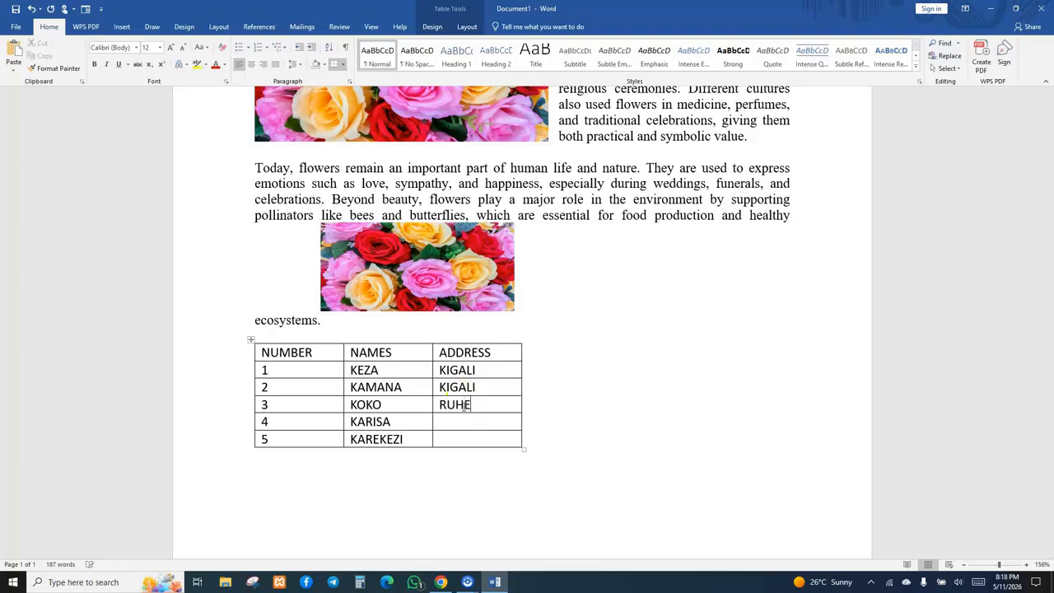
{"action": "type", "text": "NGERI"}
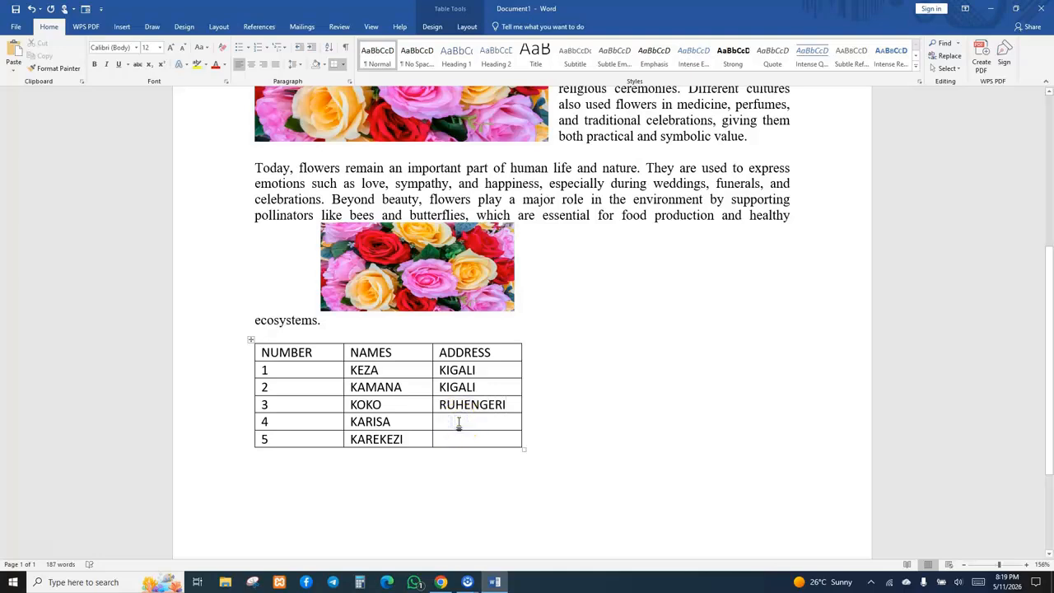
{"action": "left_click", "coordinate": [458, 422]}
{"action": "type", "text": "RUH"}
{"action": "type", "text": "ER"}
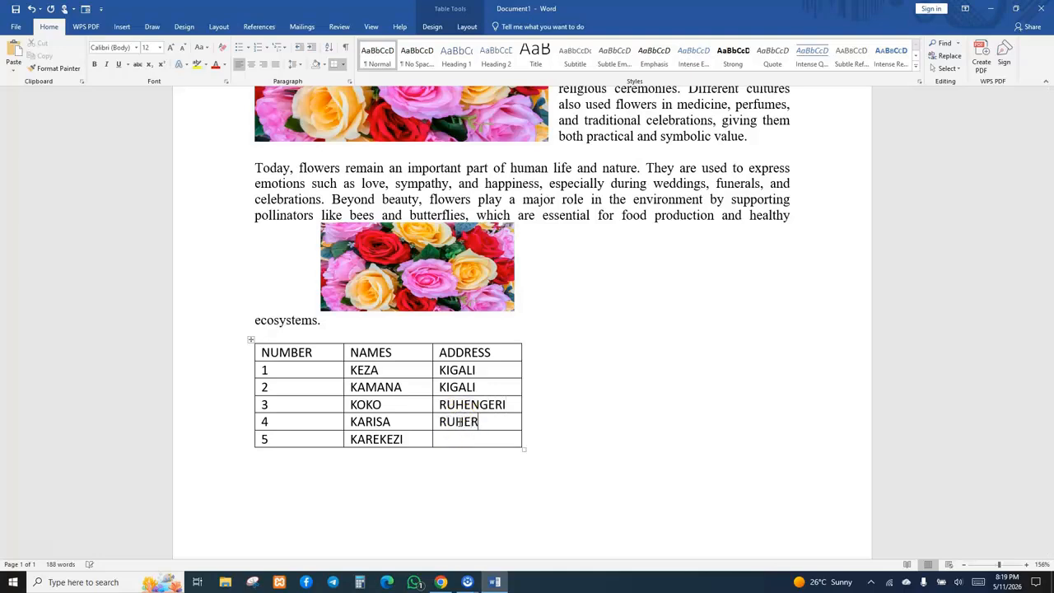
{"action": "key", "text": "BackSpace"}
{"action": "type", "text": "NGERI"}
{"action": "left_click", "coordinate": [464, 436]}
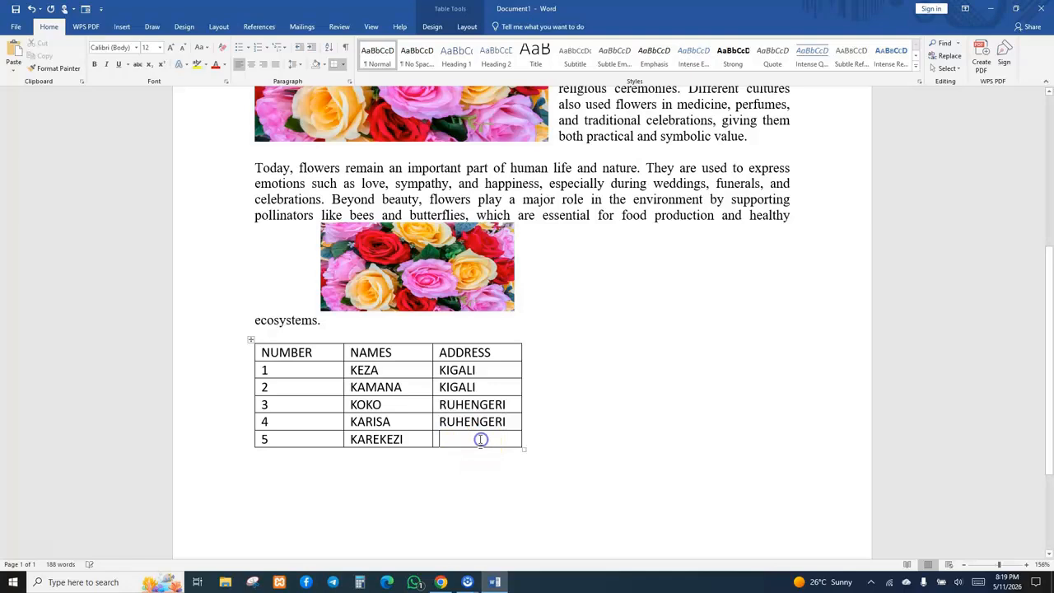
{"action": "type", "text": "KAB"}
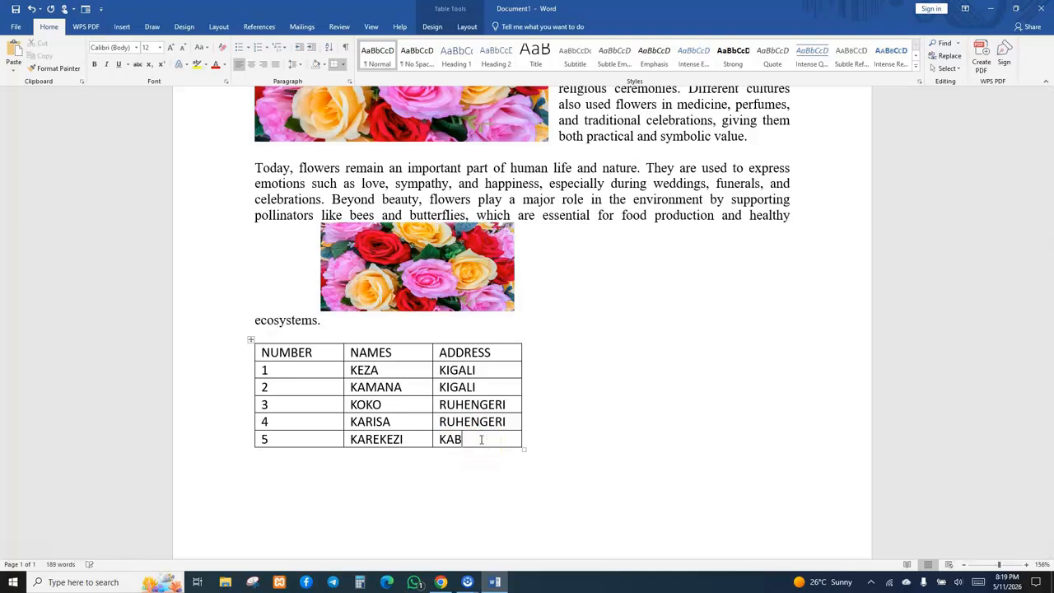
{"action": "type", "text": "EZA"}
Below the table, type a display-barcode line with a person's name, the word designer and a street address, ending in qr.
{"action": "left_click", "coordinate": [516, 452]}
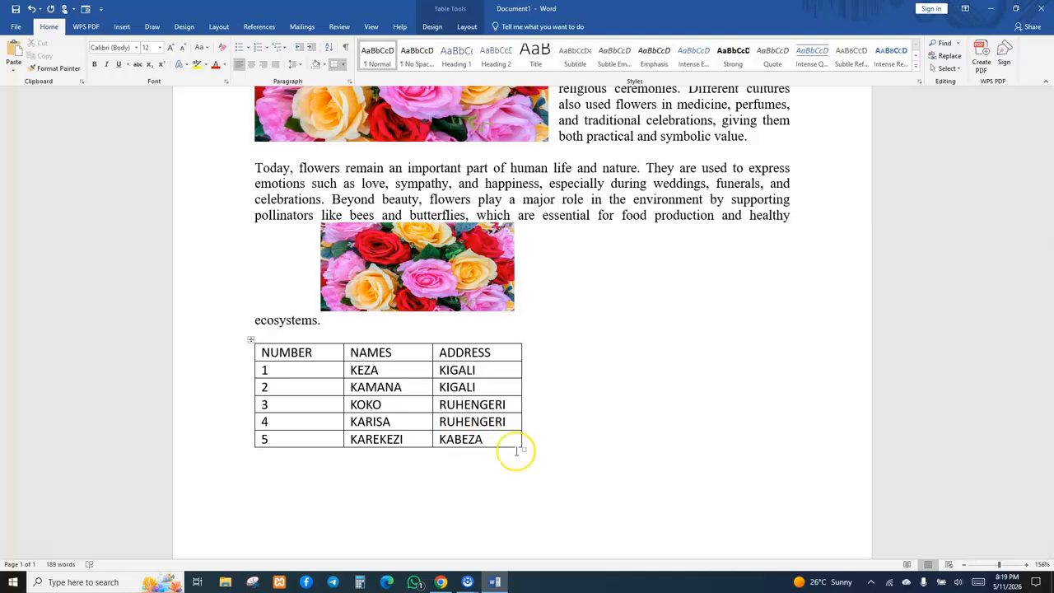
{"action": "left_click", "coordinate": [657, 486]}
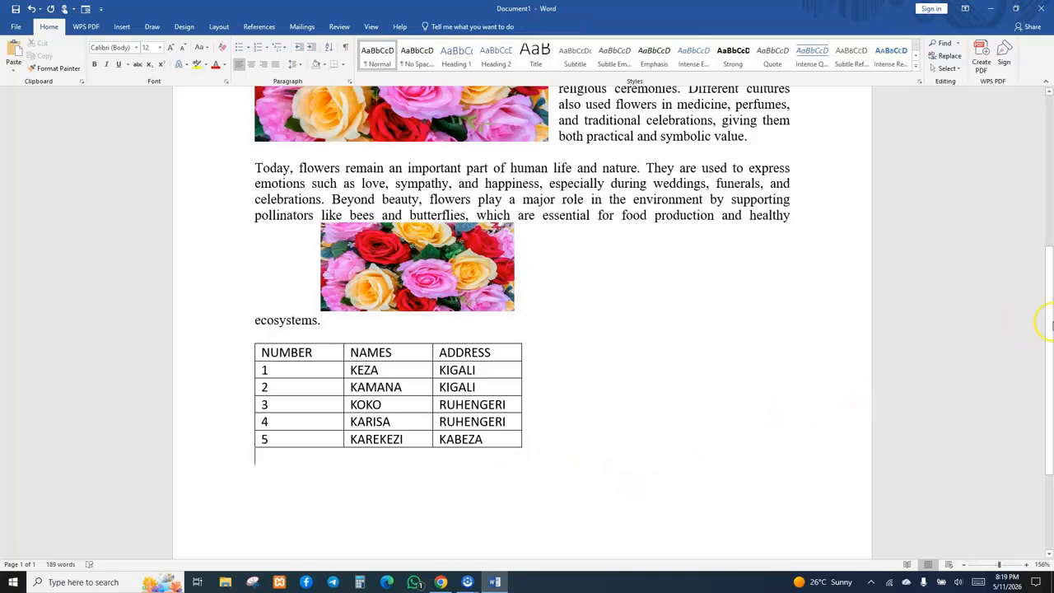
{"action": "mouse_move", "coordinate": [1049, 331]}
{"action": "left_mouse_down"}
{"action": "mouse_move", "coordinate": [1049, 418]}
{"action": "mouse_move", "coordinate": [1049, 187]}
{"action": "mouse_move", "coordinate": [1032, 337]}
{"action": "left_mouse_up"}
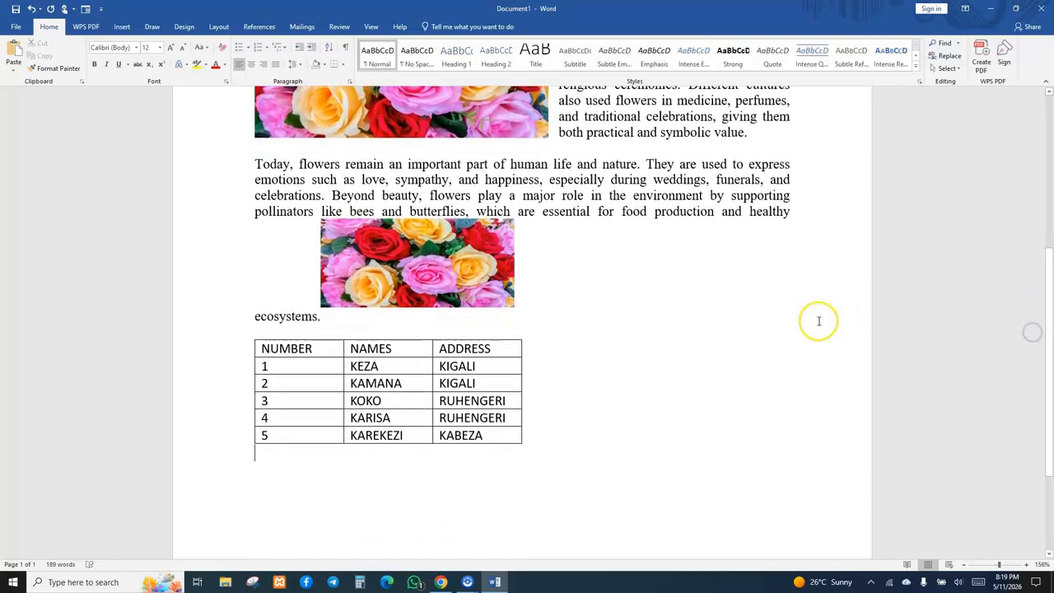
{"action": "left_click", "coordinate": [540, 450]}
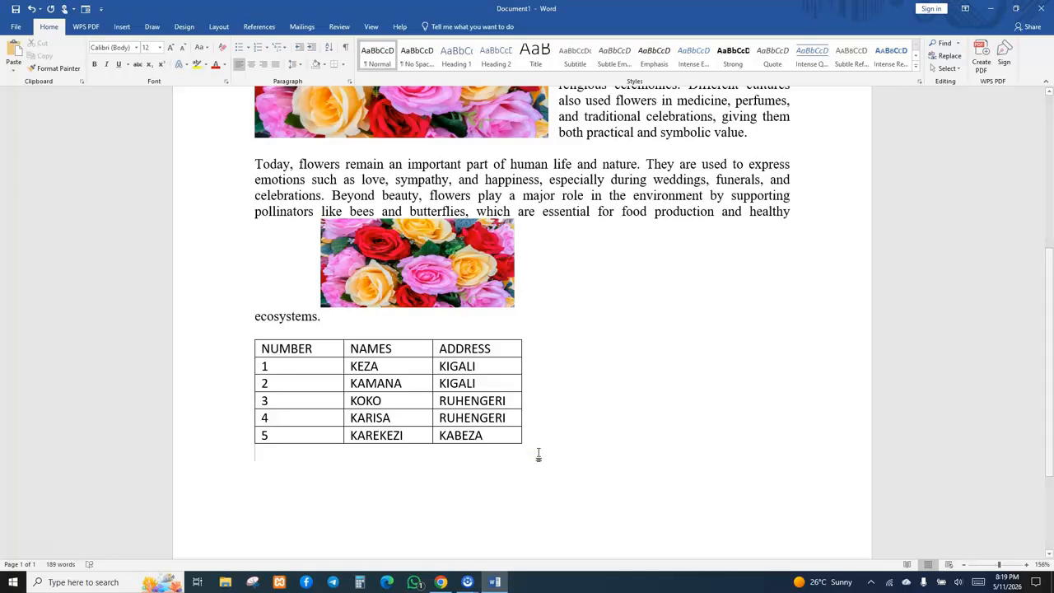
{"action": "key", "text": "Caps_Lock"}
{"action": "type", "text": "D"}
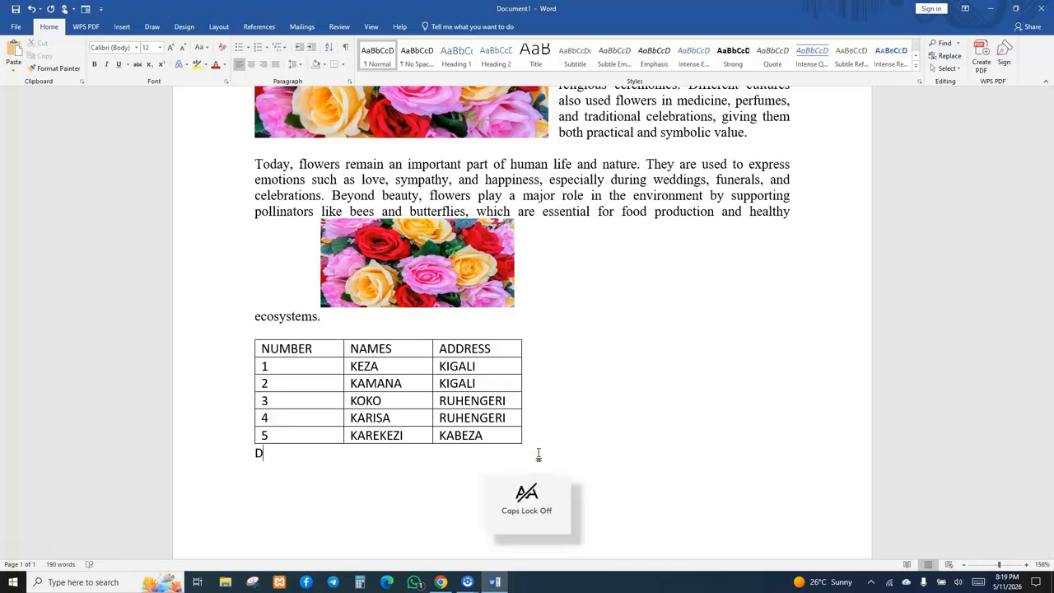
{"action": "type", "text": "isplay"}
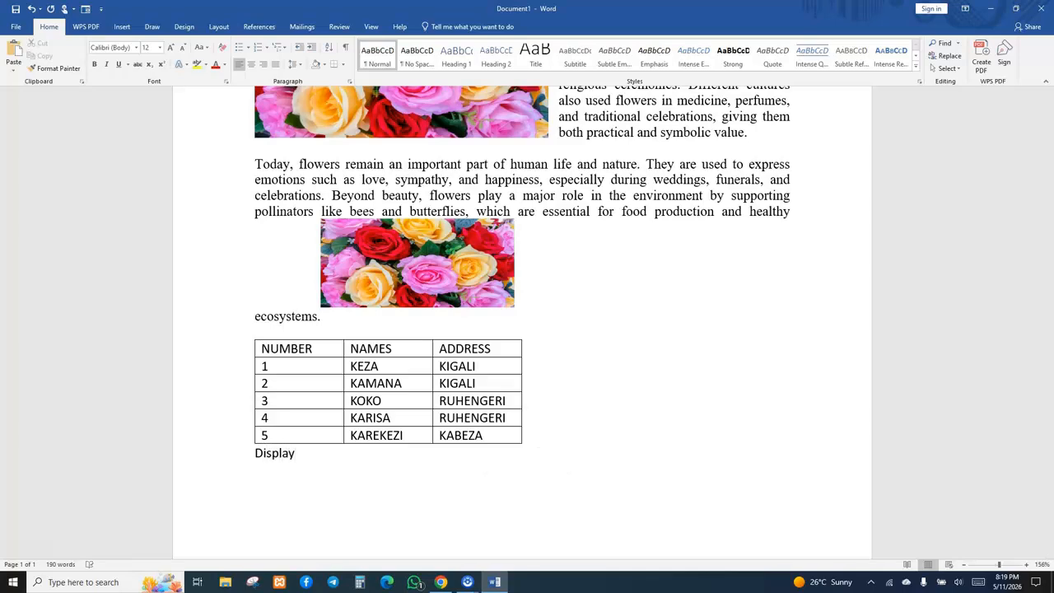
{"action": "type", "text": "bar"}
{"action": "type", "text": "cod"}
{"action": "type", "text": "\""}
{"action": "type", "text": "honore"}
{"action": "type", "text": ", de"}
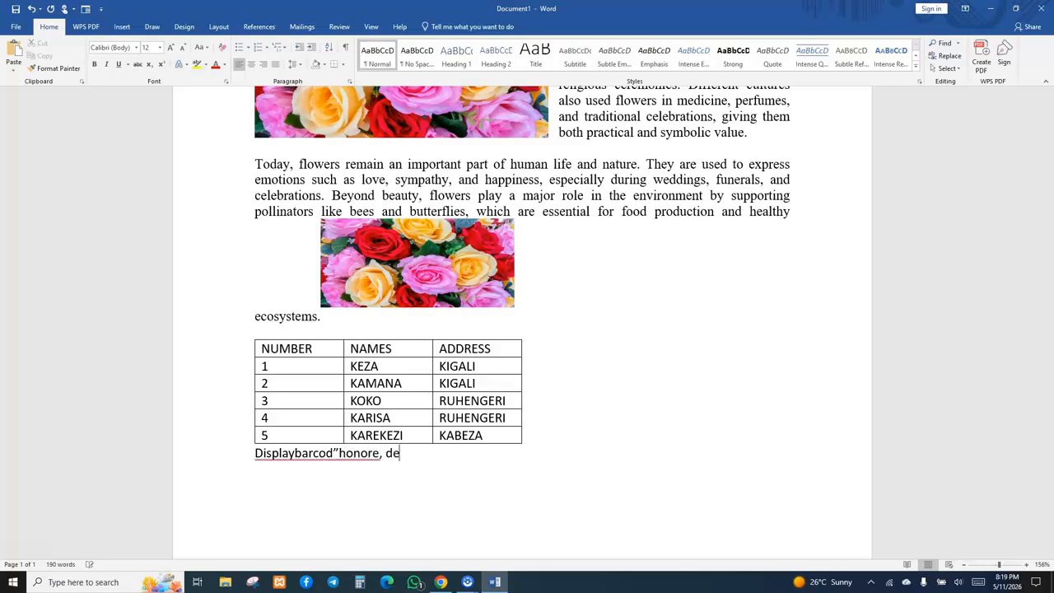
{"action": "type", "text": "si"}
{"action": "key", "text": "BackSpace"}
{"action": "type", "text": "gner, kigali,"}
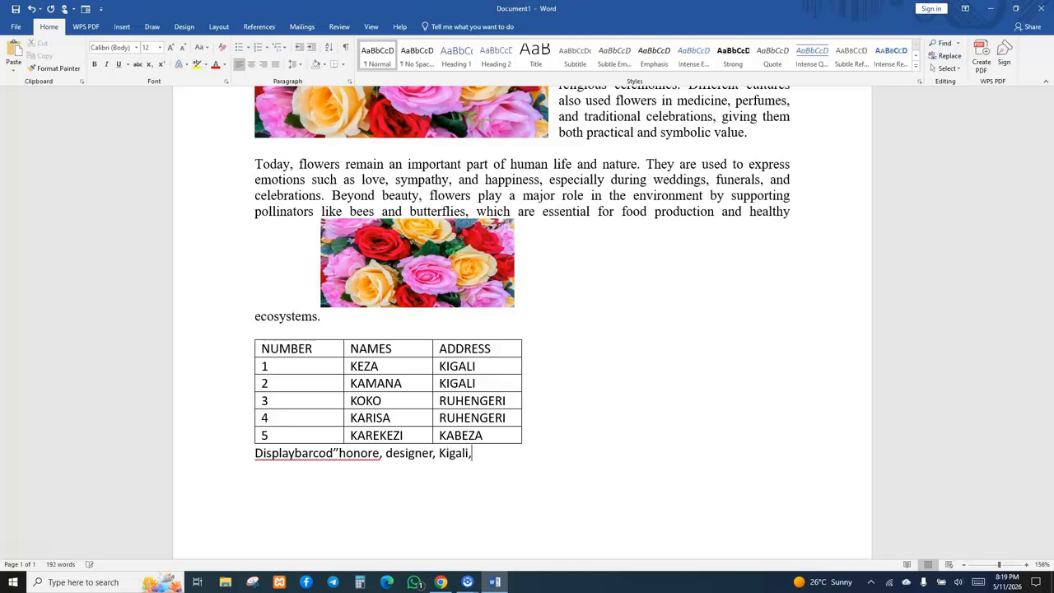
{"action": "type", "text": "kicu"}
{"action": "type", "text": "ki"}
{"action": "type", "text": "ro"}
{"action": "type", "text": ","}
{"action": "type", "text": "kkk"}
{"action": "key", "text": "BackSpace"}
{"action": "type", "text": "718"}
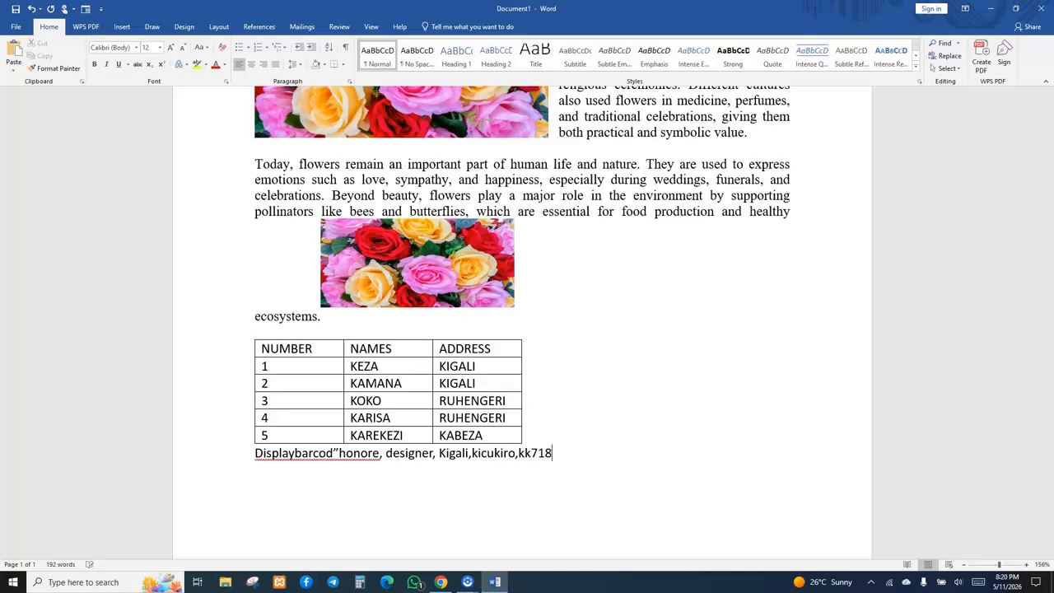
{"action": "type", "text": "st"}
{"action": "type", "text": "\""}
{"action": "type", "text": "qr"}
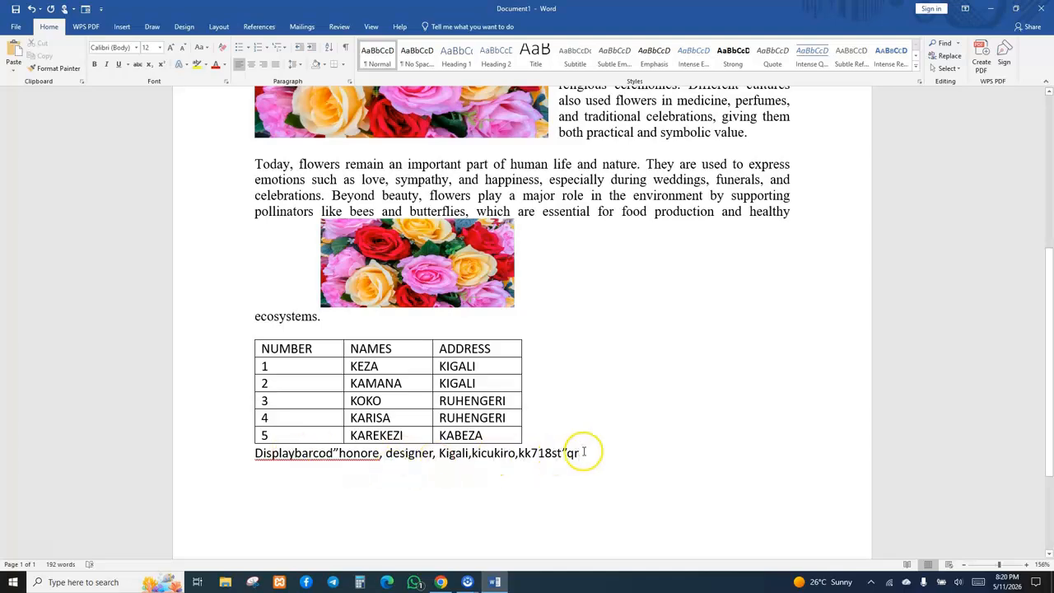
Select the typed barcode line below the table.
{"action": "left_click_drag", "start_coordinate": [581, 453], "coordinate": [257, 459]}
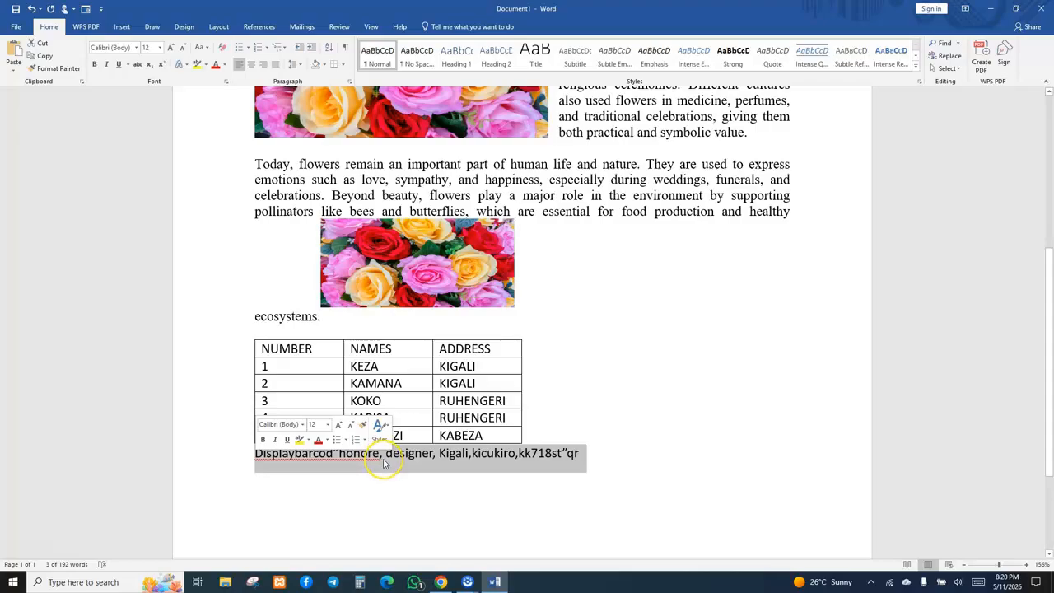